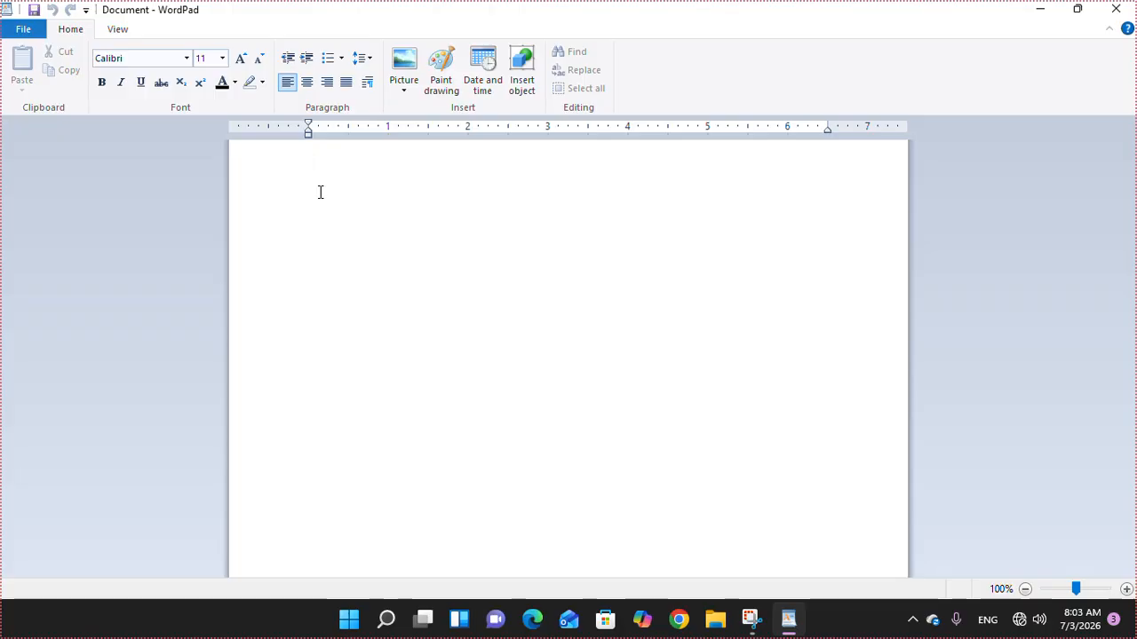
- Type the lines ghjghj, kghjkg, jkhjkhjk, jlkjhjkh and lkjkl, each on its own line
text(ghjghj)
key(Return)
text(kghjkg)
key(Return)
text(jkhjkhjk)
key(Return)
text(jlkjhjkh)
key(Return)
text(lkjkl)
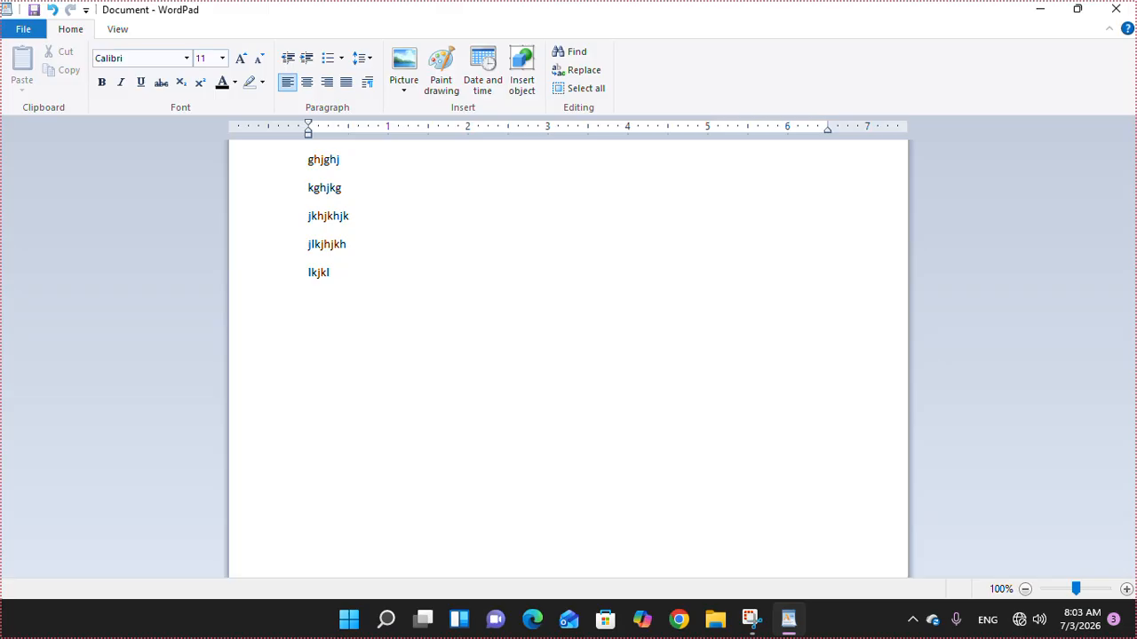
- Zoom the page view in to 160%
click(1126, 590)
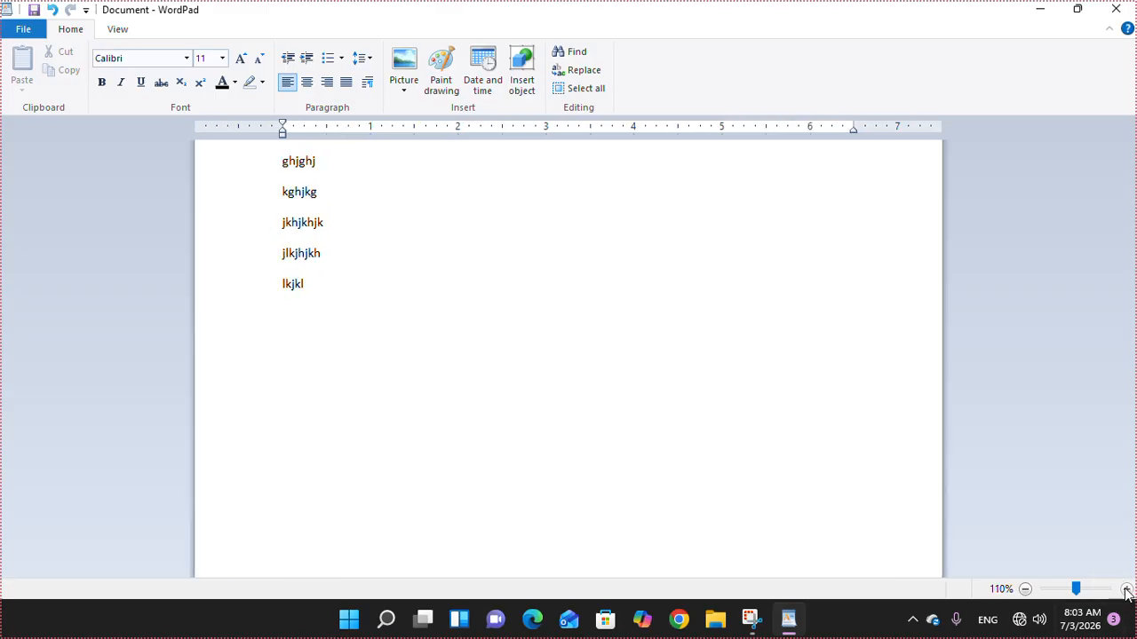
click(1125, 590)
click(1125, 590)
click(1126, 589)
click(1125, 589)
click(1125, 590)
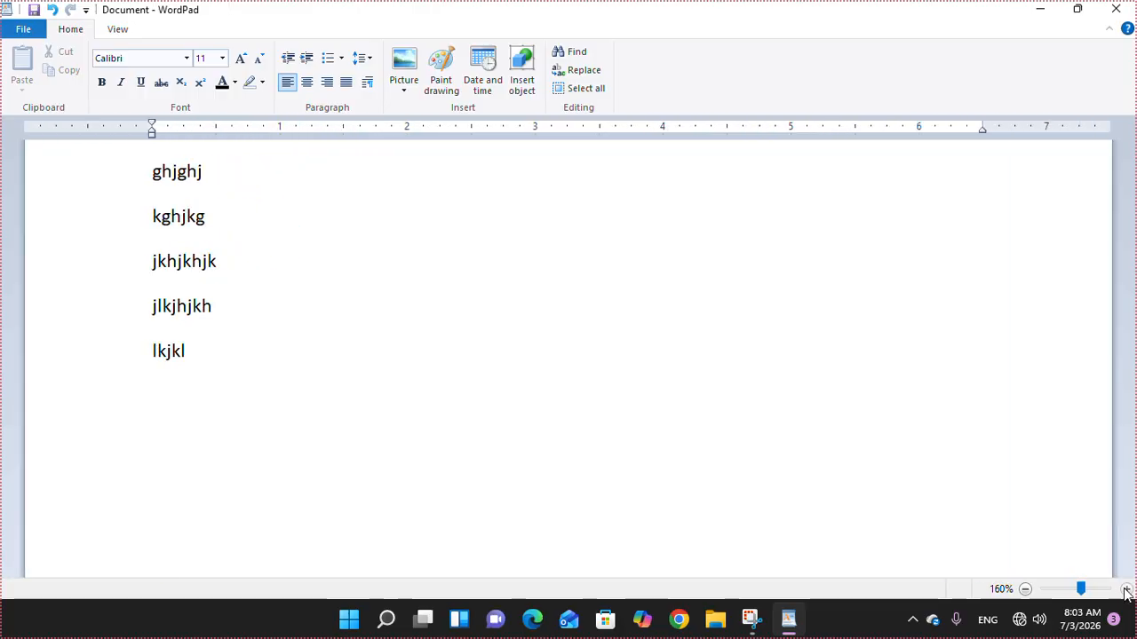
- Cut the ghjghj and kghjkg lines and paste them at the end
drag(135, 178, 136, 228)
key(ctrl+c)
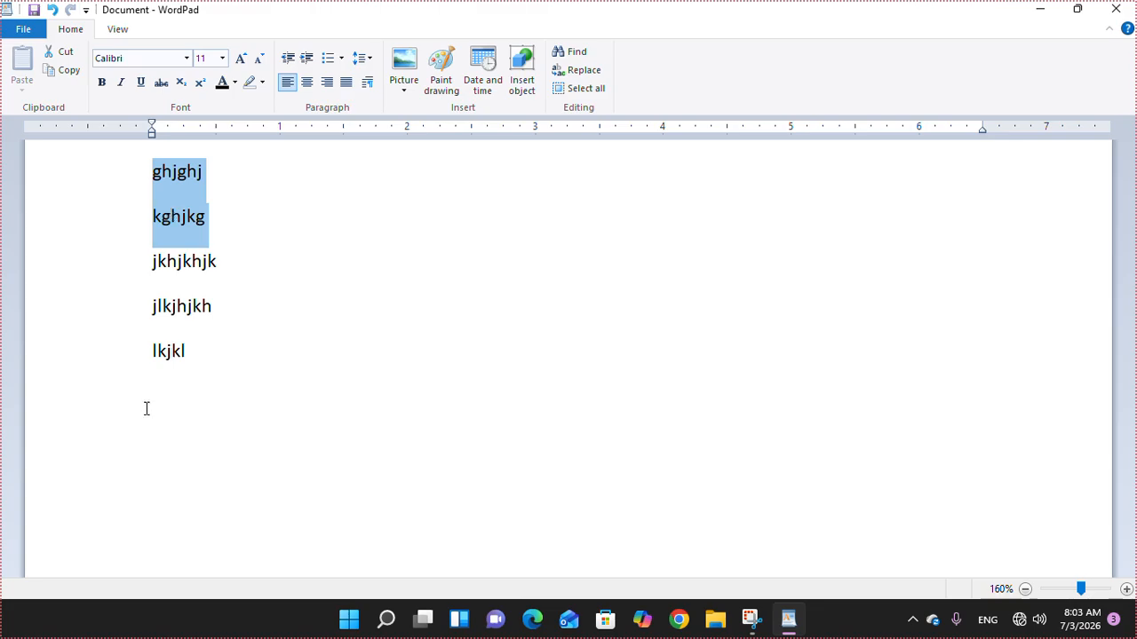
click(64, 54)
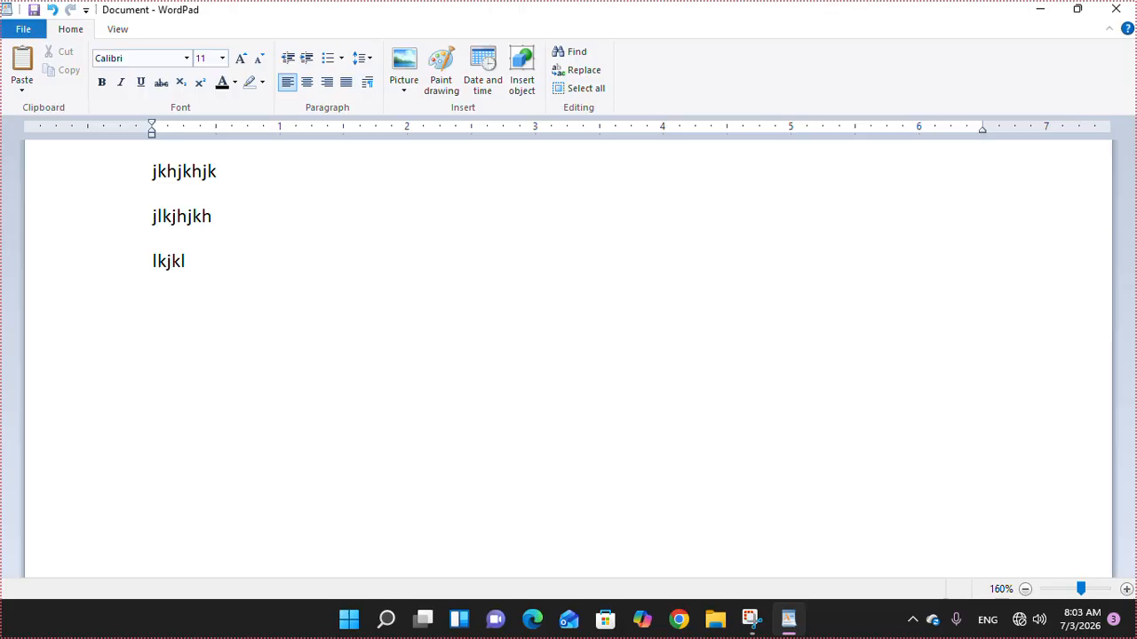
click(21, 71)
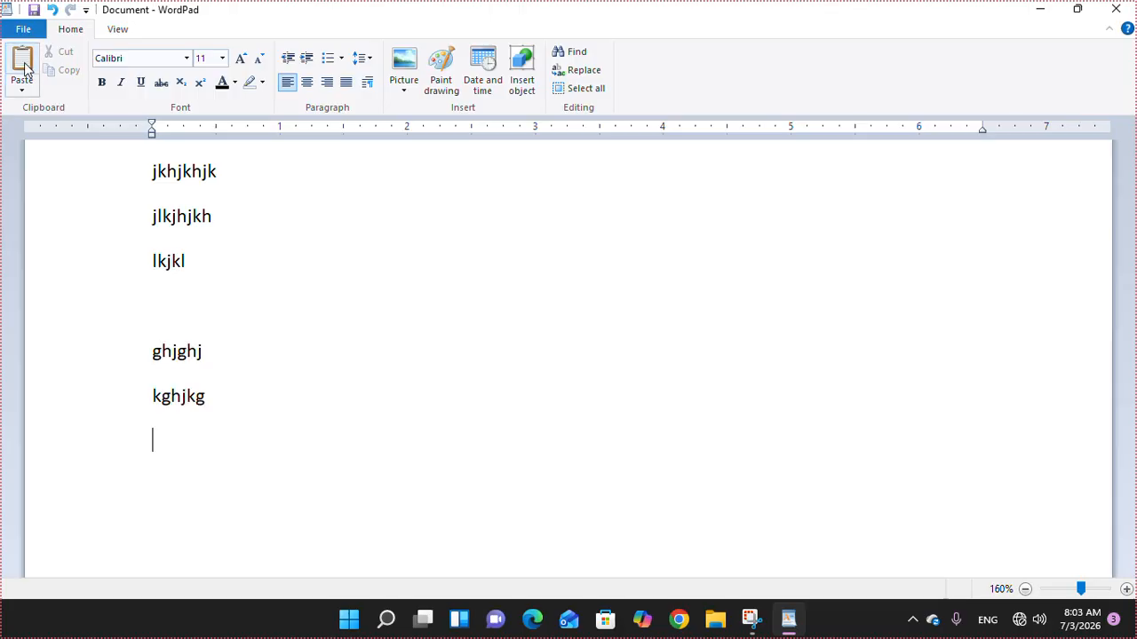
- Copy the jkhjkhjk and jlkjhjkh lines onto a new last line
drag(106, 176, 122, 246)
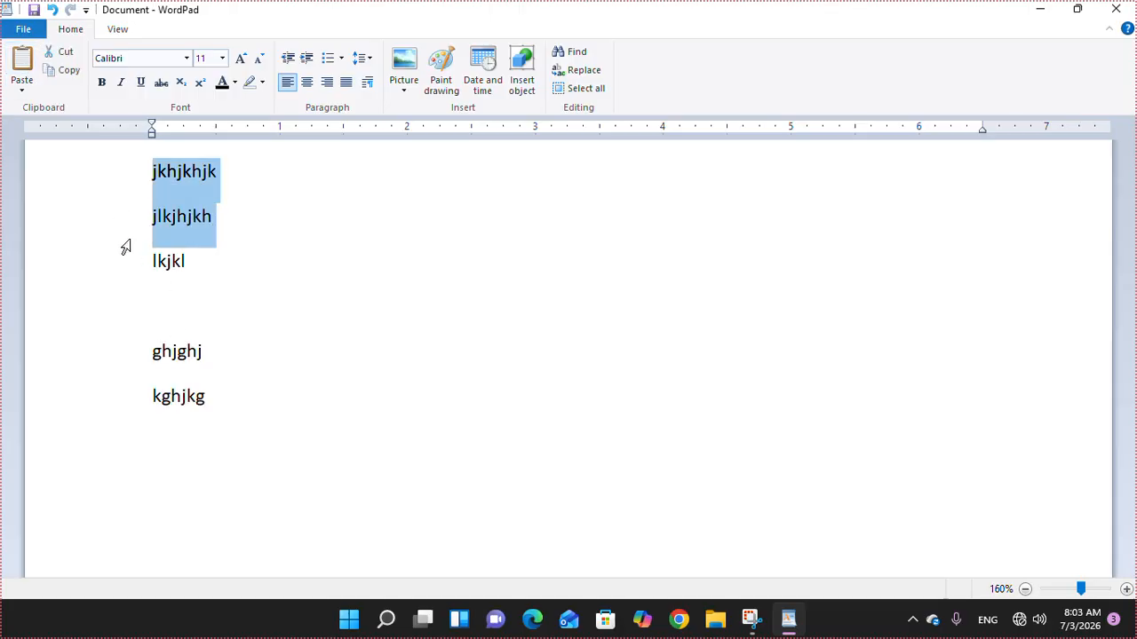
click(56, 78)
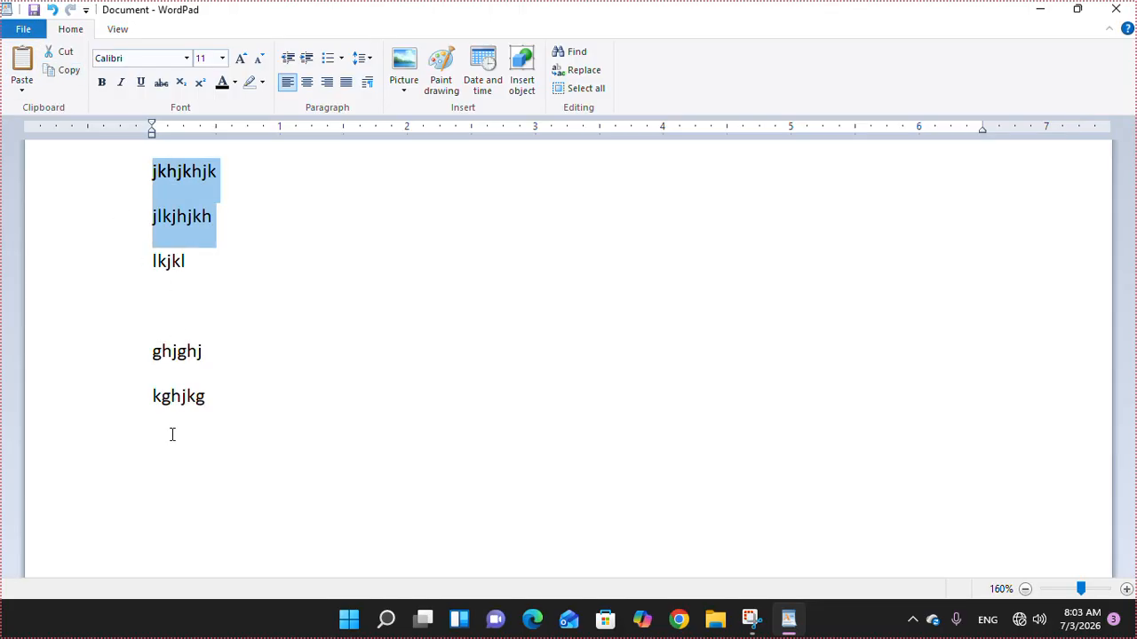
click(134, 541)
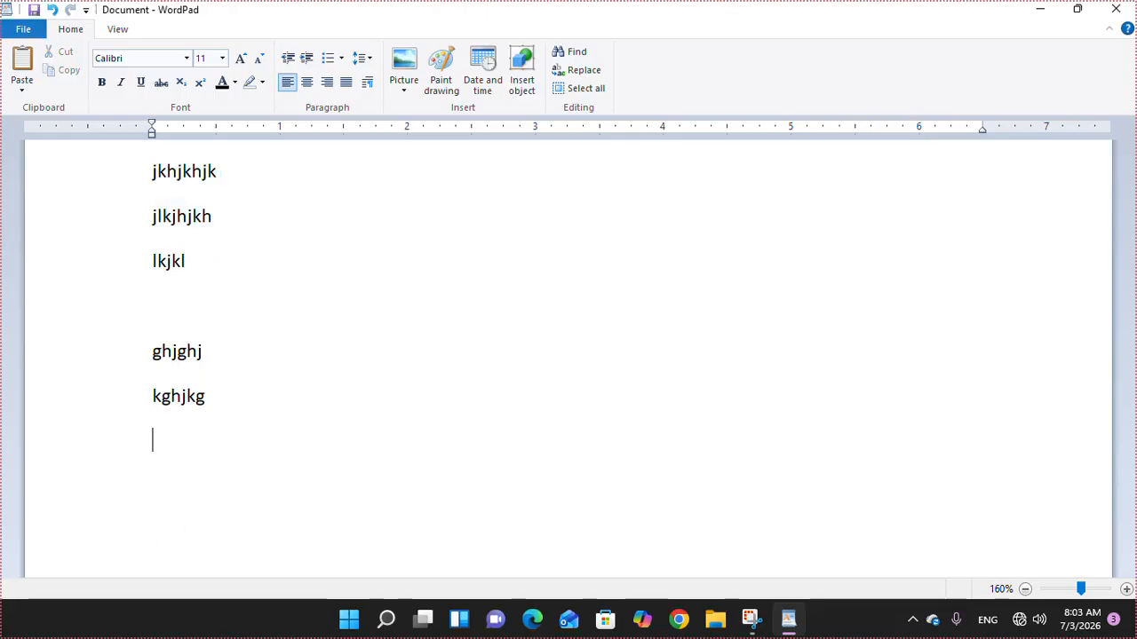
key(Return)
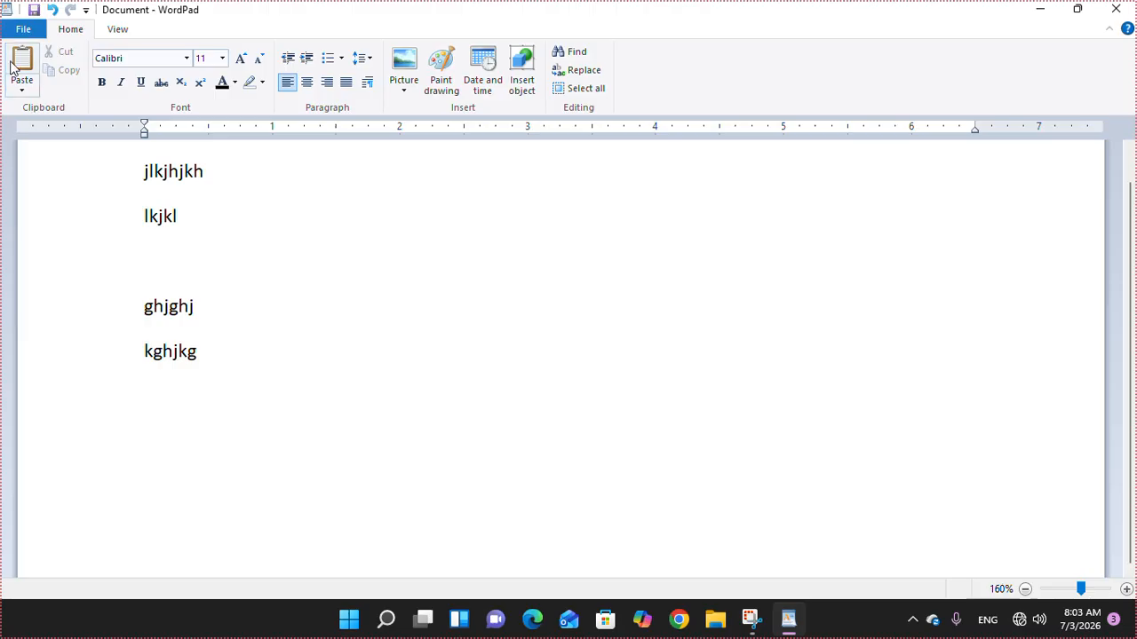
click(23, 67)
- Copy the jlkjhjkh and lkjkl lines and paste them below kghjkg
scroll(230, 398, up, 1)
drag(104, 223, 111, 263)
click(69, 73)
click(129, 444)
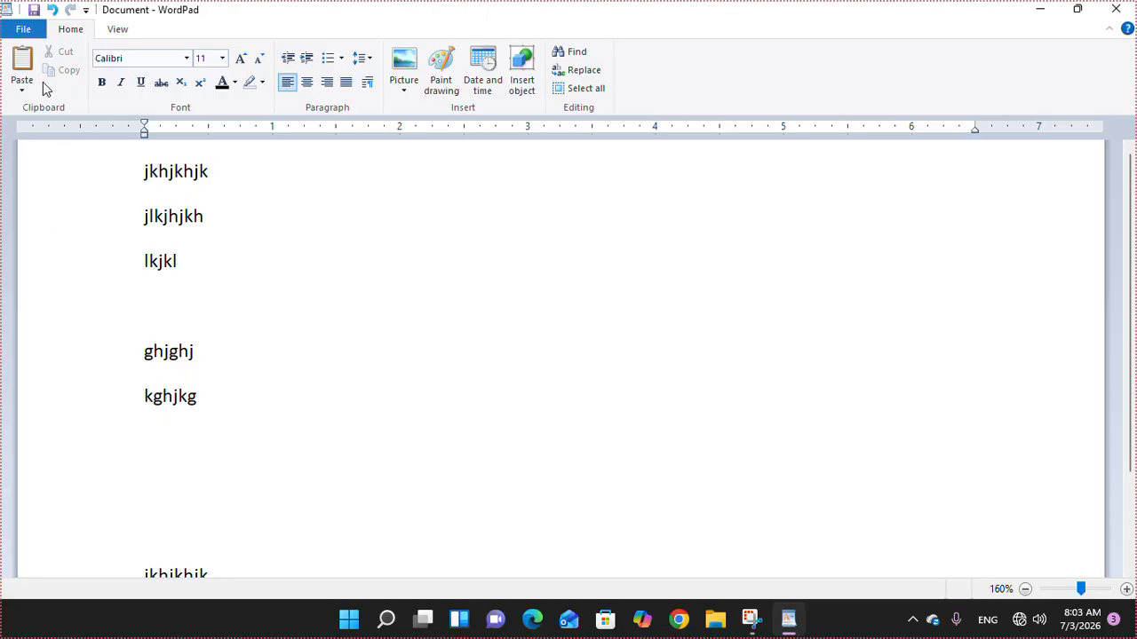
click(22, 64)
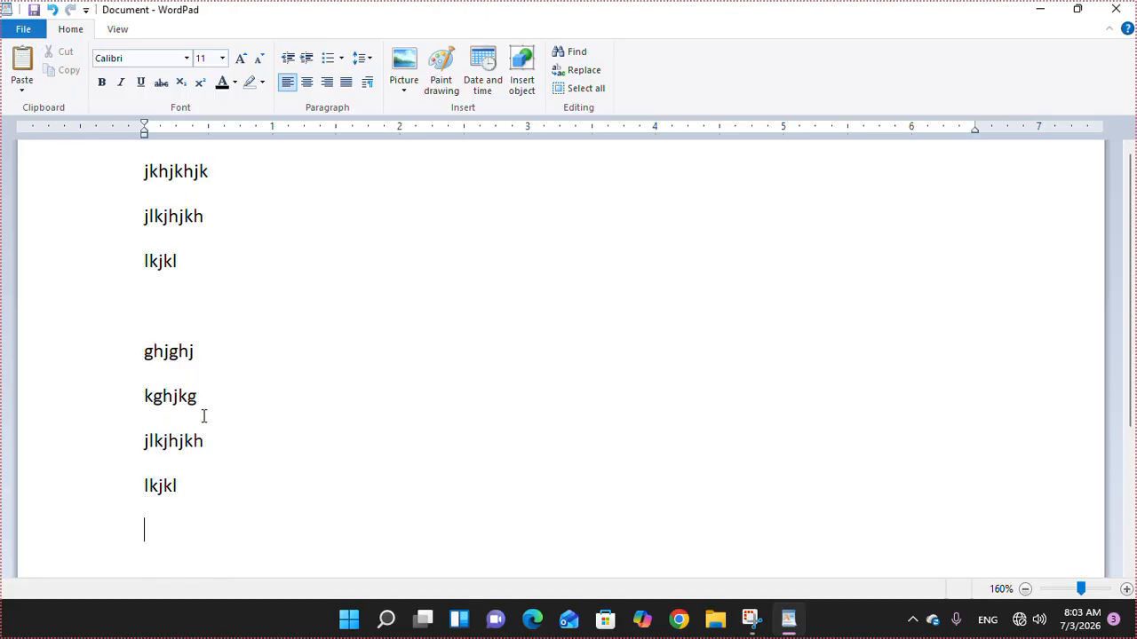
- On jkhjkhjk and jlkjhjkh, toggle bold, italic, underline and strikethrough on then off
drag(99, 184, 107, 230)
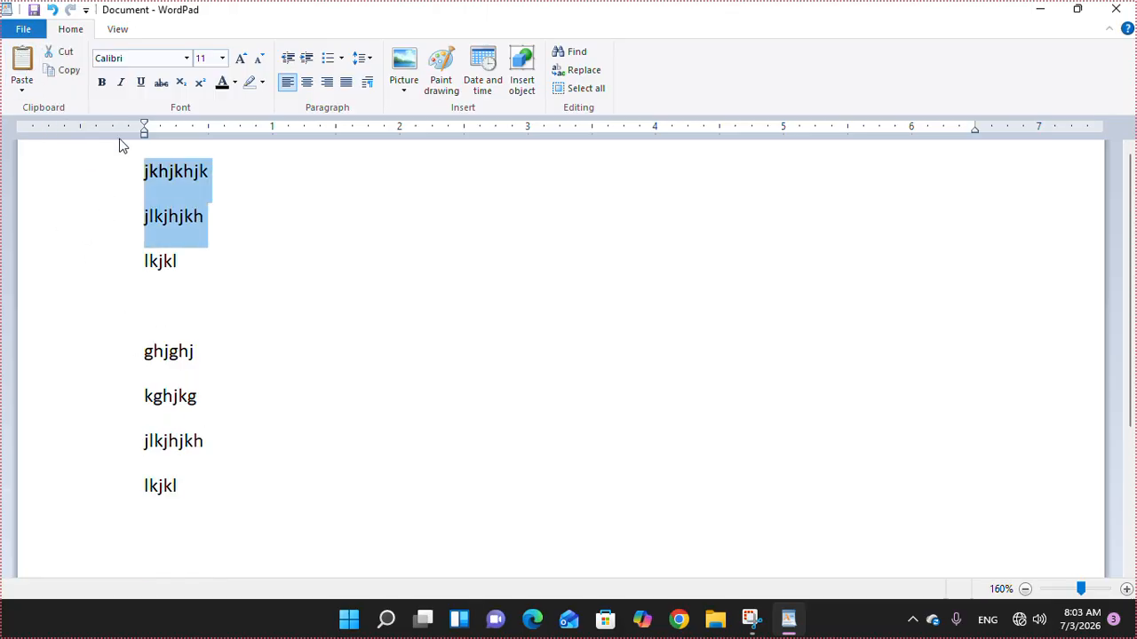
click(101, 83)
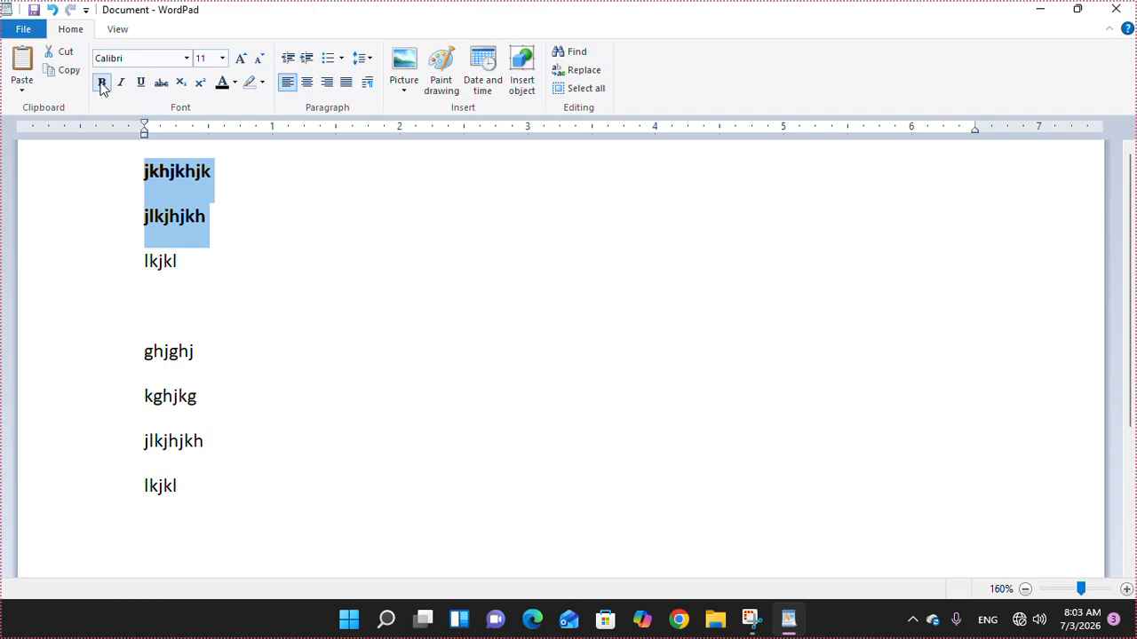
click(101, 82)
click(121, 82)
click(121, 82)
click(141, 83)
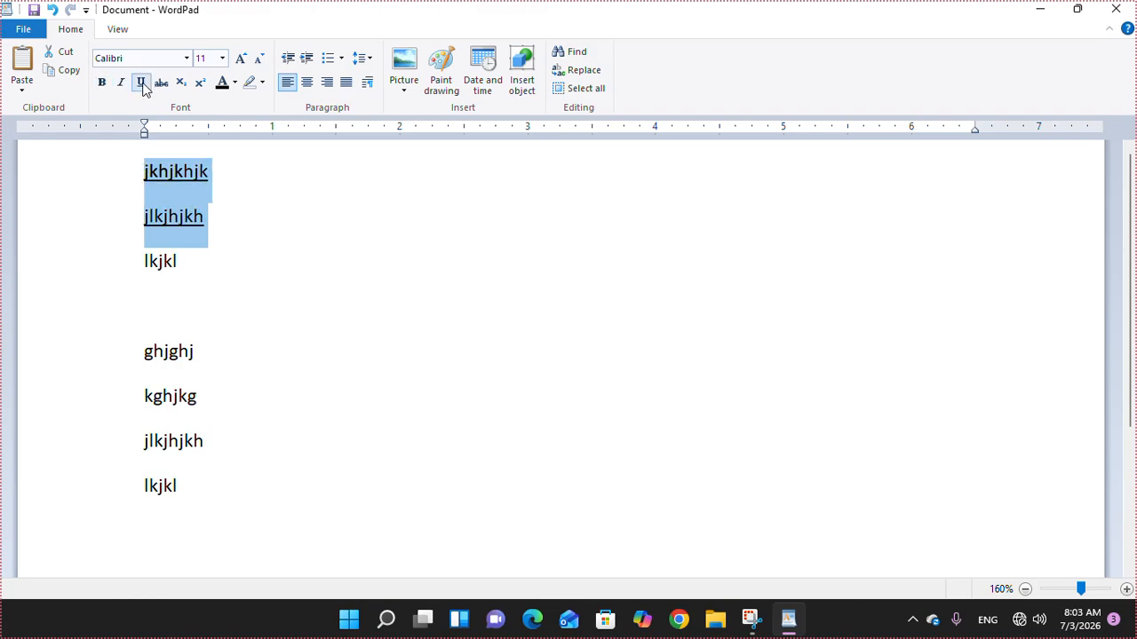
click(142, 85)
click(163, 86)
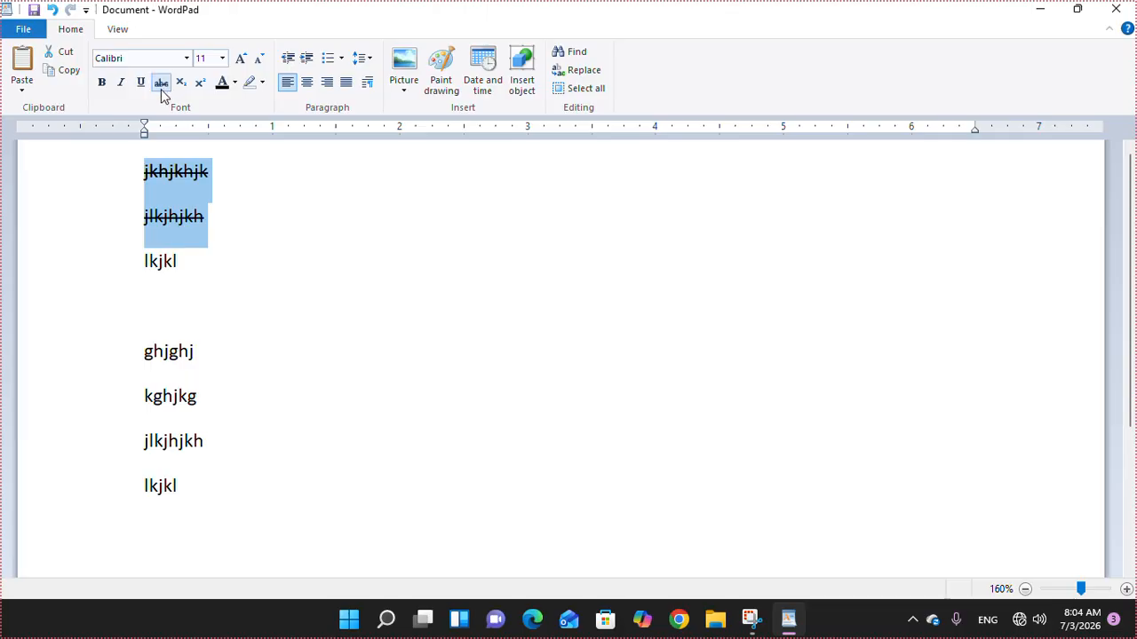
click(161, 86)
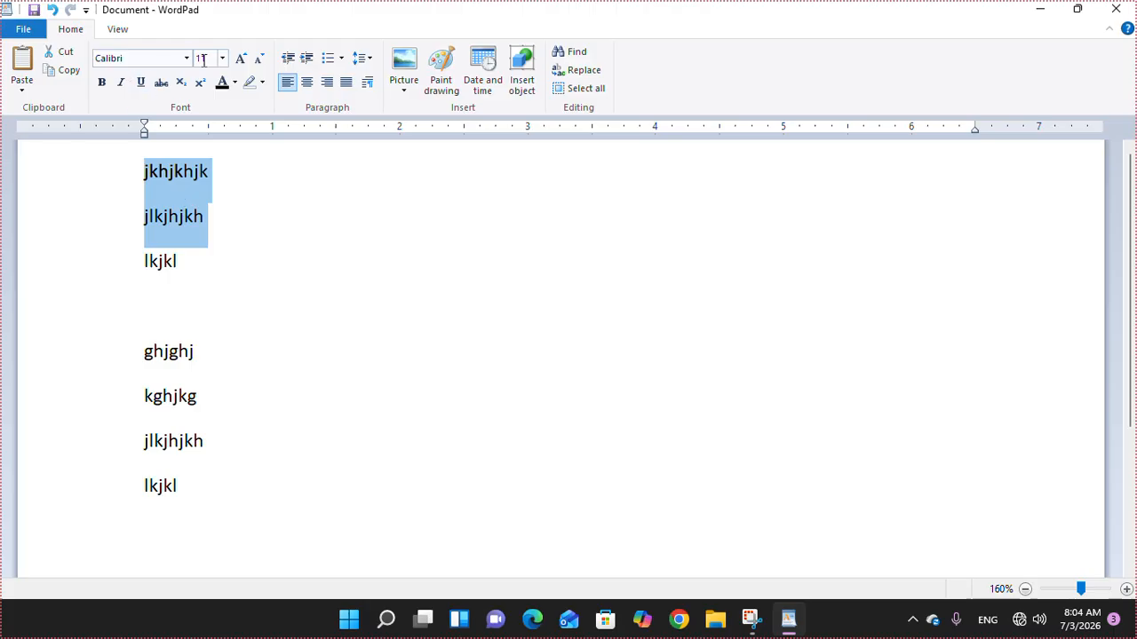
- Bring the two selected lines to font size 20 with Grow and Shrink Font
click(241, 59)
click(242, 59)
click(241, 59)
click(242, 59)
click(242, 58)
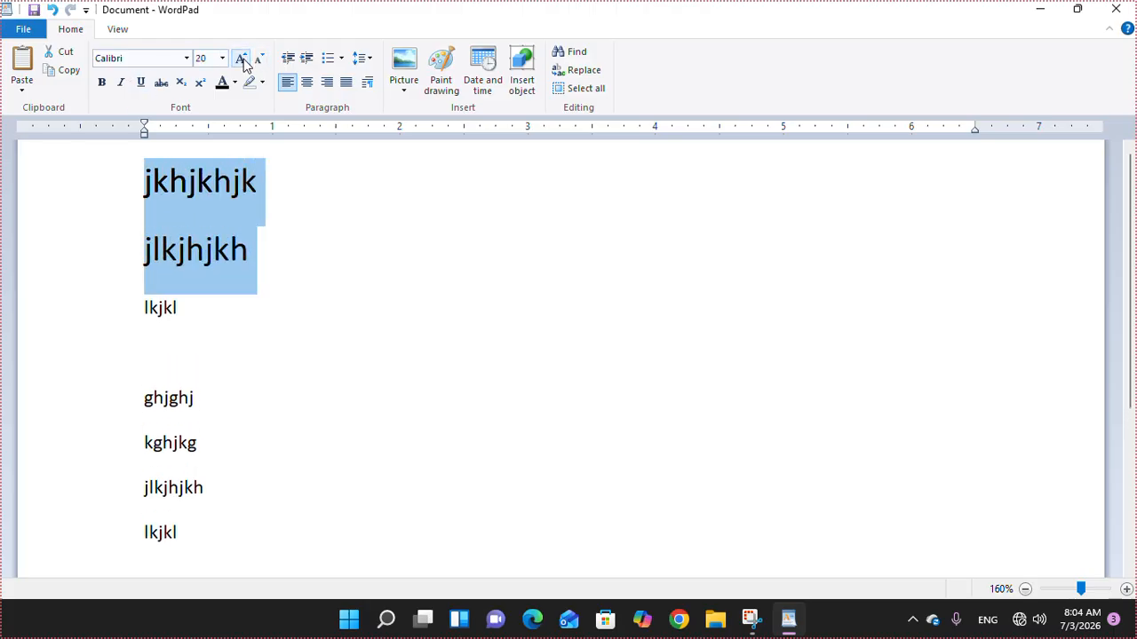
click(241, 59)
click(242, 59)
click(242, 59)
click(259, 59)
click(260, 60)
click(260, 59)
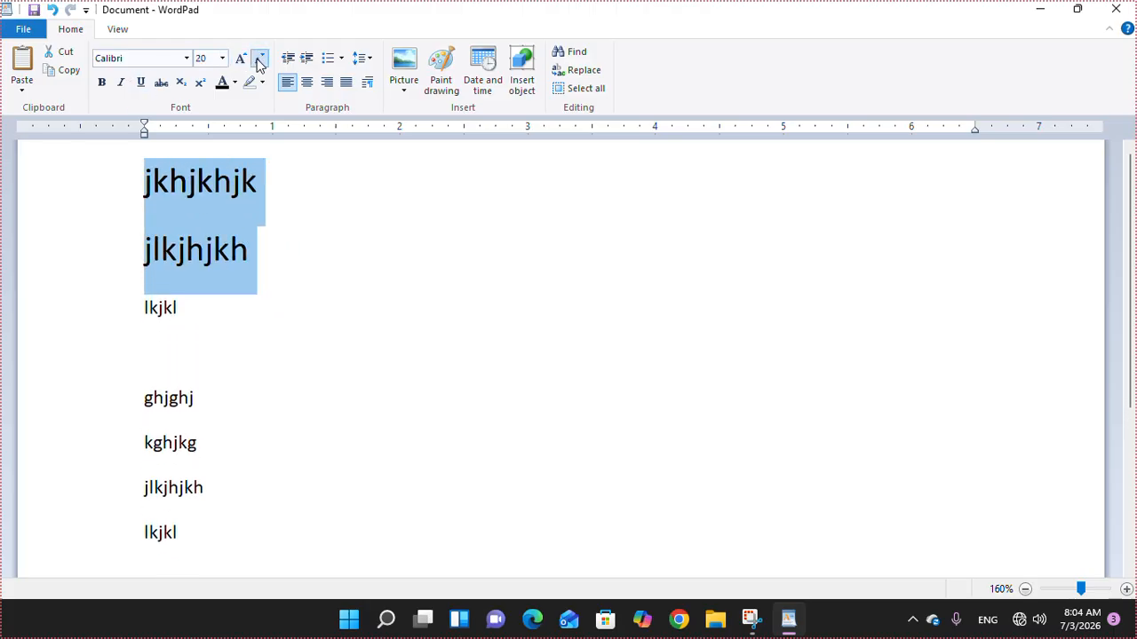
click(259, 60)
click(242, 59)
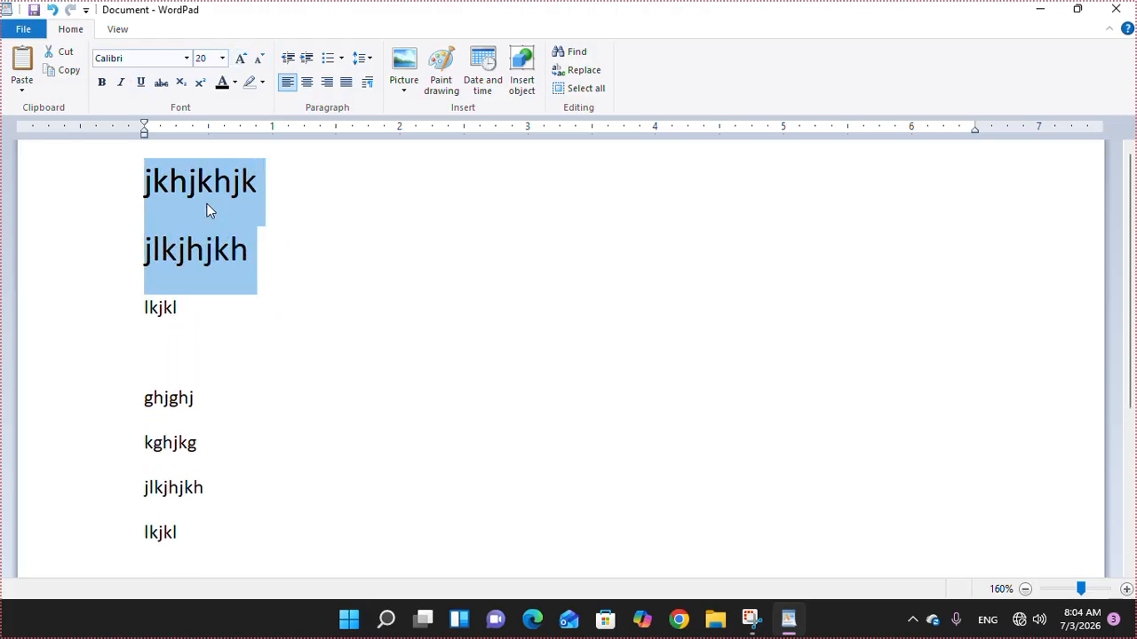
click(204, 253)
- Grow the ghjghj and kghjkg lines to font size 26
drag(122, 409, 127, 462)
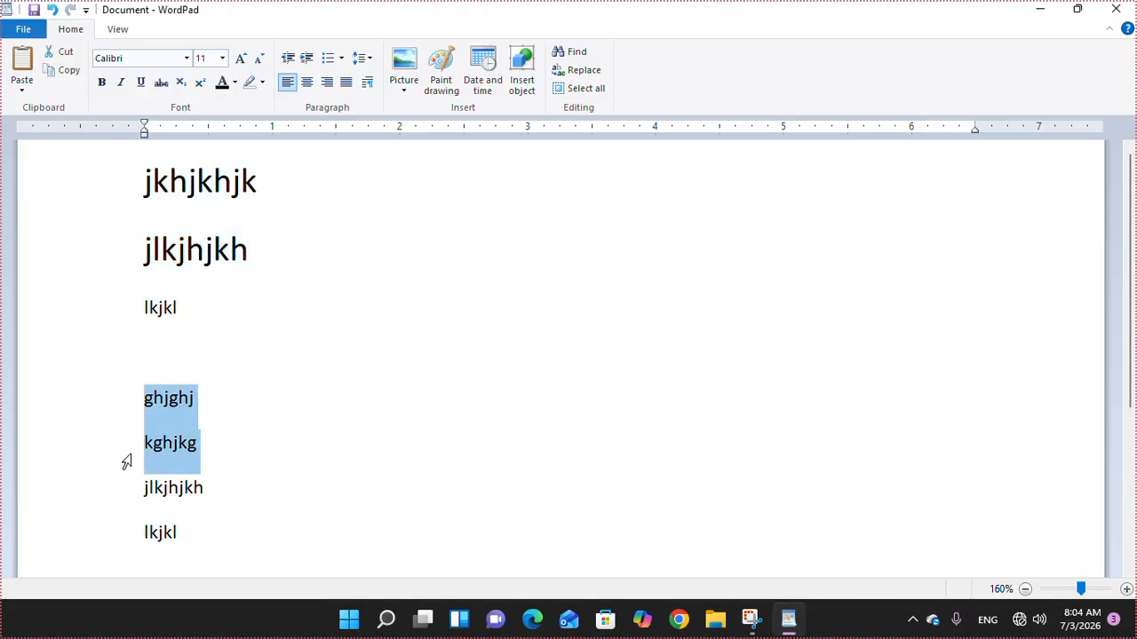
click(242, 59)
click(241, 59)
click(242, 58)
click(241, 58)
click(241, 58)
click(241, 59)
click(242, 58)
click(241, 58)
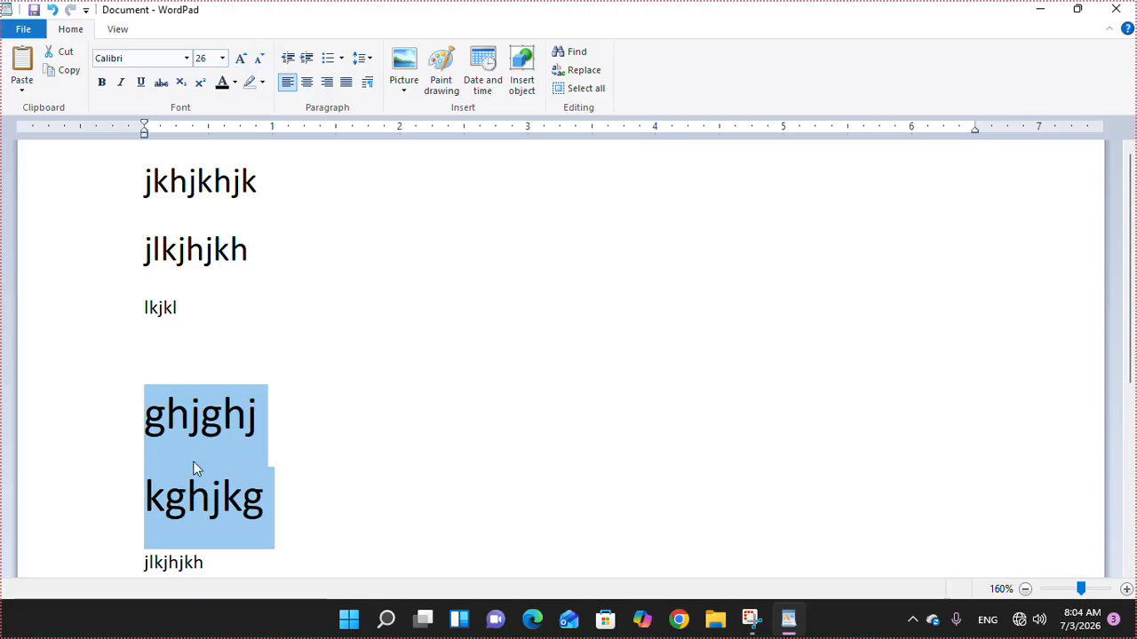
click(192, 457)
- Toggle subscript and superscript on the second g of ghjghj, leaving it normal
drag(201, 415, 216, 414)
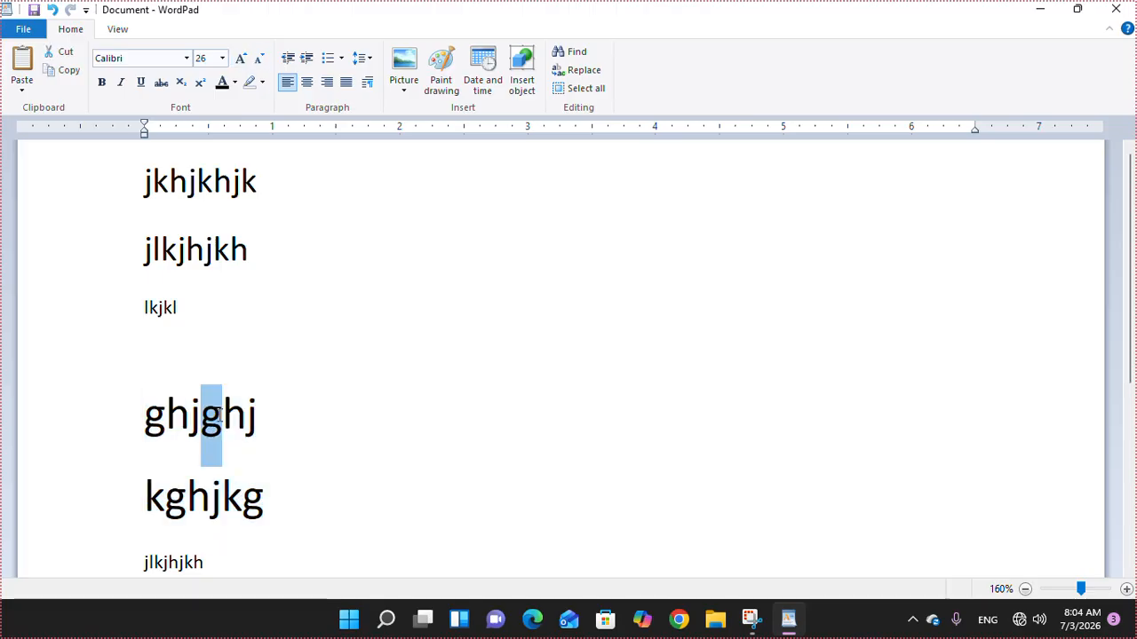
click(181, 82)
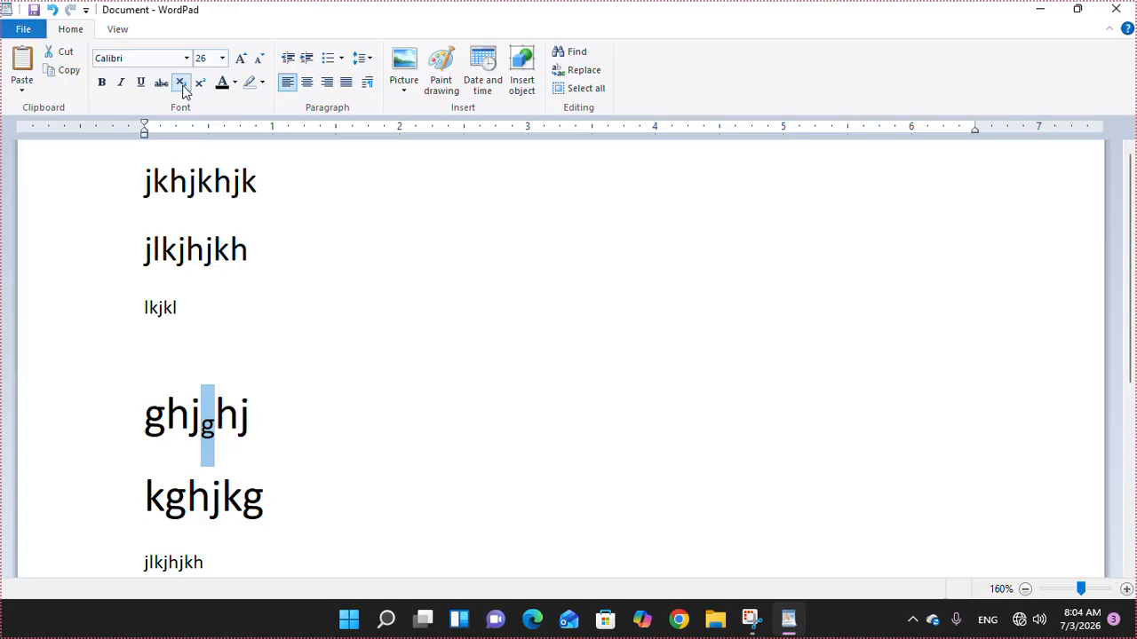
click(180, 82)
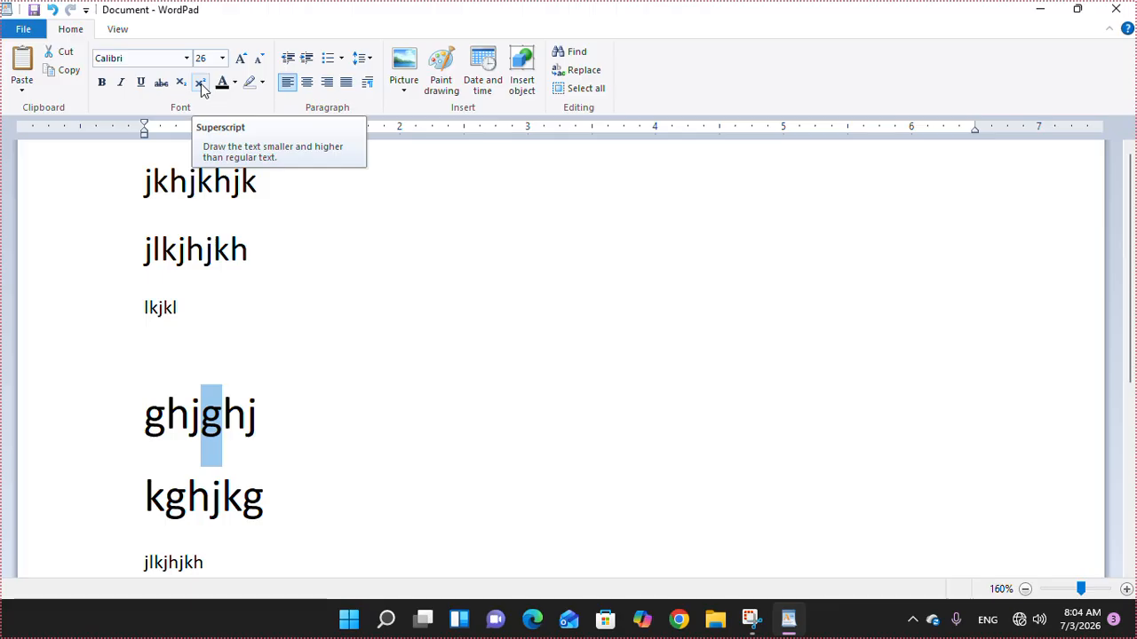
click(202, 86)
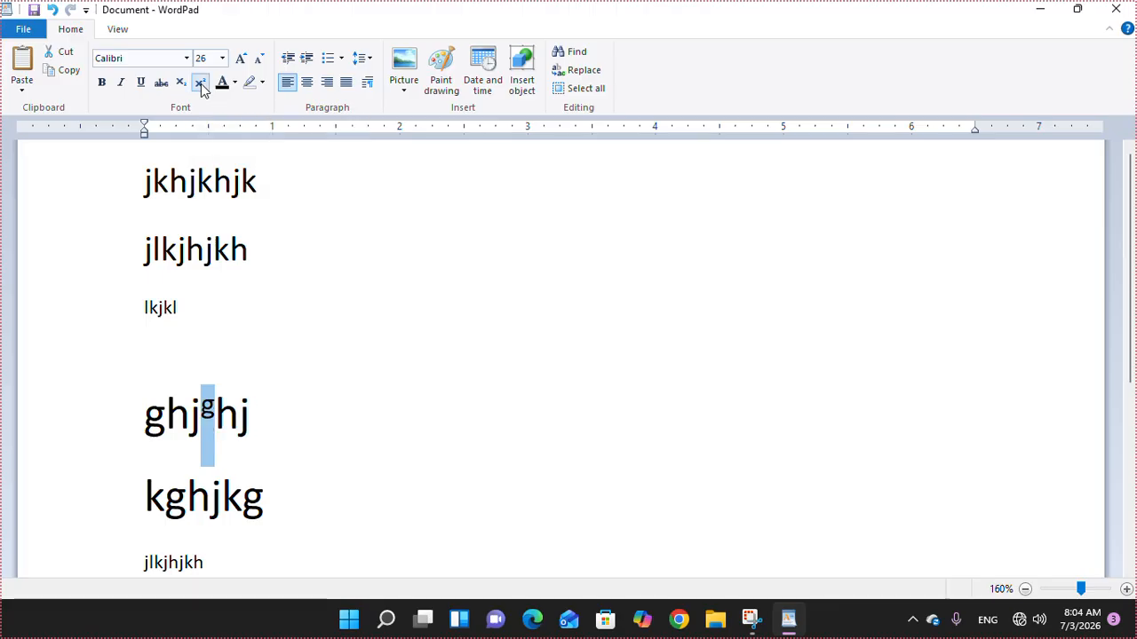
click(202, 87)
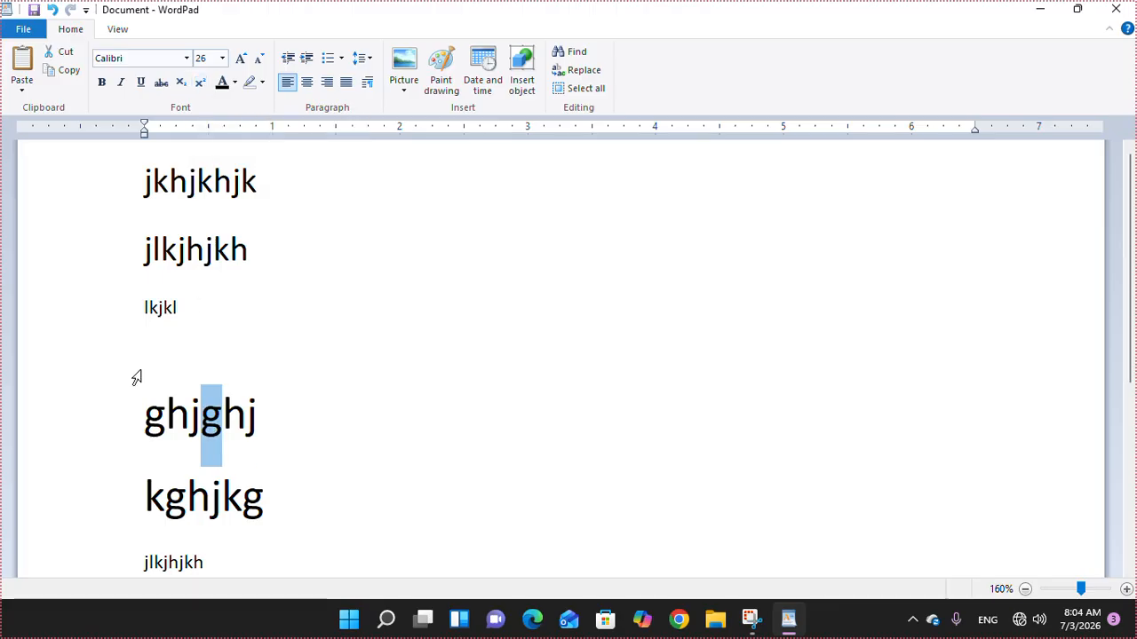
- Colour the ghjghj line red
click(107, 434)
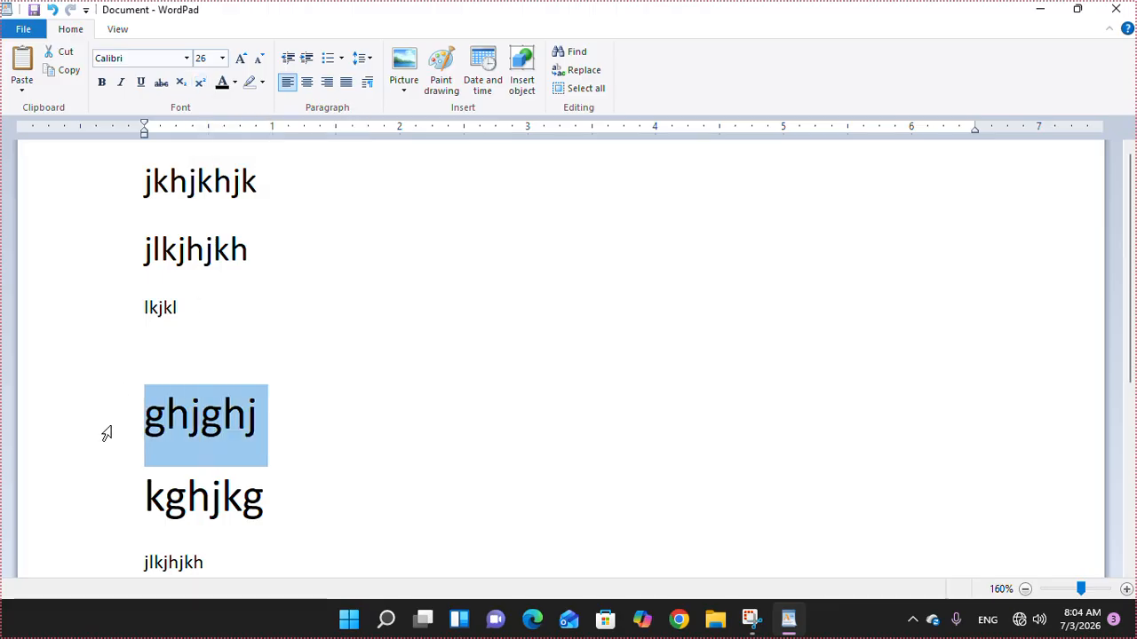
click(234, 82)
click(251, 142)
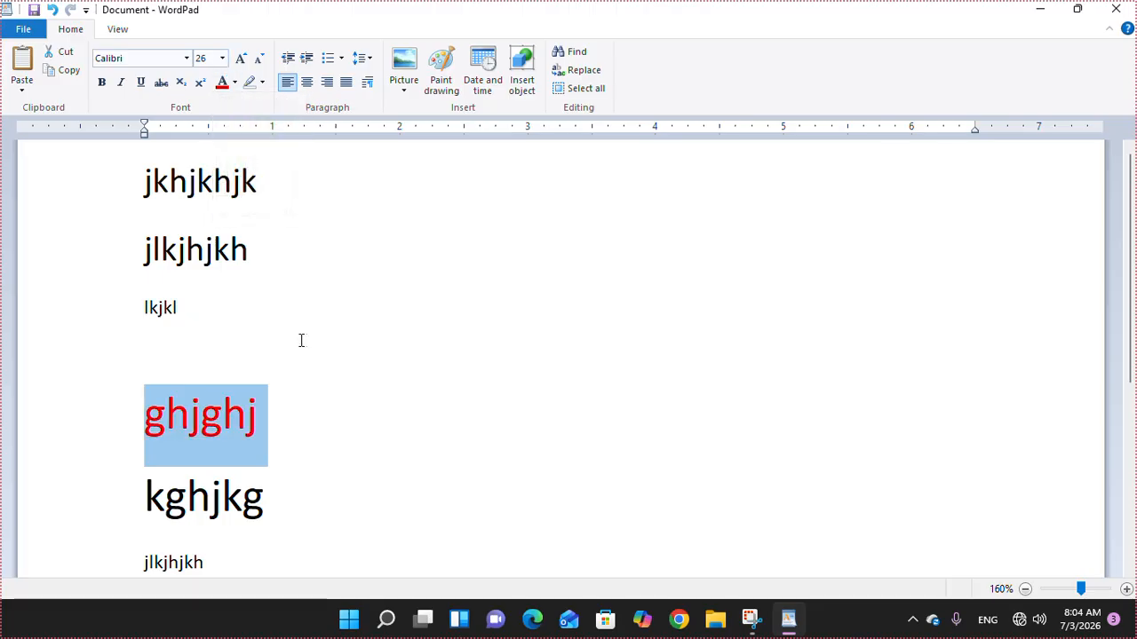
click(318, 336)
- Append 'khijkghjkg hjg hjghjghghjghj' to the second line and highlight hjg in yellow
click(317, 256)
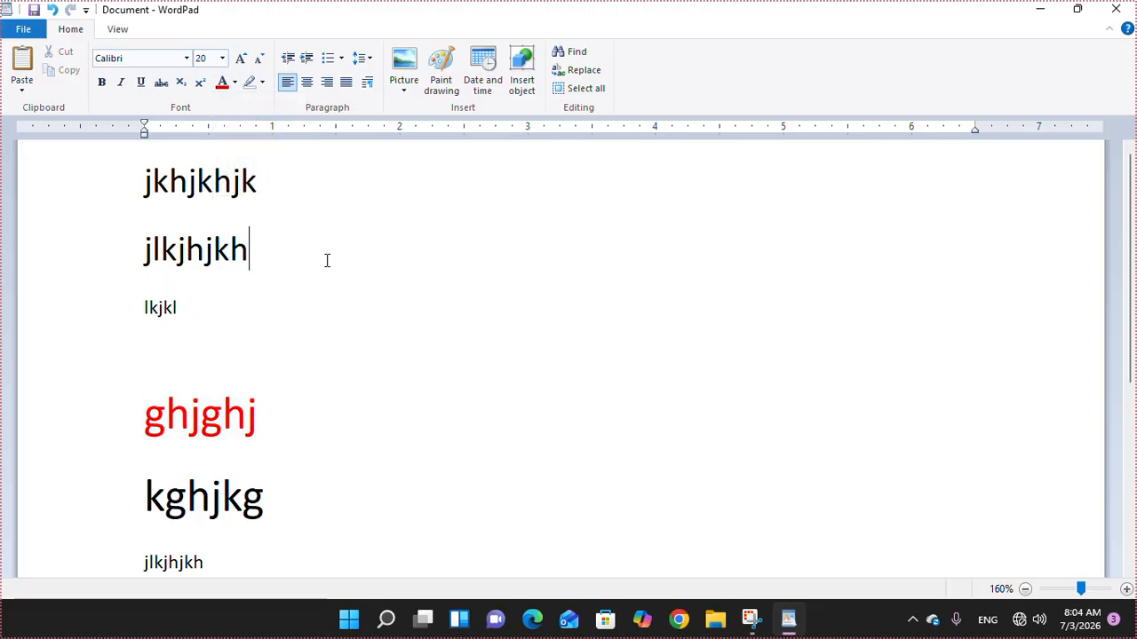
text(khijkghjkg hjg hjghjghghjghj)
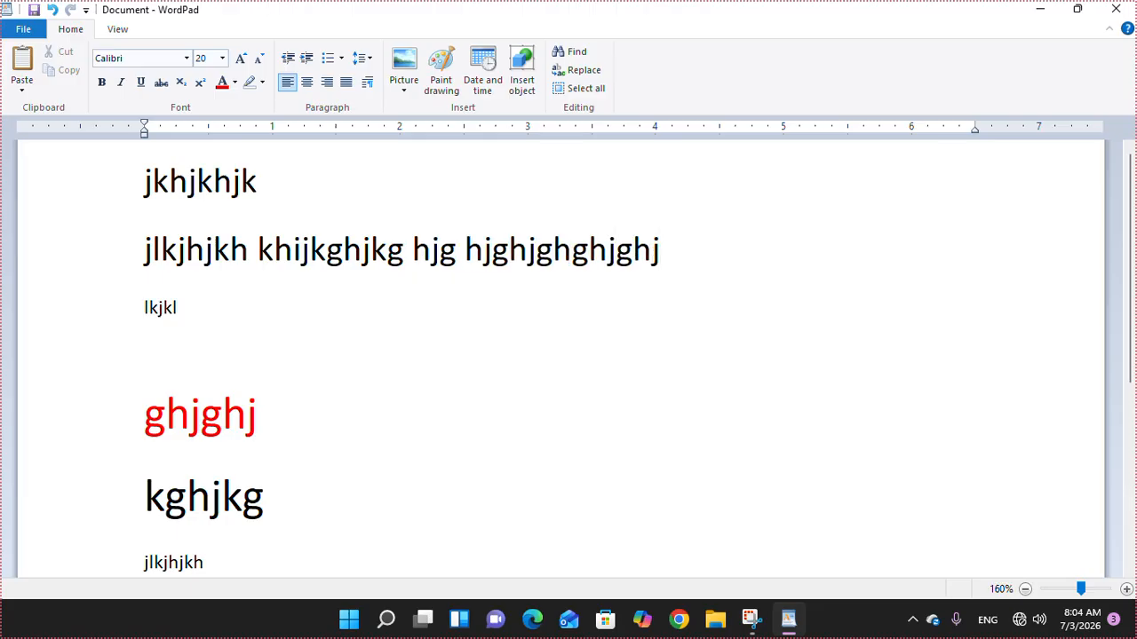
drag(456, 249, 421, 253)
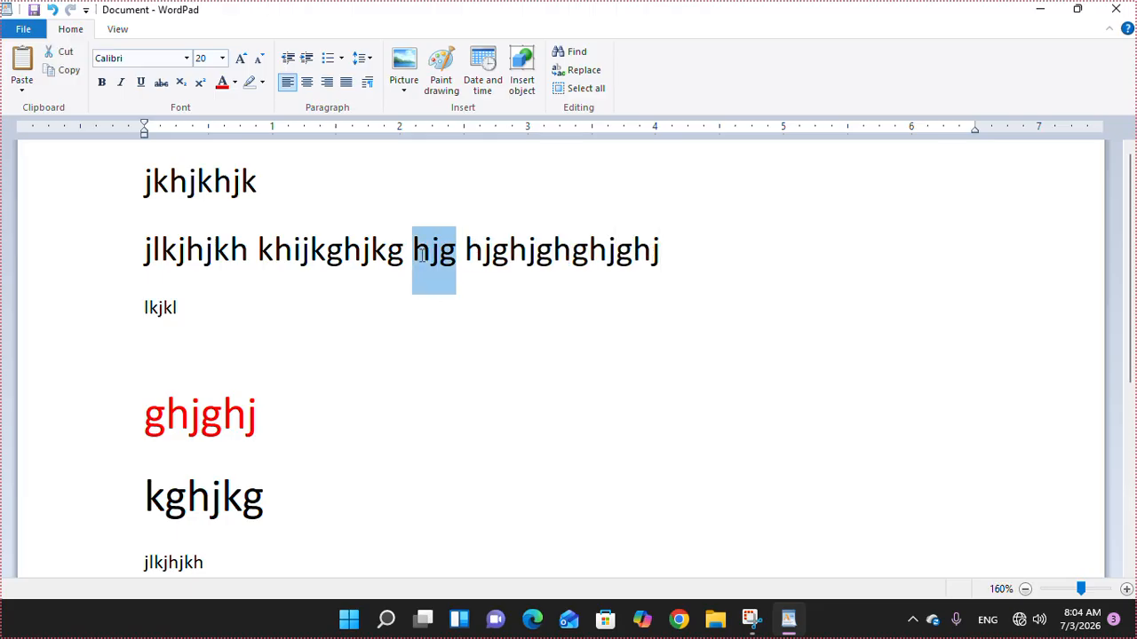
click(262, 82)
click(255, 113)
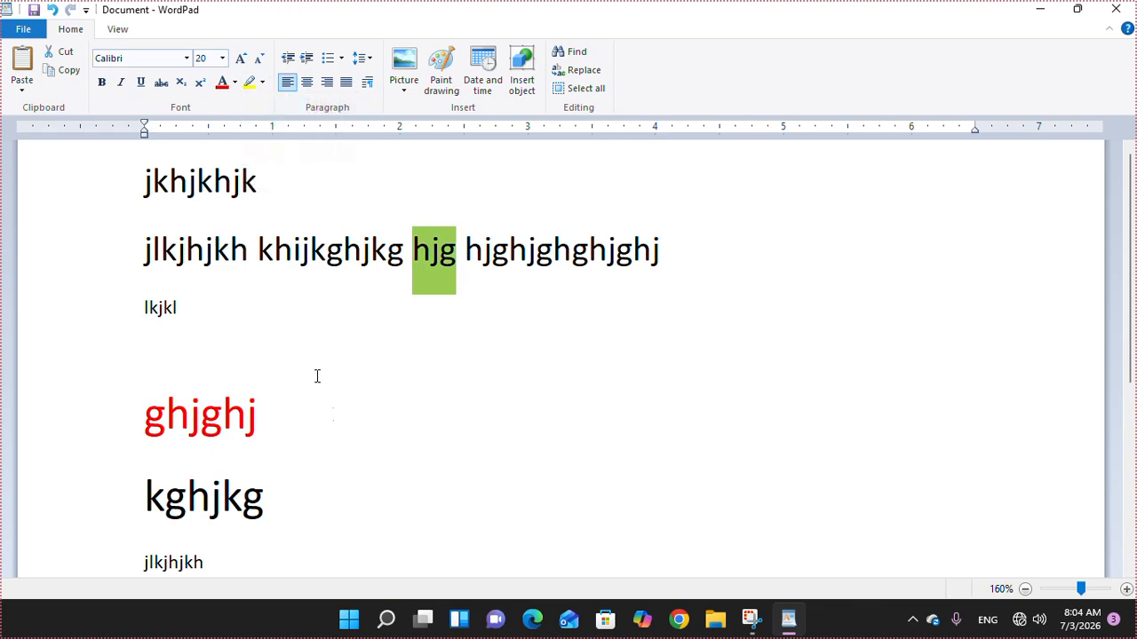
click(395, 489)
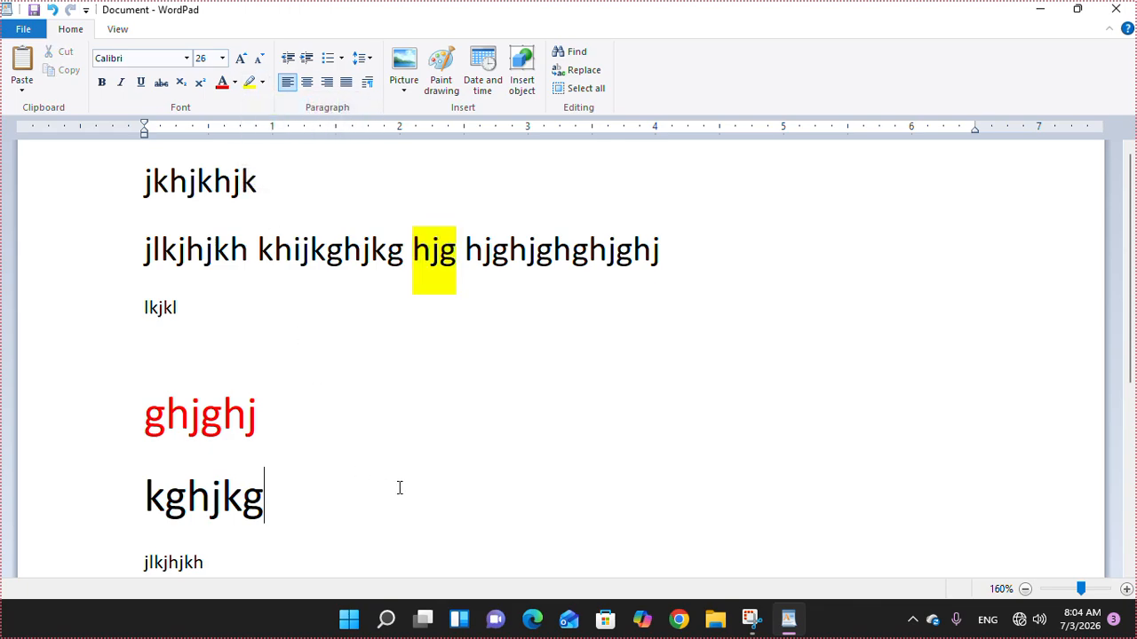
click(392, 259)
click(238, 201)
click(307, 82)
click(326, 84)
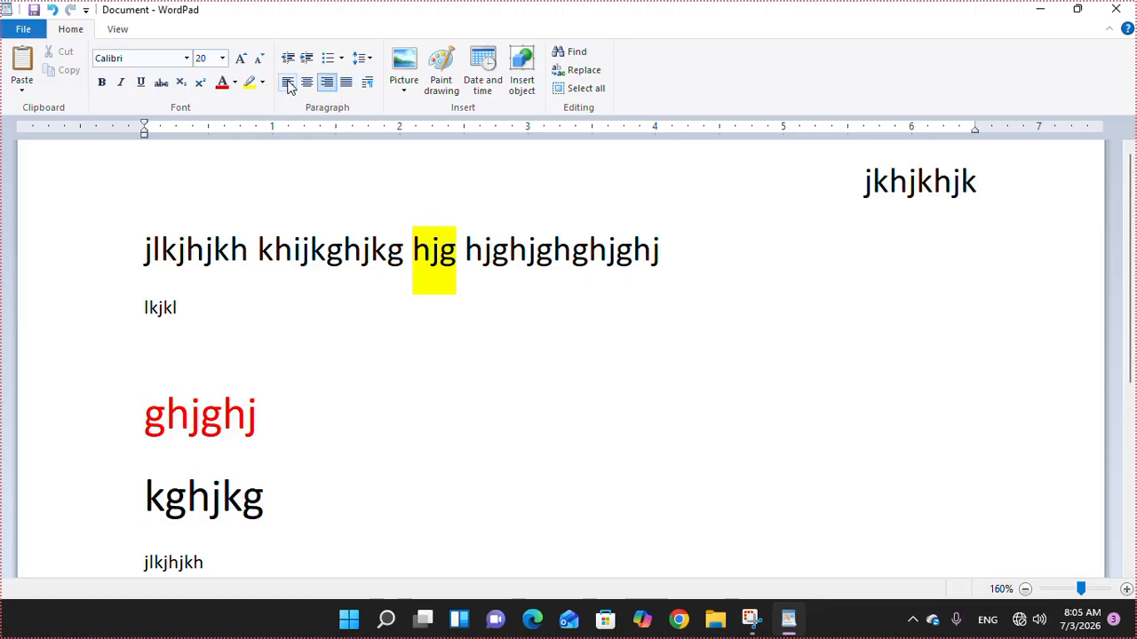
click(288, 84)
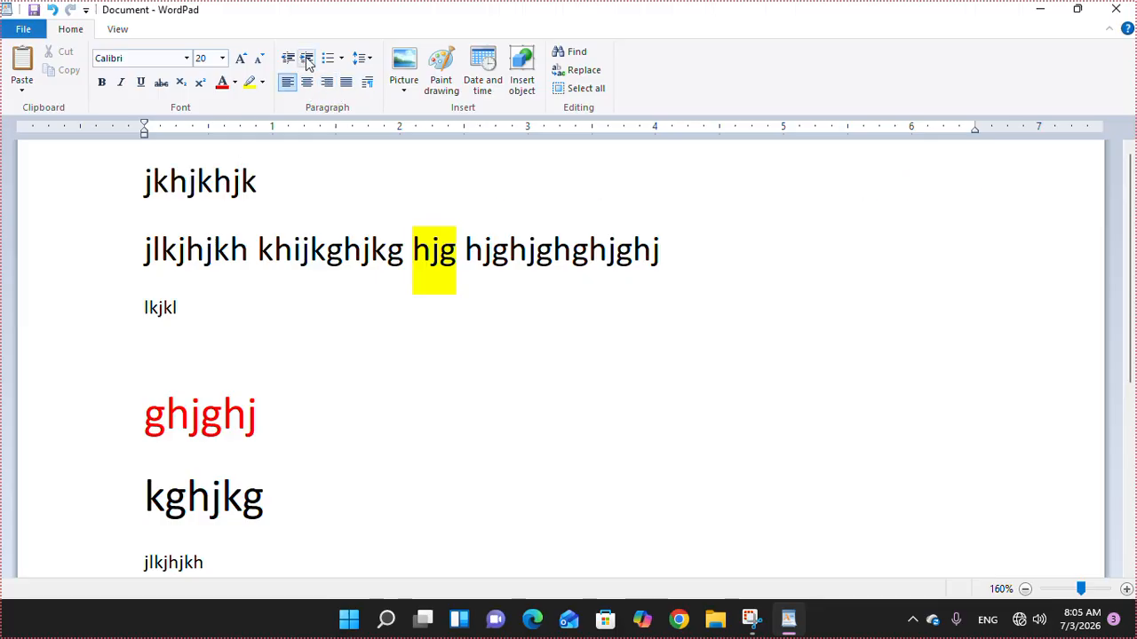
click(307, 58)
click(306, 59)
click(306, 59)
click(307, 59)
click(307, 59)
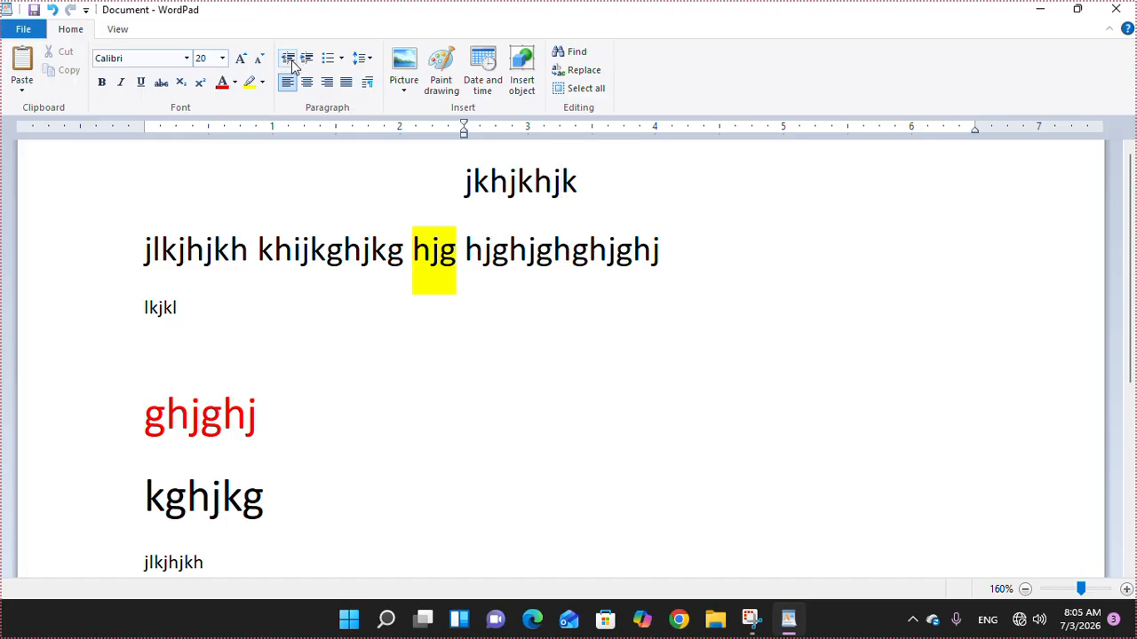
click(290, 60)
click(290, 61)
click(291, 60)
click(291, 60)
click(291, 60)
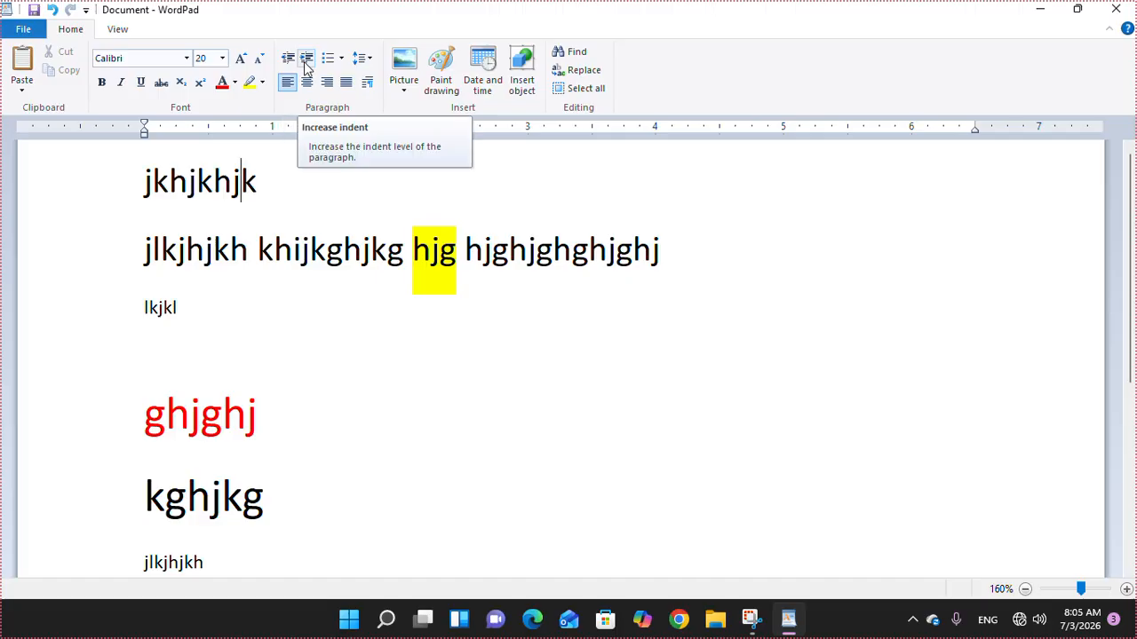
click(307, 66)
click(306, 67)
click(306, 67)
click(307, 67)
click(287, 61)
click(288, 62)
click(288, 62)
click(288, 61)
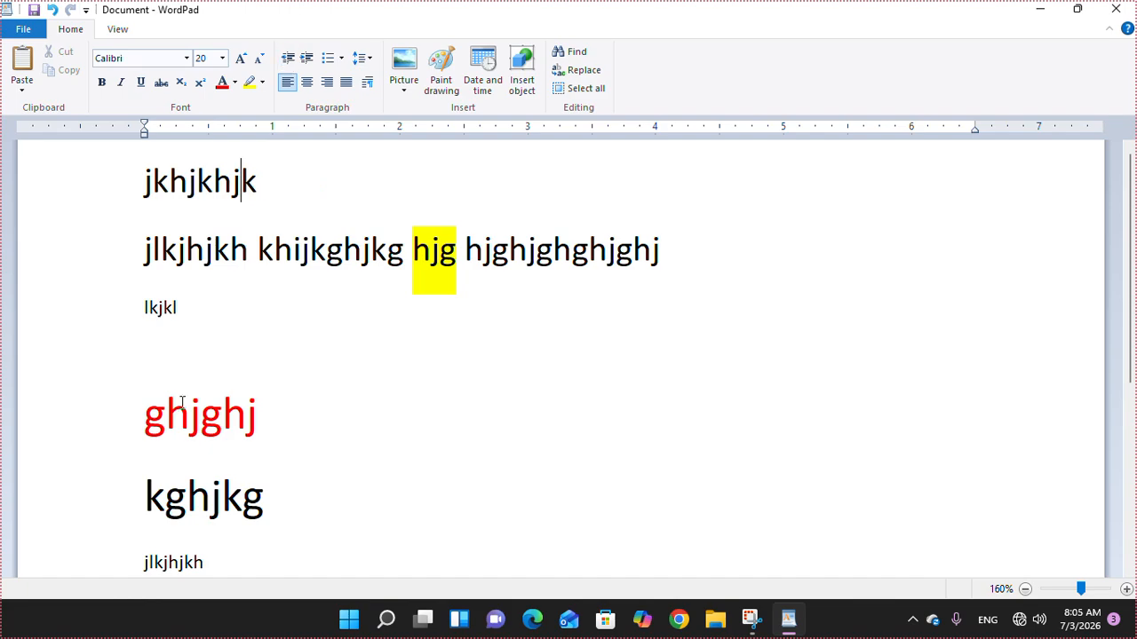
- Number the jlkjhjkh and lkjkl lines below kghjkg as a 1, 2, 3 list
scroll(150, 533, down, 5)
click(148, 328)
drag(119, 236, 119, 284)
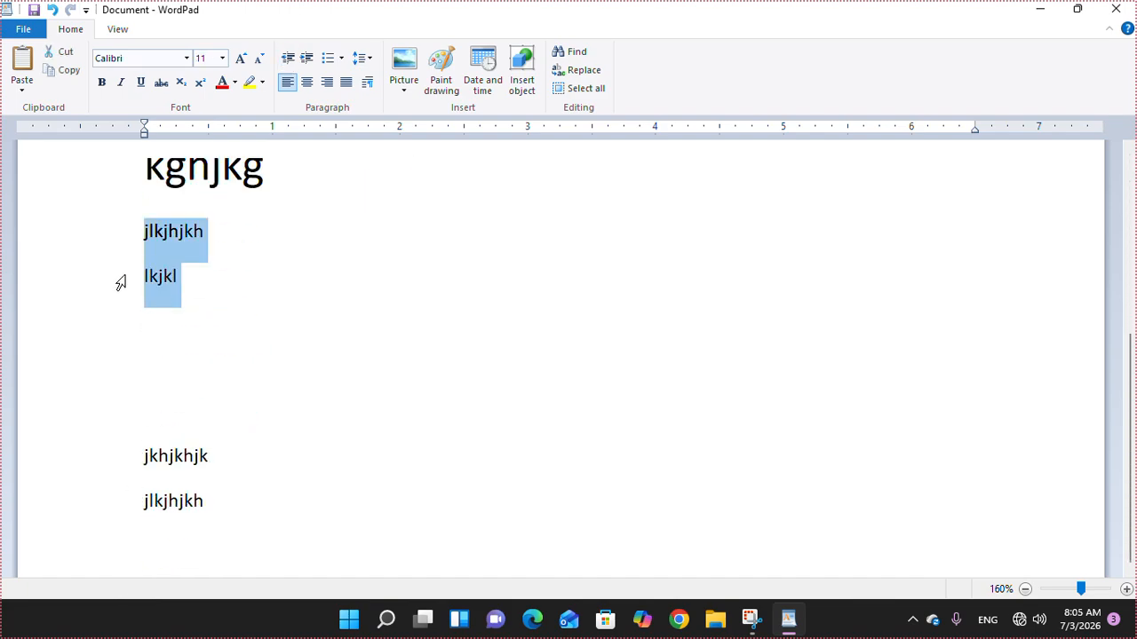
click(345, 59)
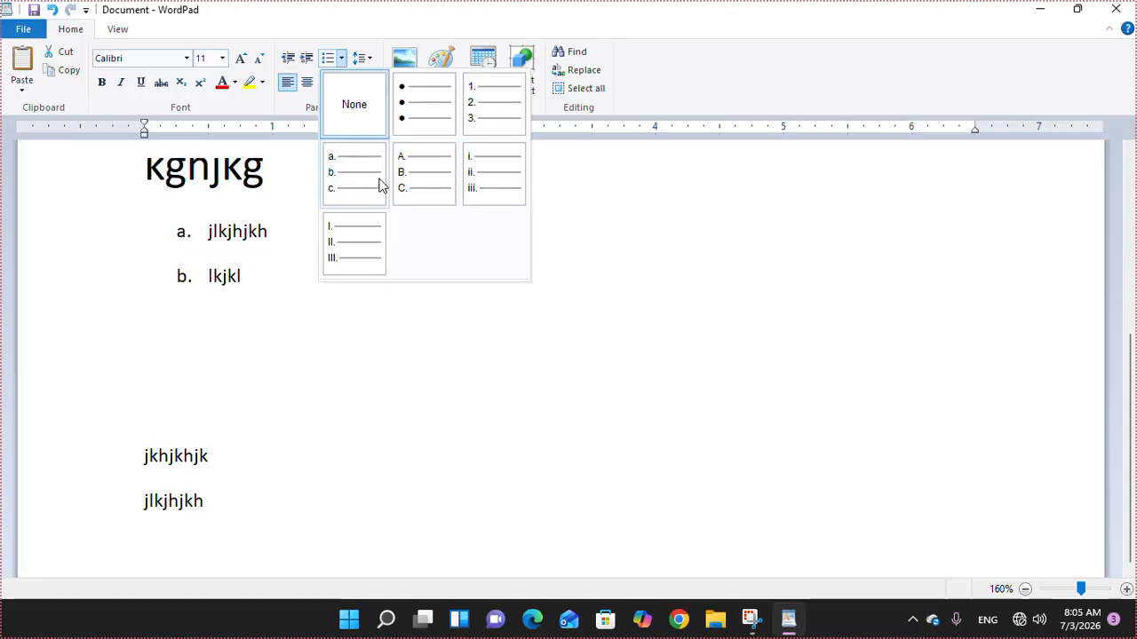
click(479, 118)
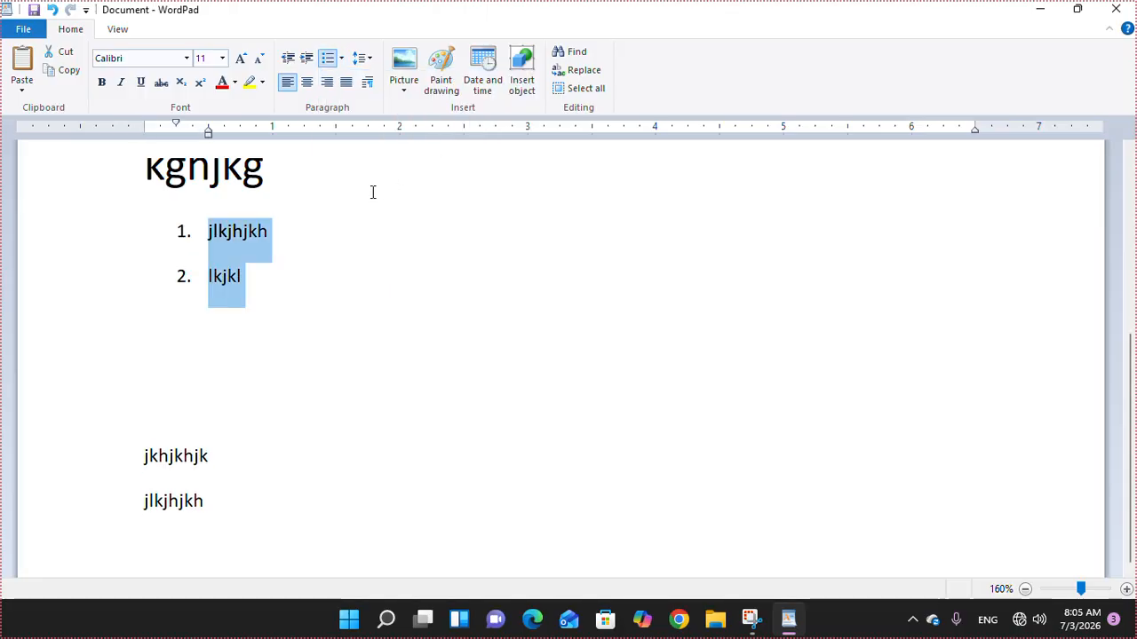
- Try line spacing 2 on the list, then settle on 1.0
click(364, 58)
click(381, 131)
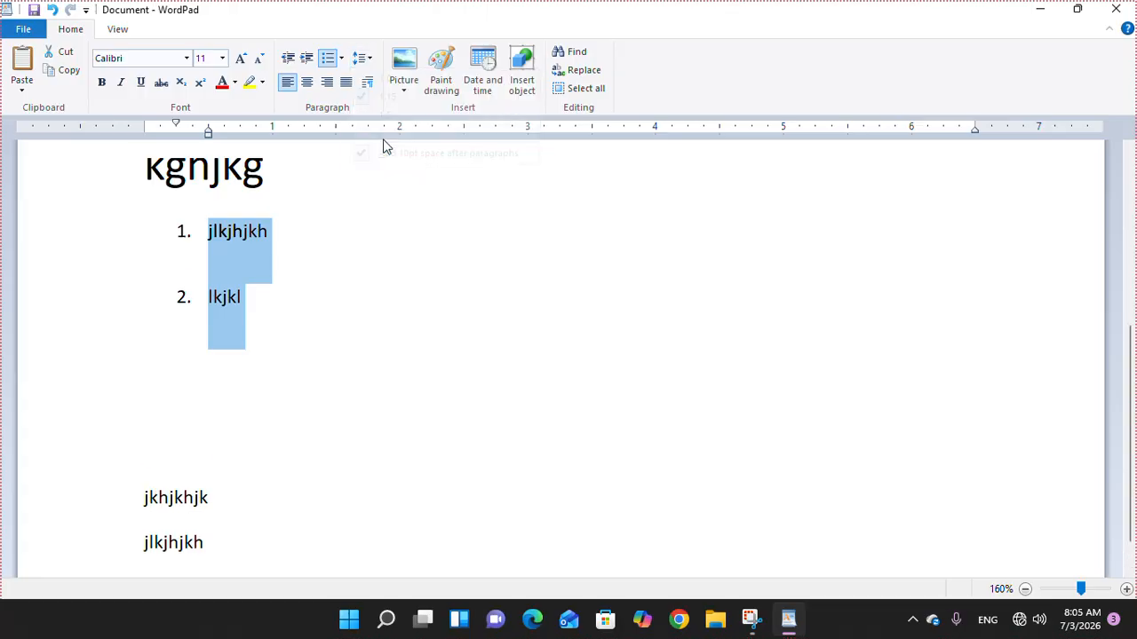
click(362, 58)
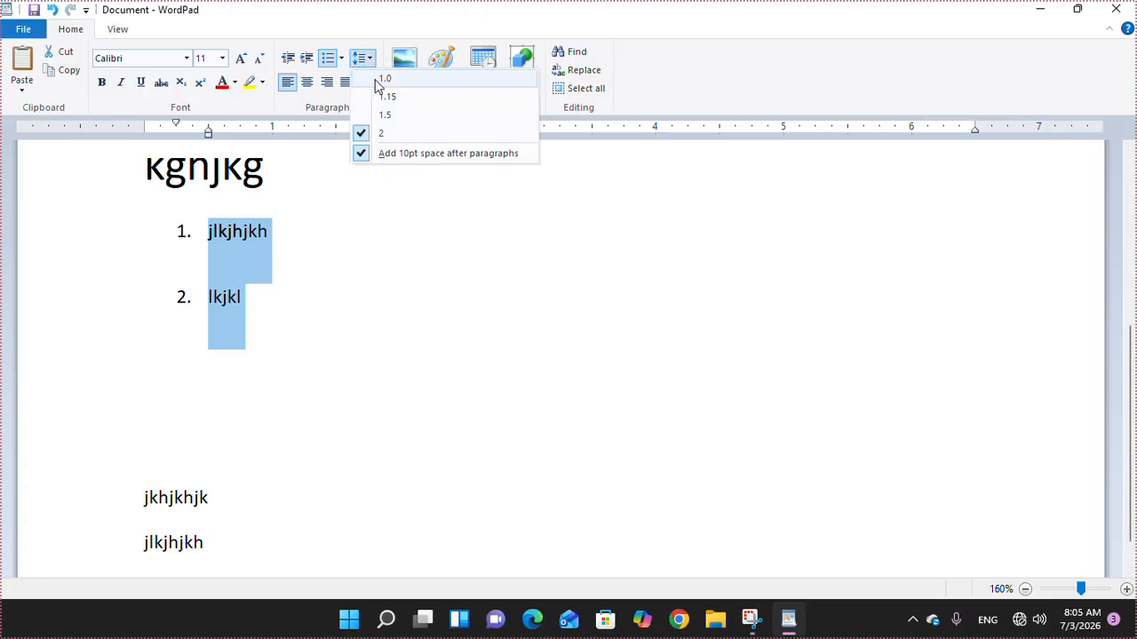
click(375, 80)
click(372, 62)
click(388, 135)
click(364, 59)
click(380, 83)
scroll(357, 305, up, 2)
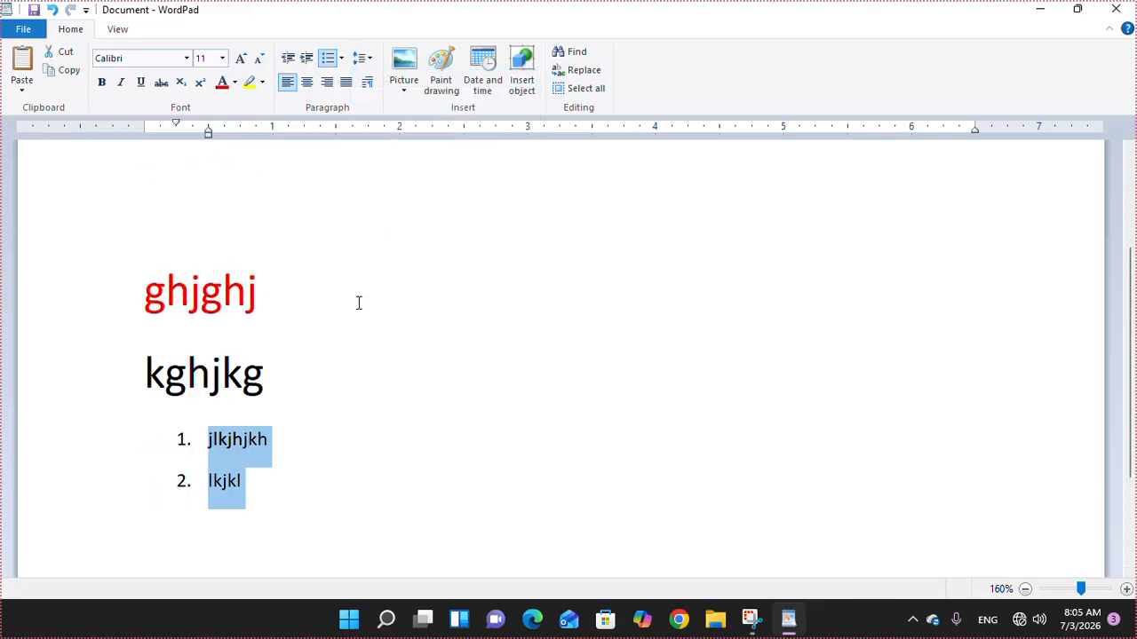
scroll(357, 304, up, 3)
- Insert extra words such as 'huj ghjghjkghjkg hjkg hjkfg' inside khijkghjkg on the second line
click(371, 250)
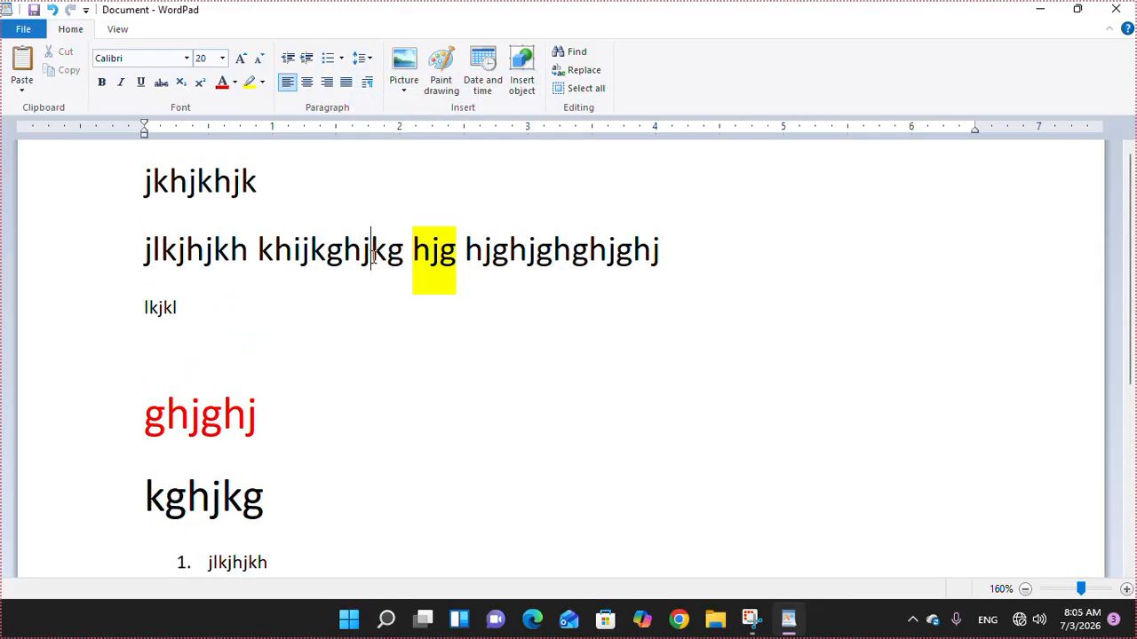
text(huj ghjghjkghjkg hjkg hjkfg gj fjhg)
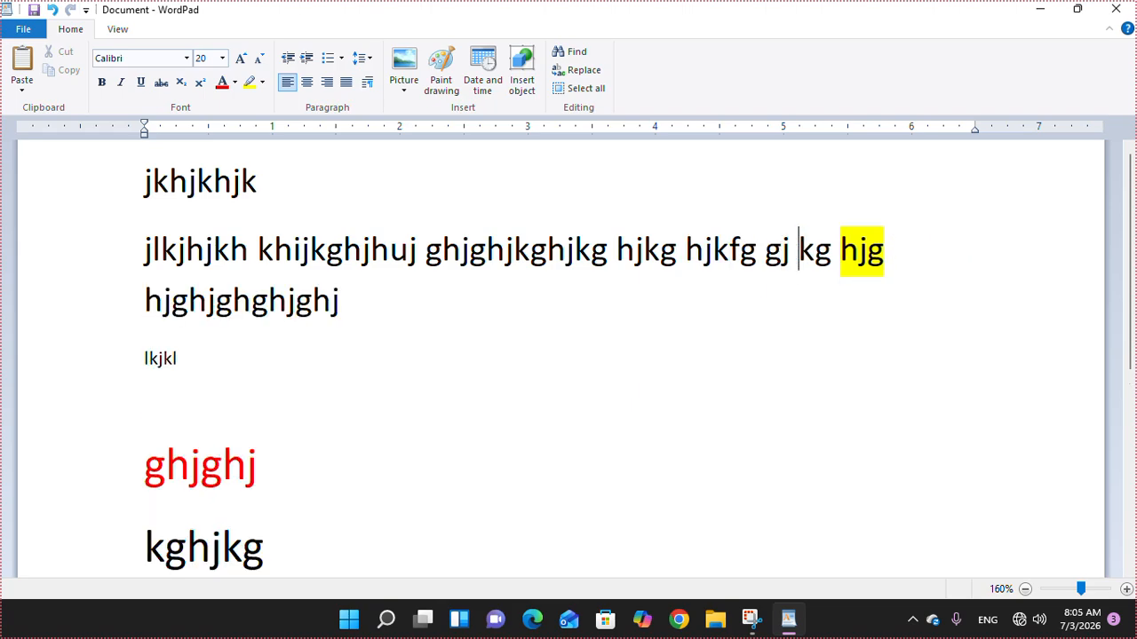
text(f ghfghfghf fgghjf hgjf hgf hgf)
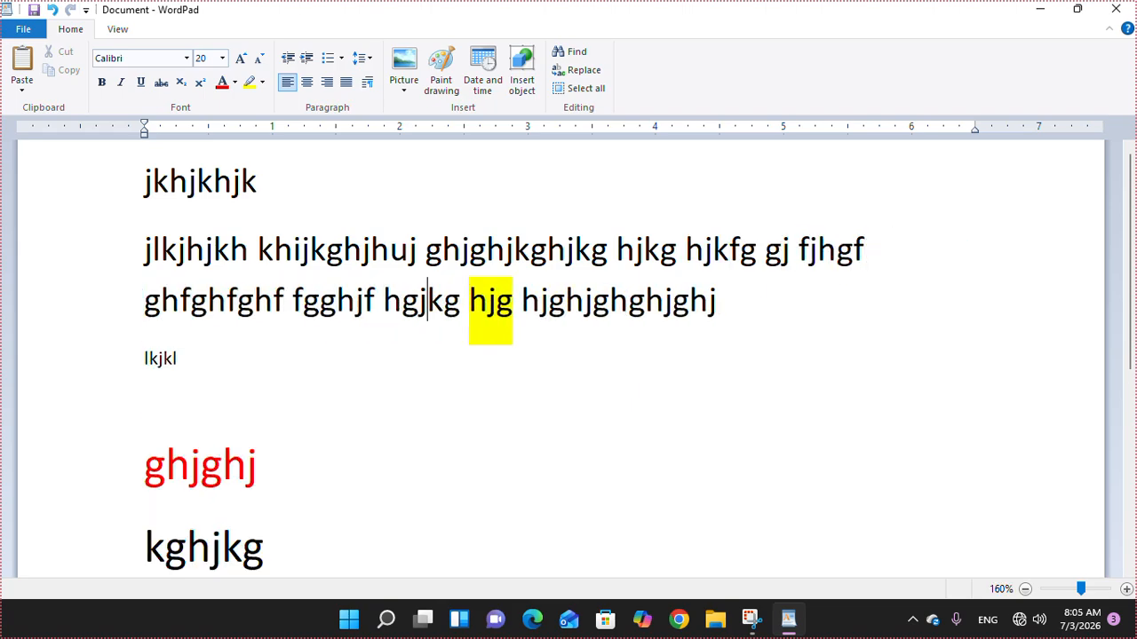
text( ghf hgf hgf hgjf hf hgjf hgf hgjf)
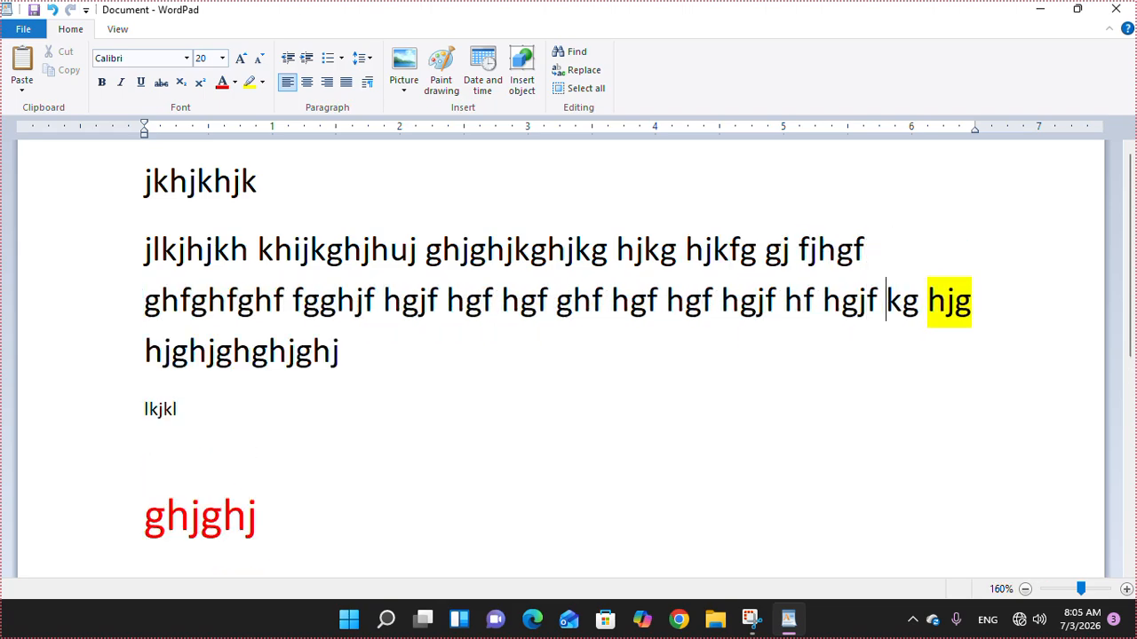
text( hgf hgjf hgfhgjf hgf hf hgfghf)
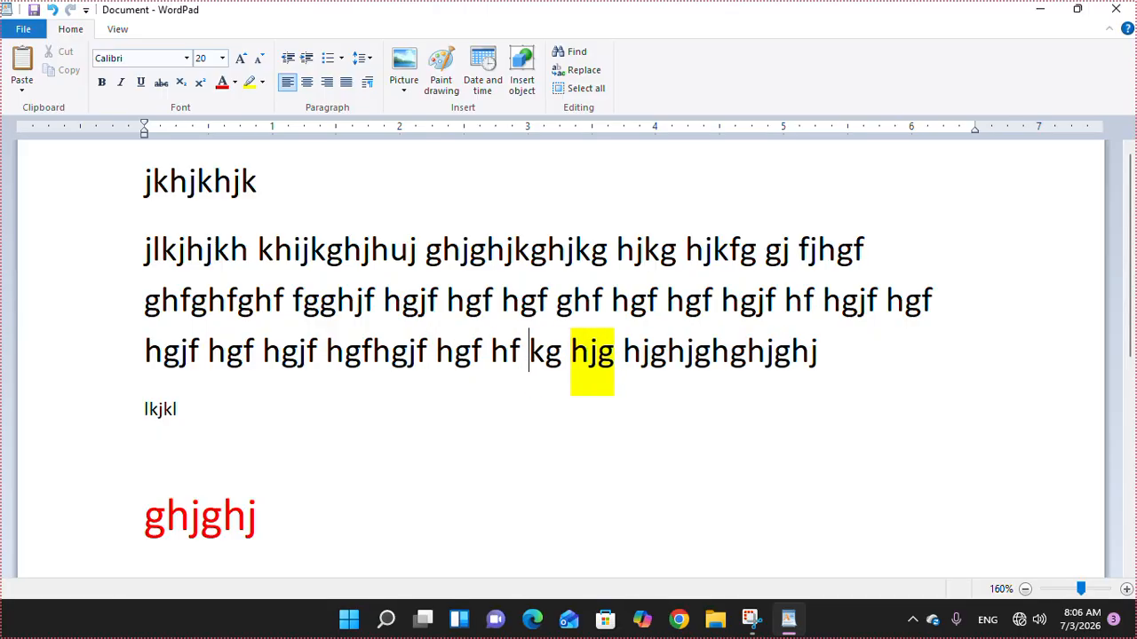
text( ghjf hgjfhgjf hgfghjf gf hgjf ggf)
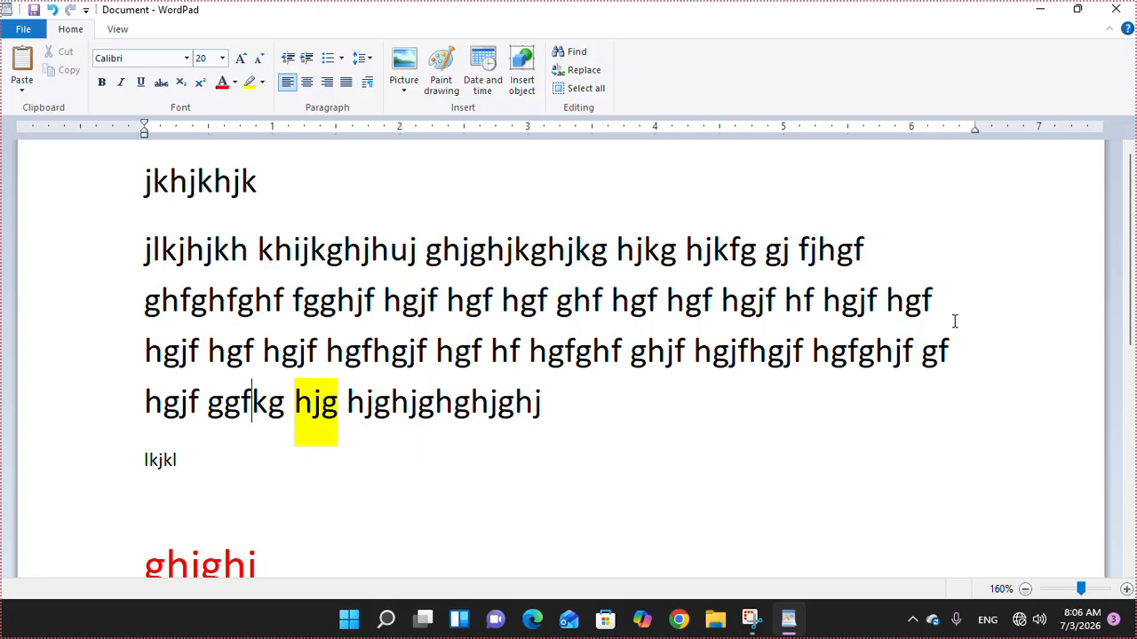
- Justify the long paragraph and try a 1-inch left indent, then reset it to 0
click(423, 337)
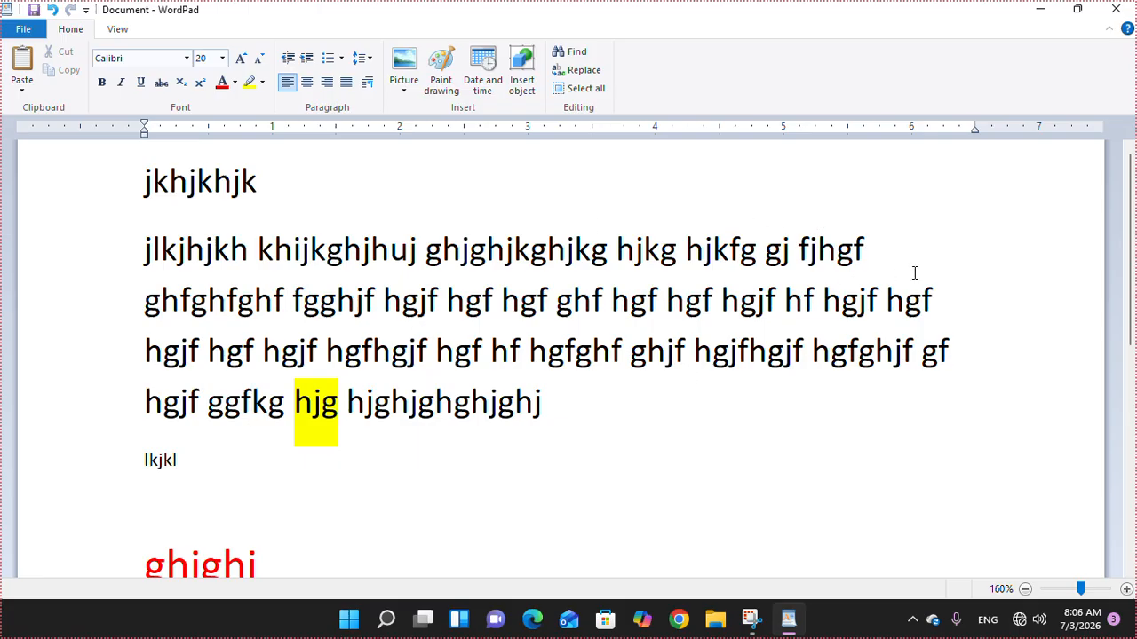
click(349, 83)
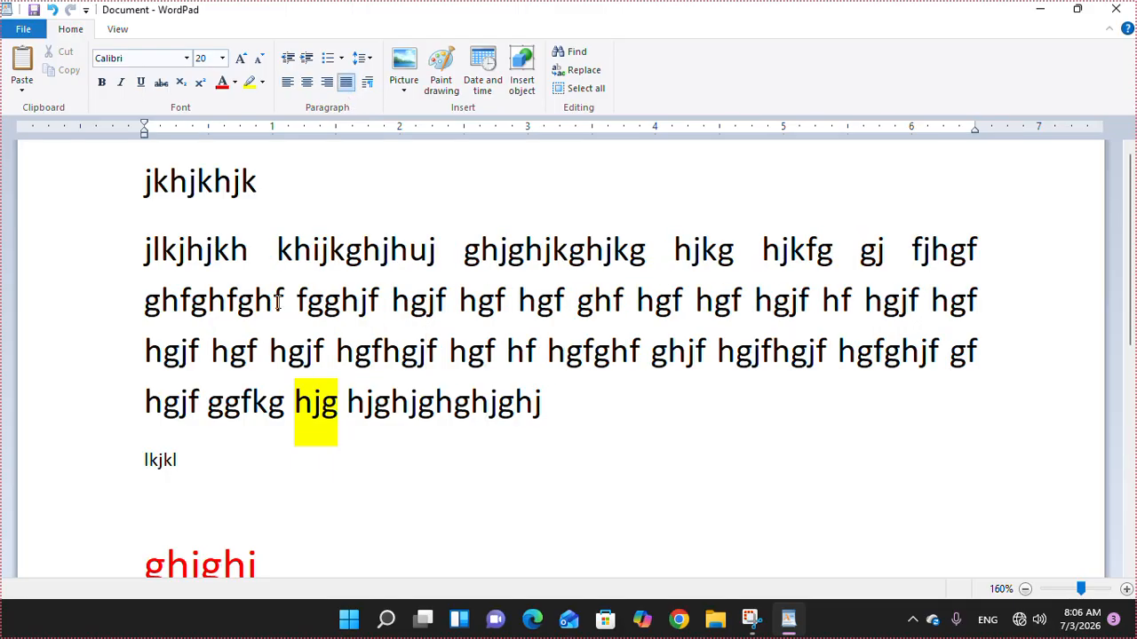
click(368, 82)
drag(579, 206, 496, 215)
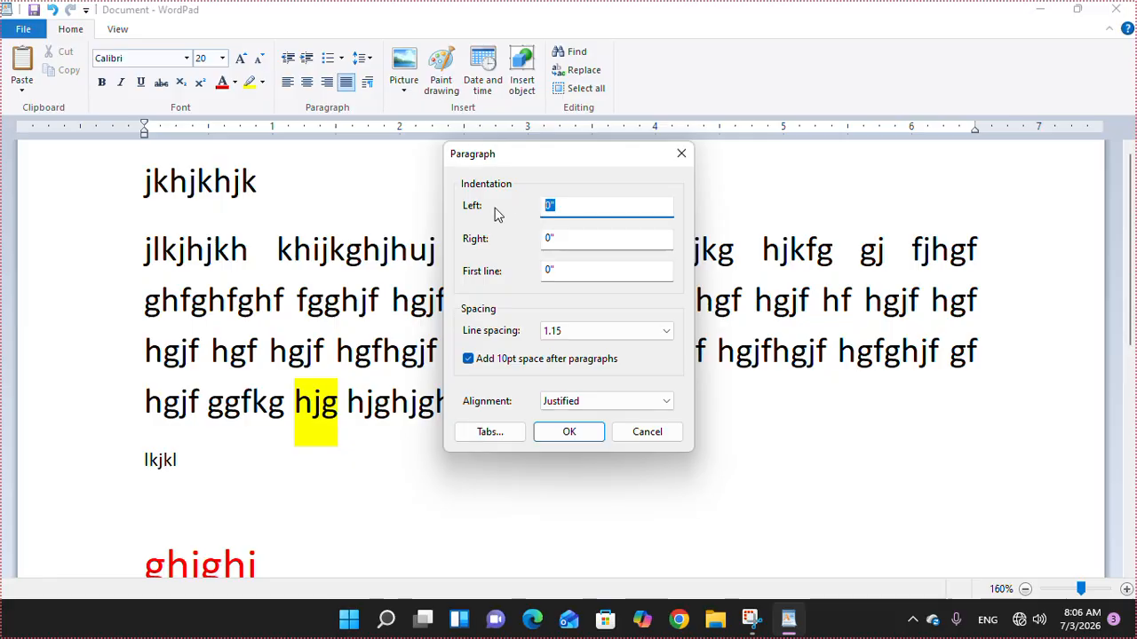
text(1)
key(Return)
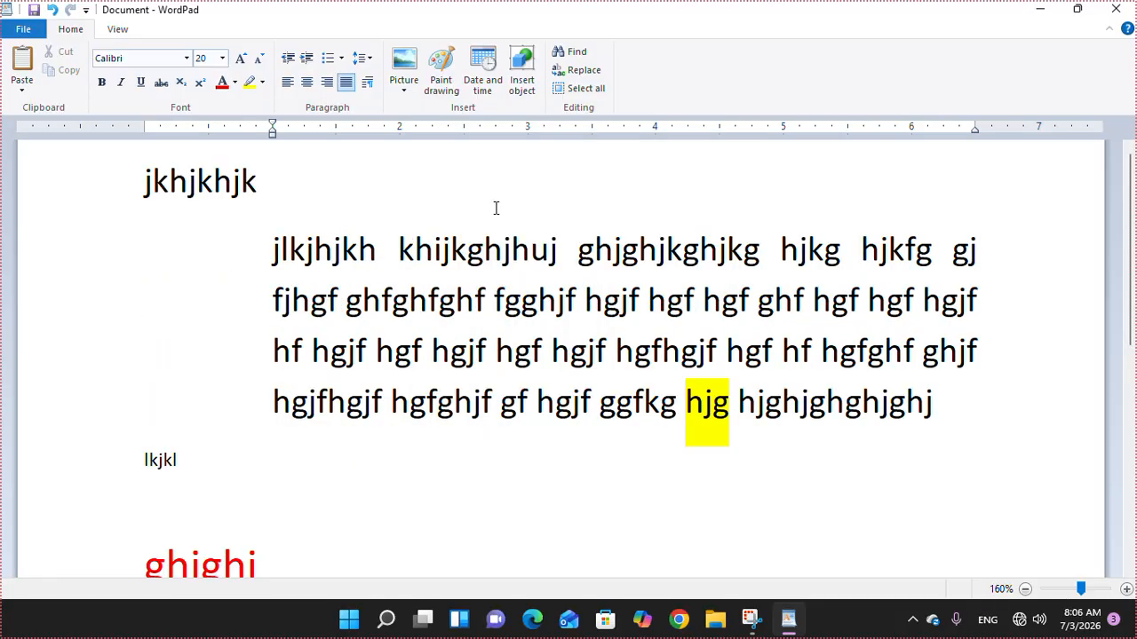
click(368, 82)
click(604, 207)
drag(603, 206, 549, 213)
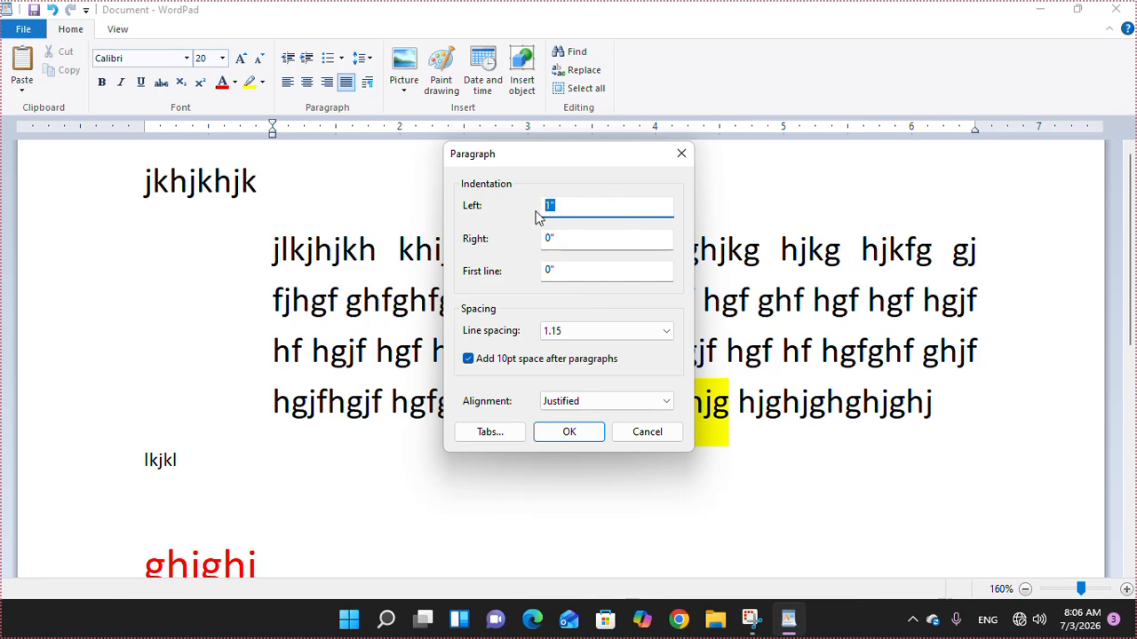
text(0)
key(Return)
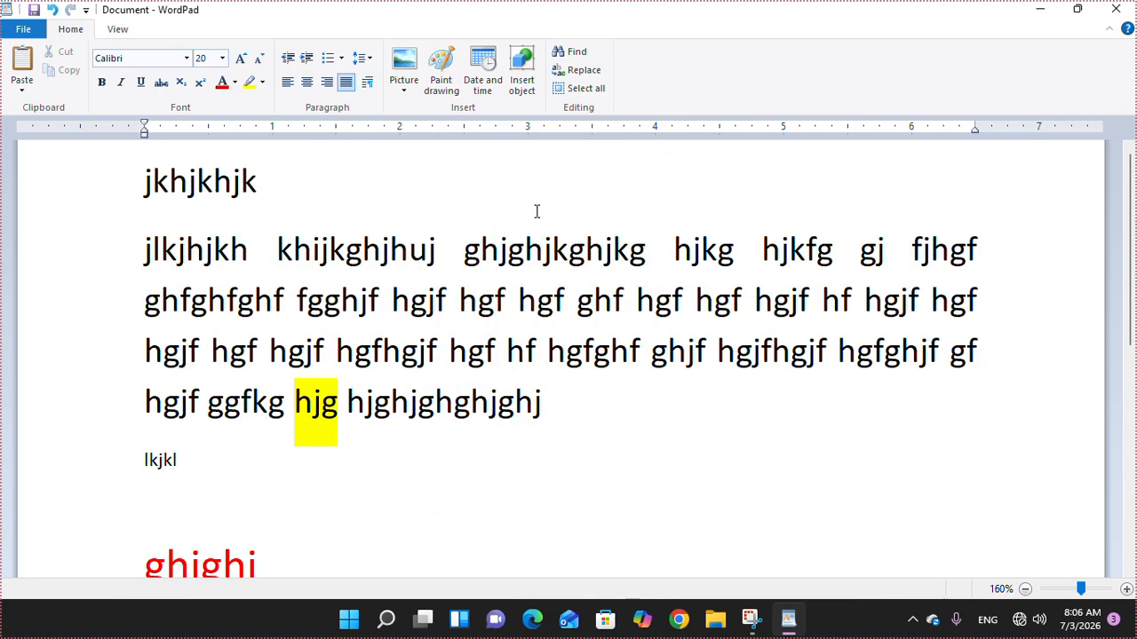
- Apply a 1-inch right indent to the paragraph, then set it back to 0
click(366, 81)
key(Tab)
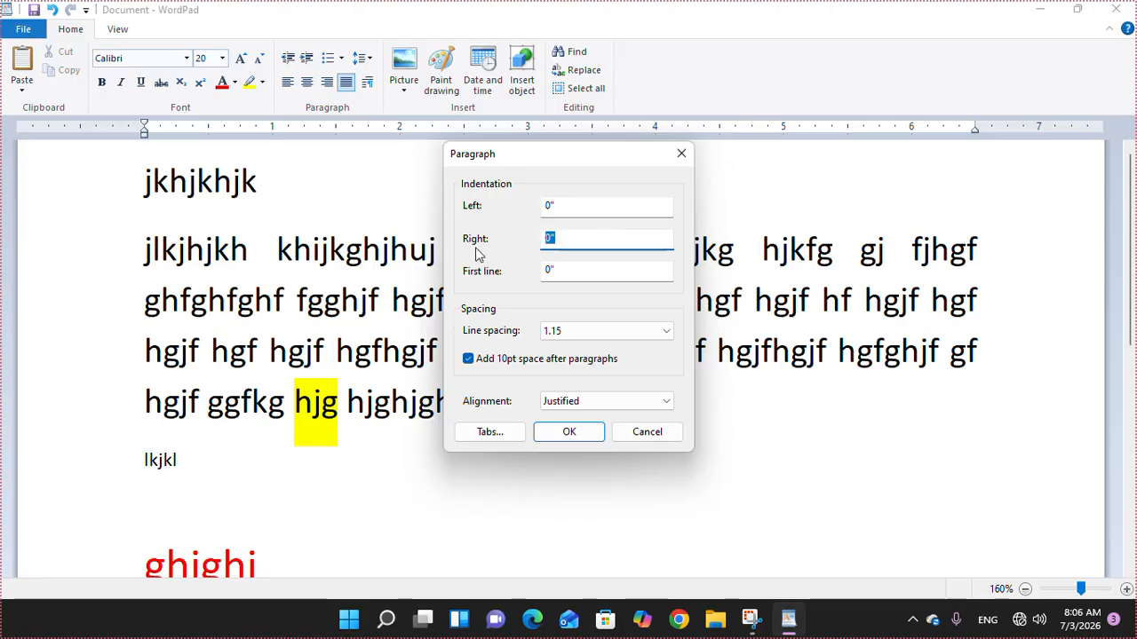
text(1)
key(Return)
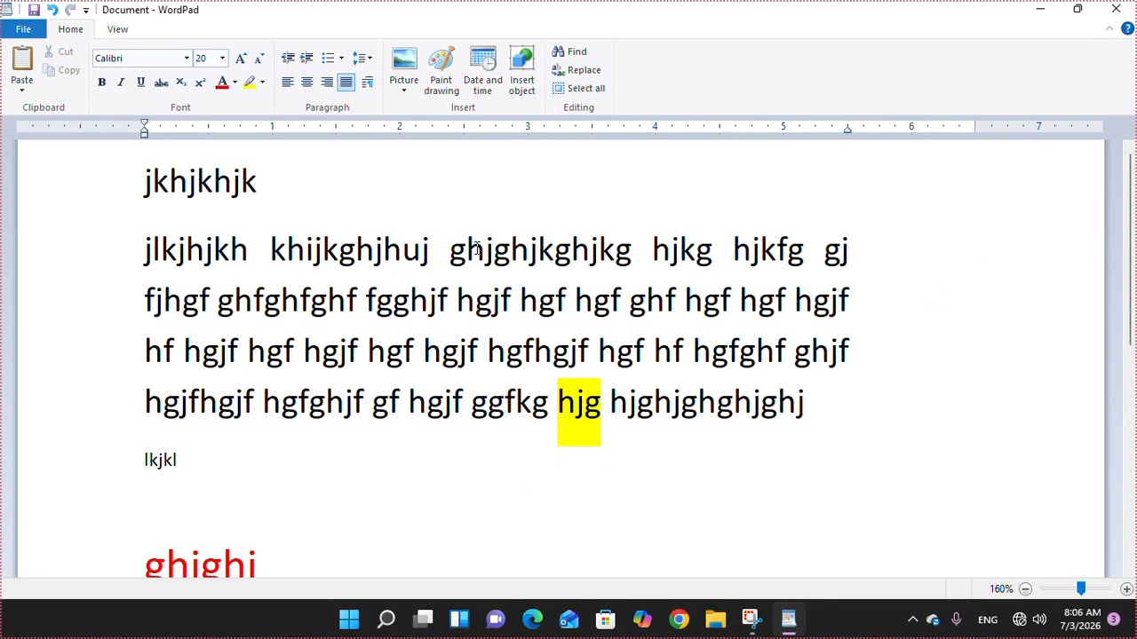
click(367, 82)
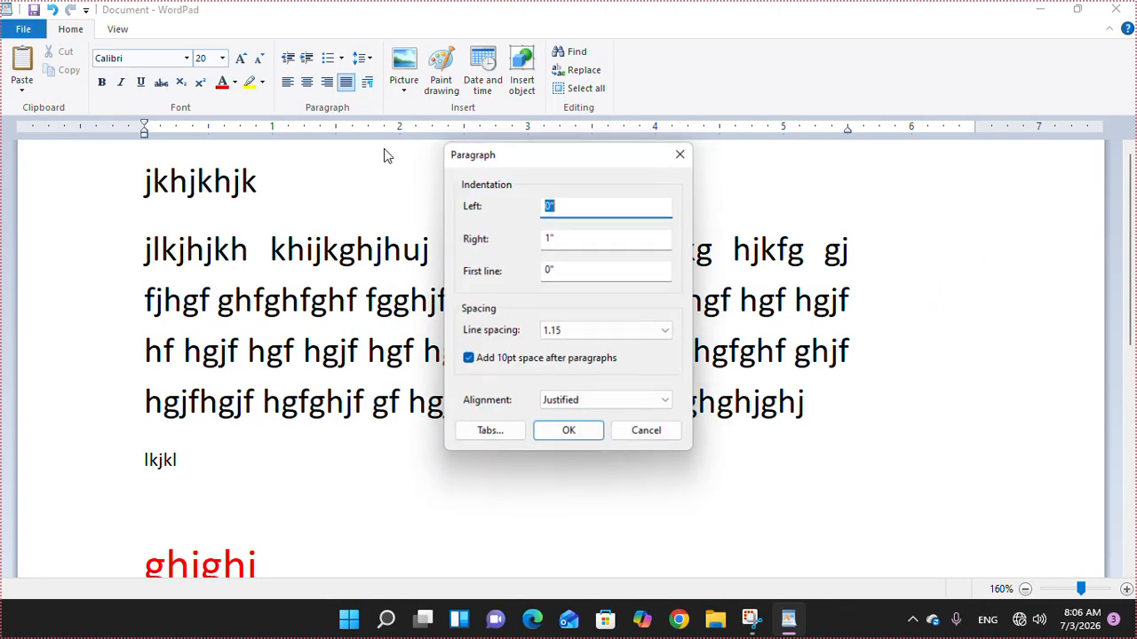
key(Tab)
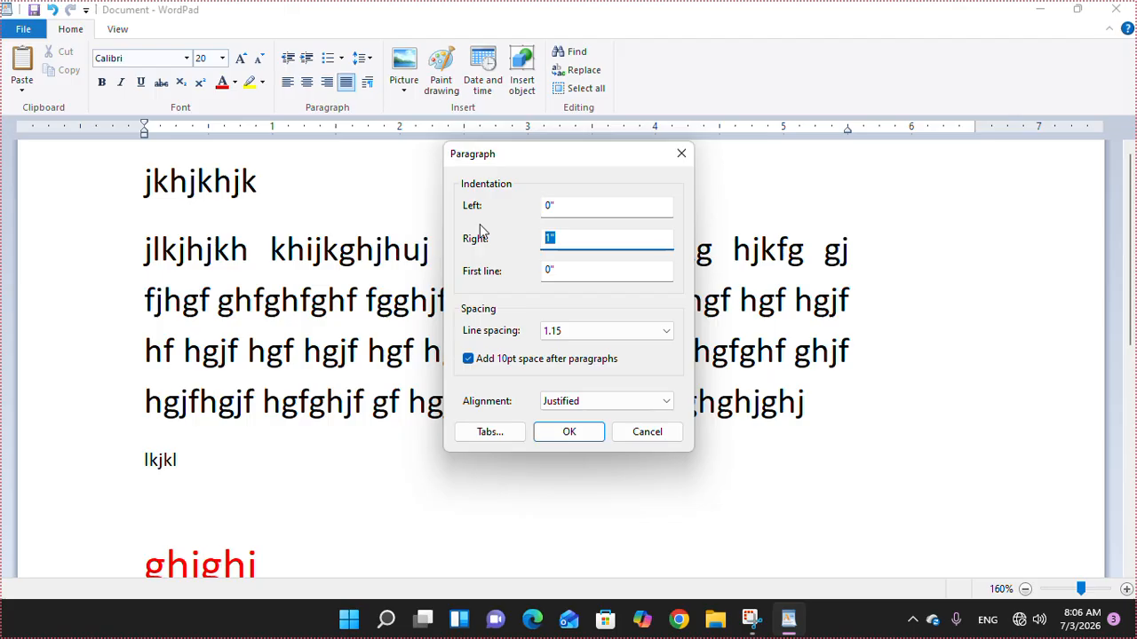
text(0)
key(Return)
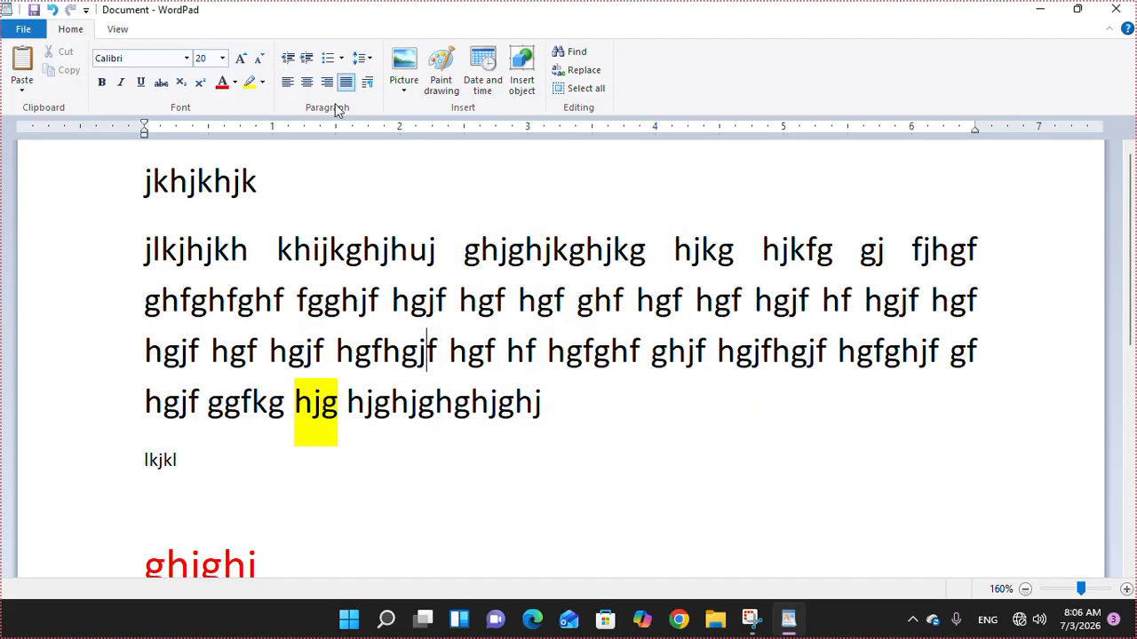
- Apply a 1-inch first-line indent, then set it back to 0
click(367, 82)
key(Tab)
key(Tab)
text(1)
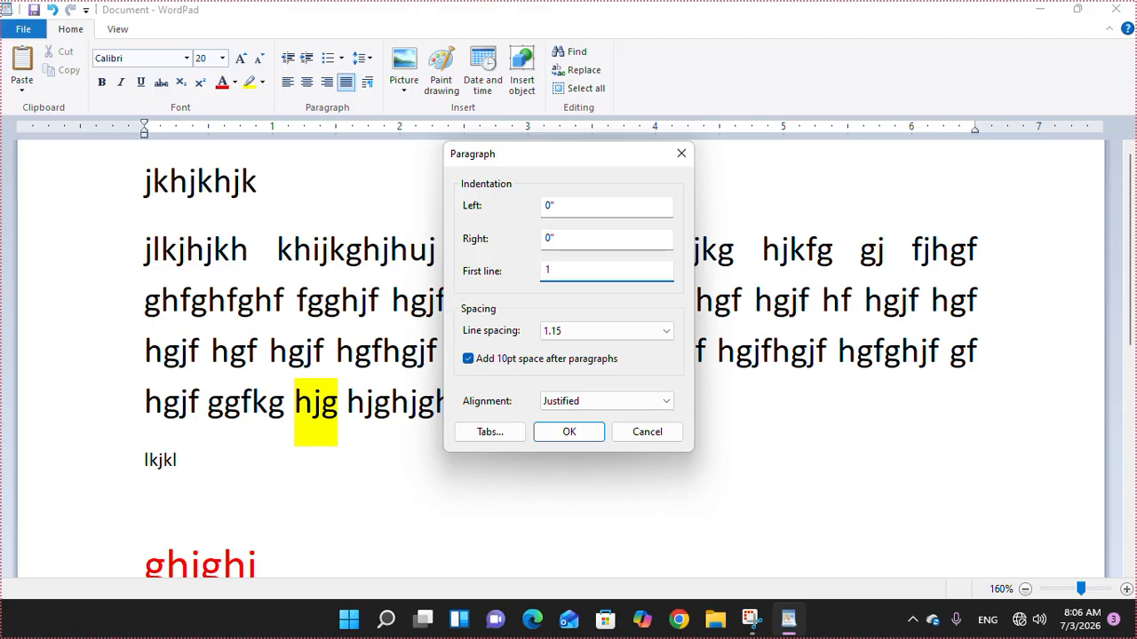
key(Return)
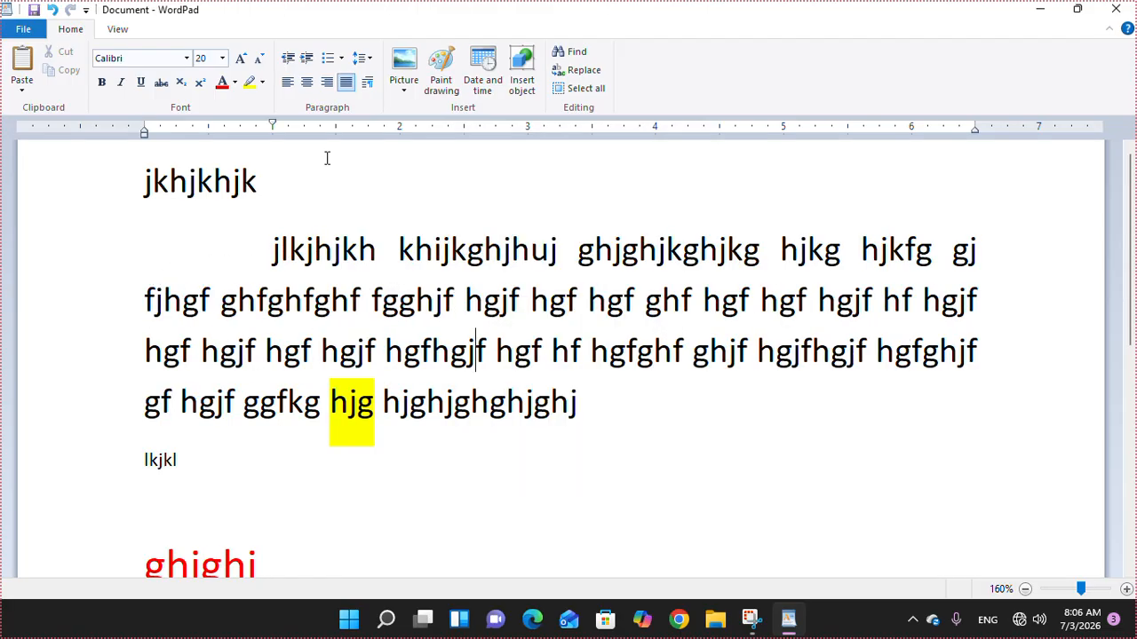
click(367, 82)
key(Tab)
key(Tab)
text(0)
key(Return)
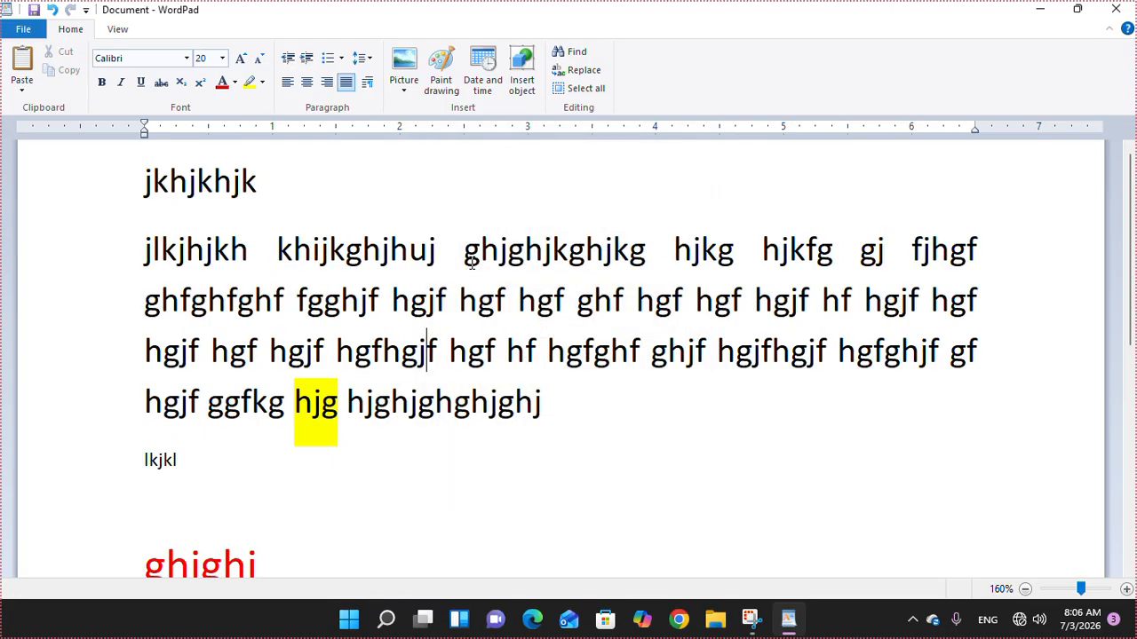
- Insert picture 0000 from D:\001 Image GCC on the empty line below the list
scroll(530, 475, down, 5)
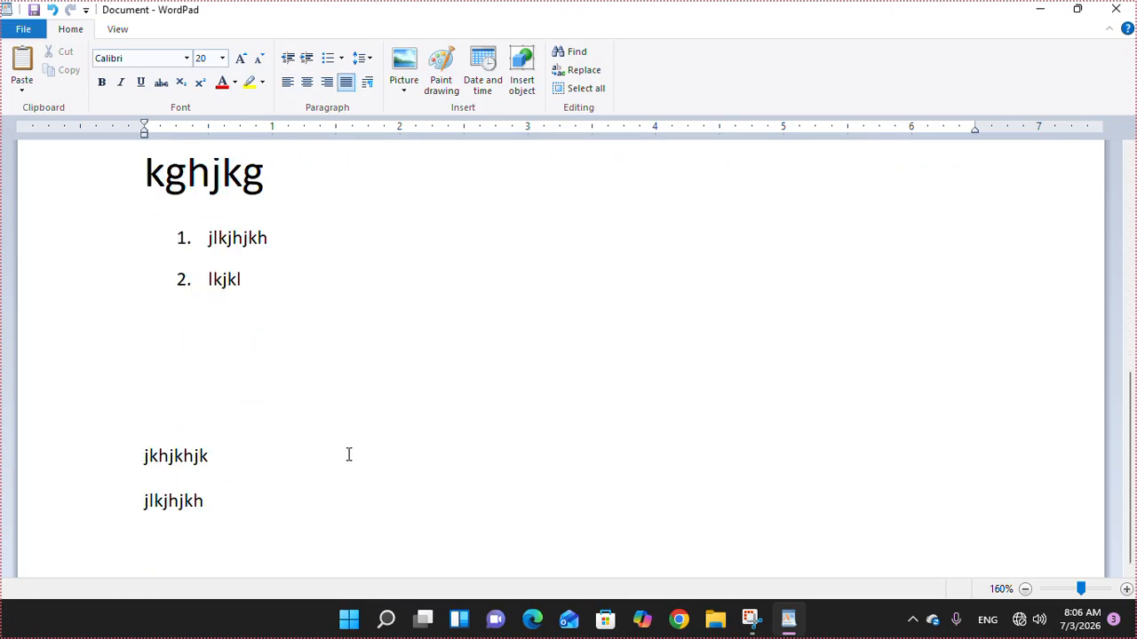
click(259, 322)
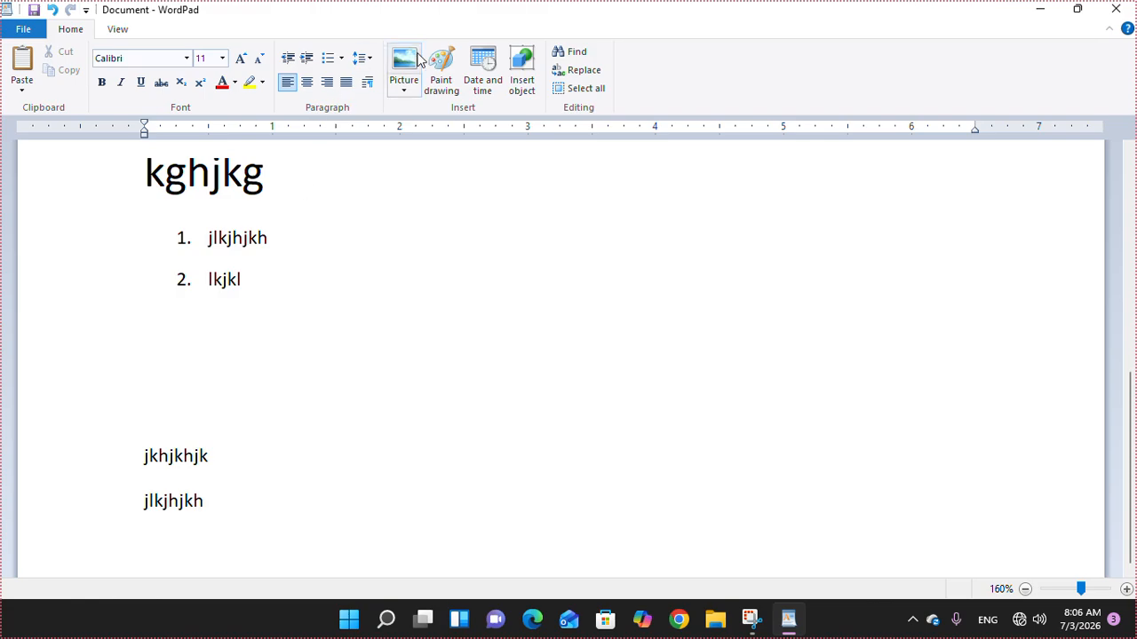
click(404, 69)
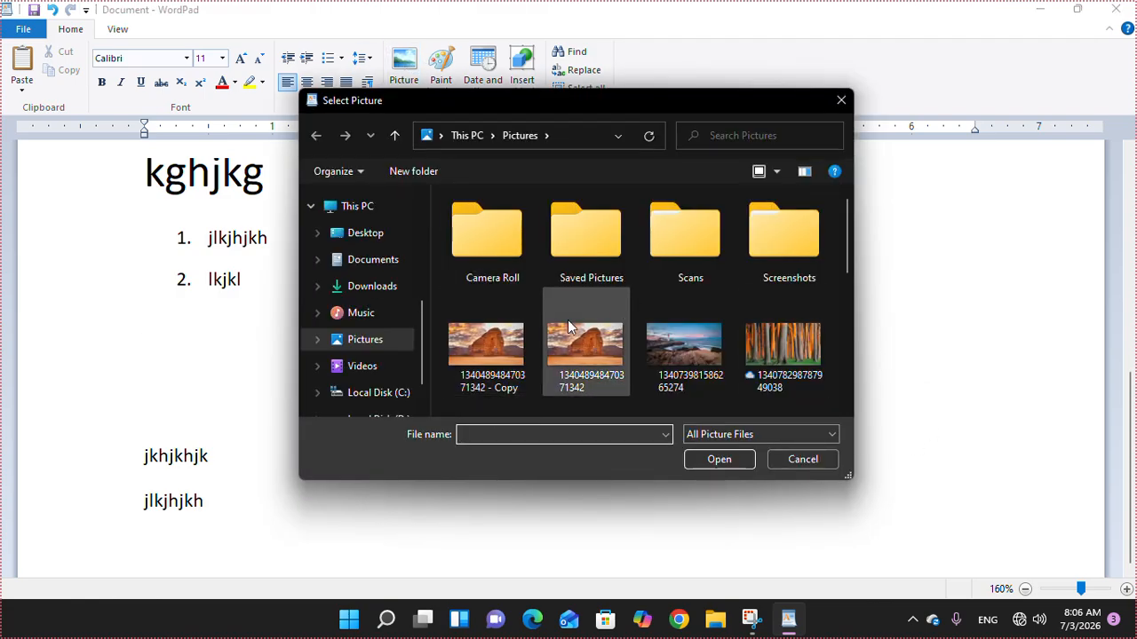
scroll(339, 356, down, 2)
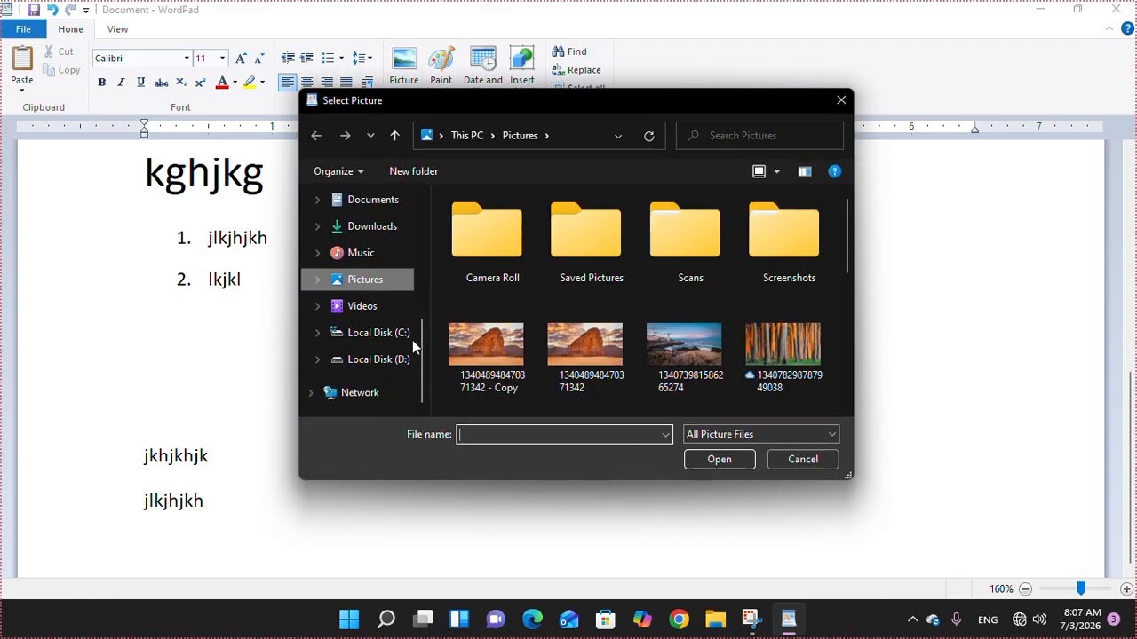
click(373, 362)
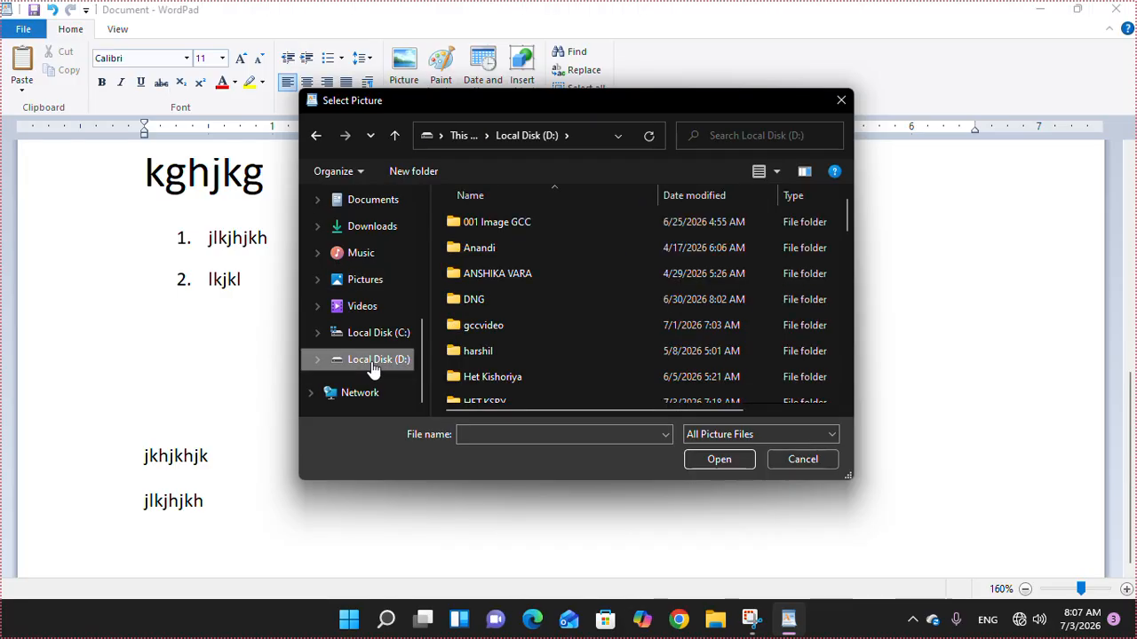
click(473, 221)
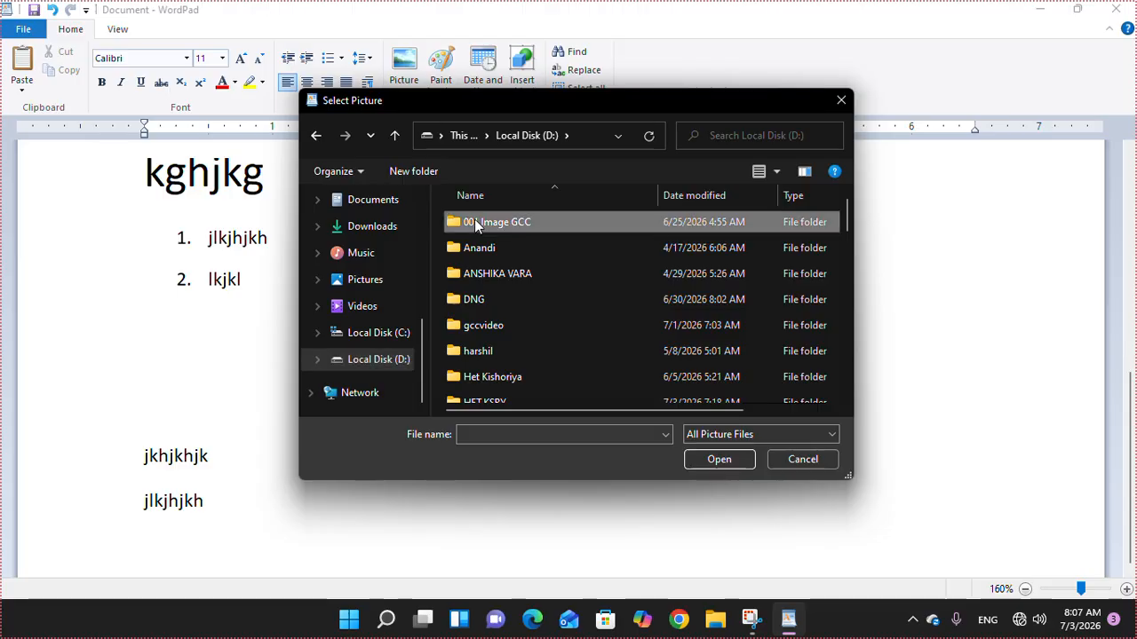
click(700, 458)
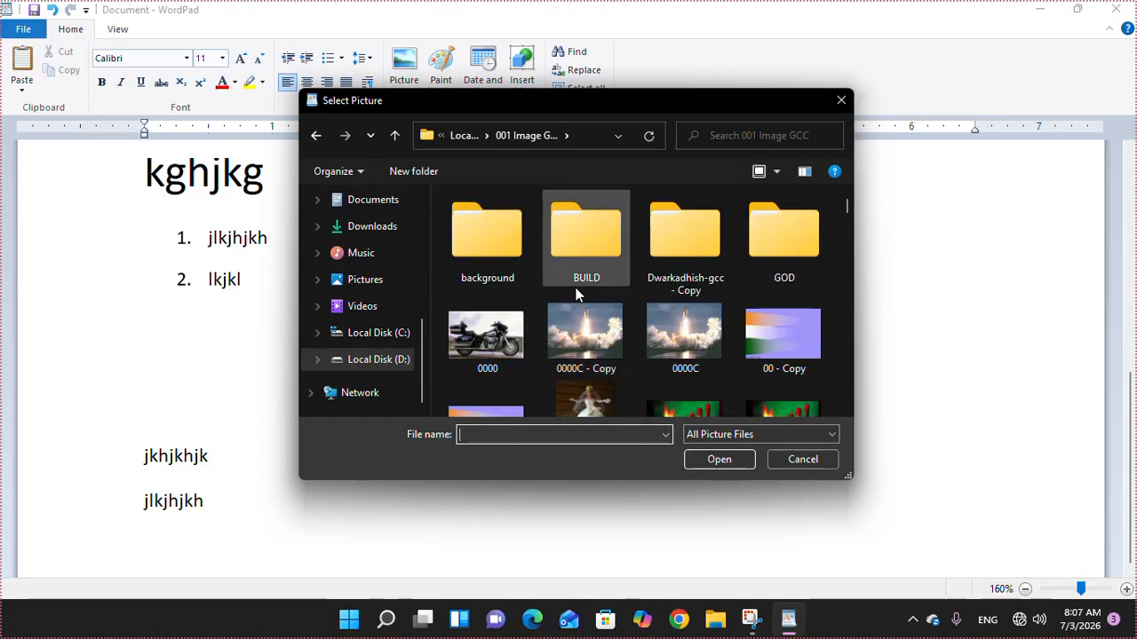
scroll(573, 337, down, 5)
scroll(578, 352, up, 2)
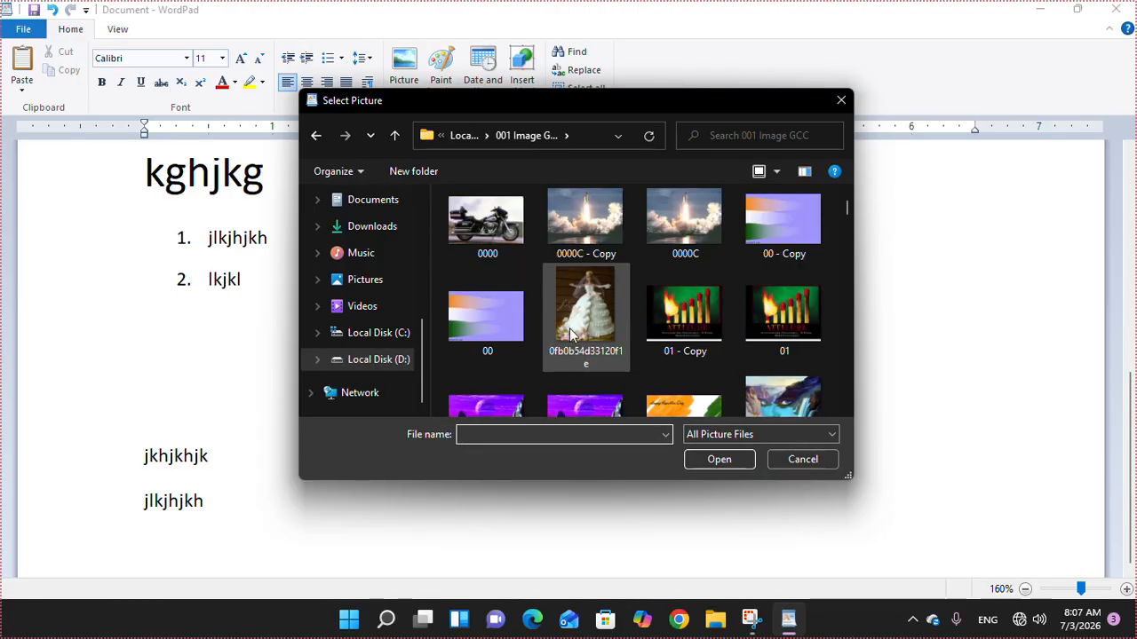
click(501, 232)
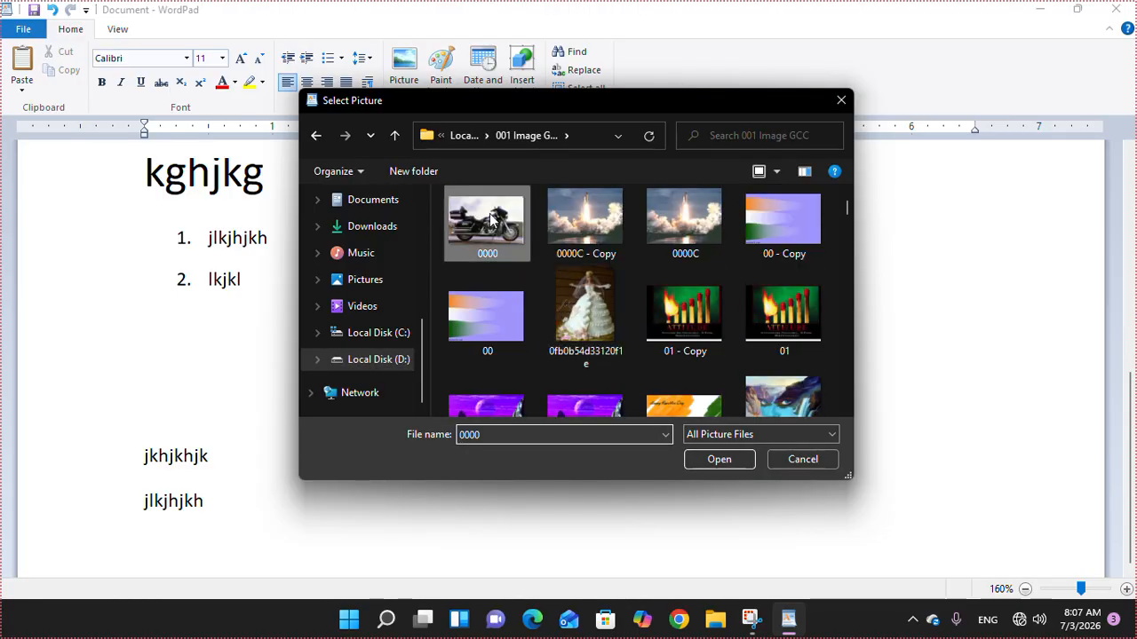
click(713, 459)
click(515, 341)
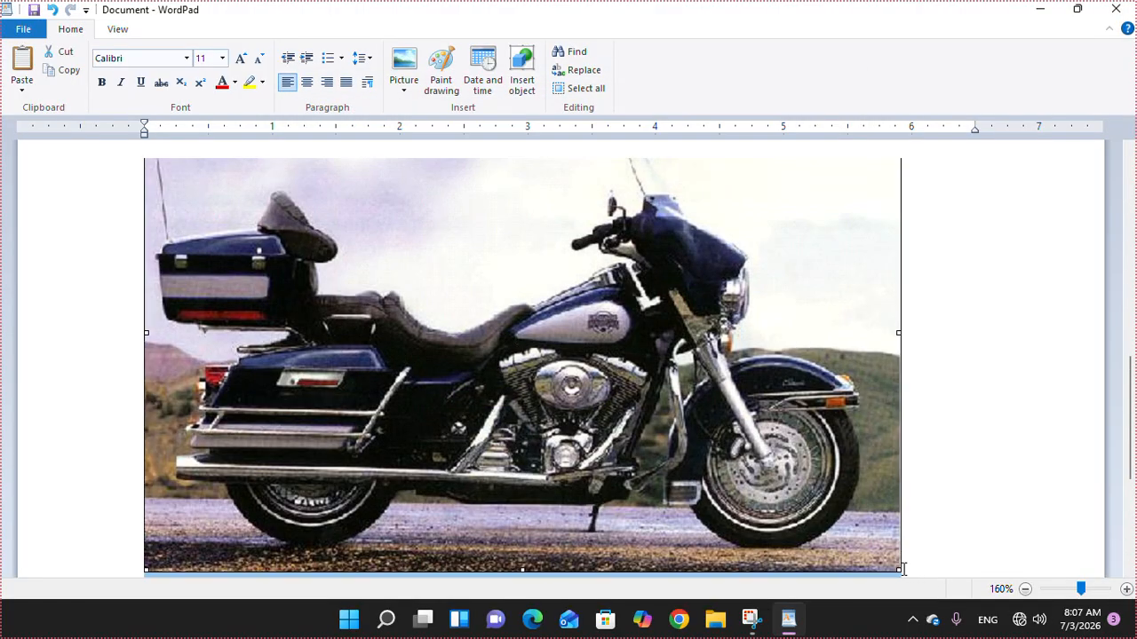
- Drag the motorcycle photo's corner and side handles inward to make it a small thumbnail
drag(899, 570, 513, 271)
scroll(542, 340, up, 5)
scroll(540, 383, down, 3)
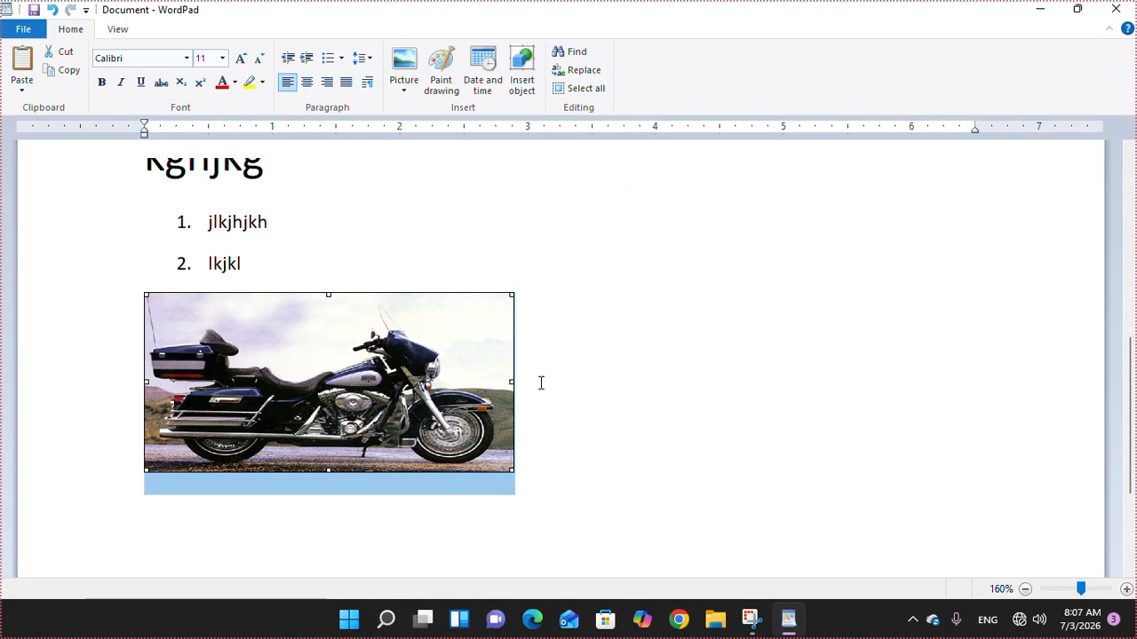
drag(513, 471, 480, 424)
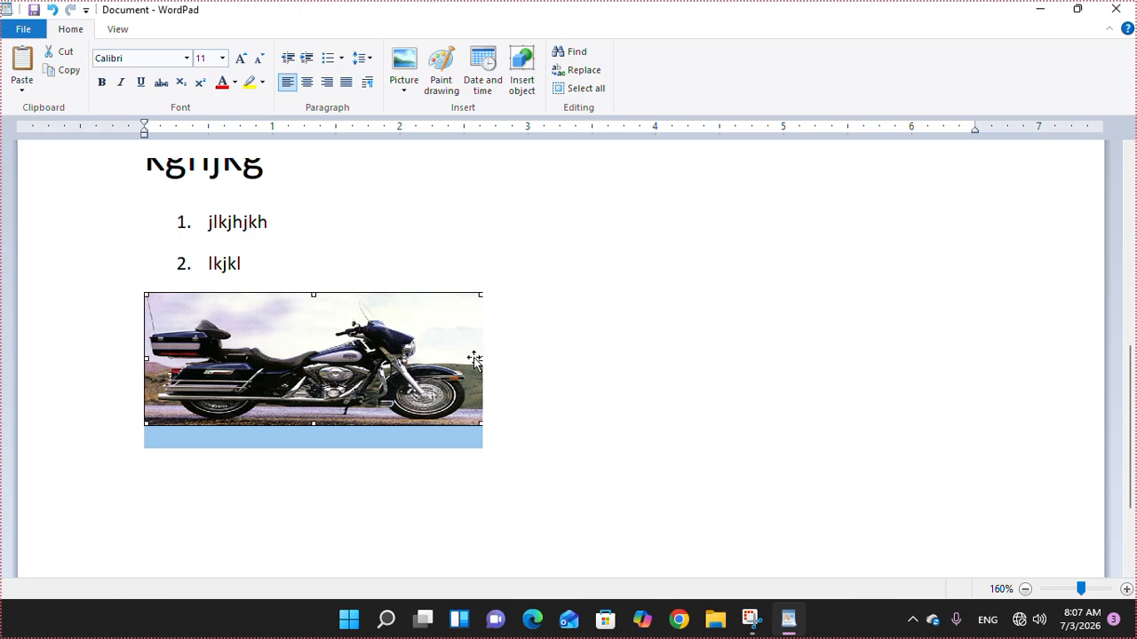
drag(480, 357, 359, 358)
click(268, 344)
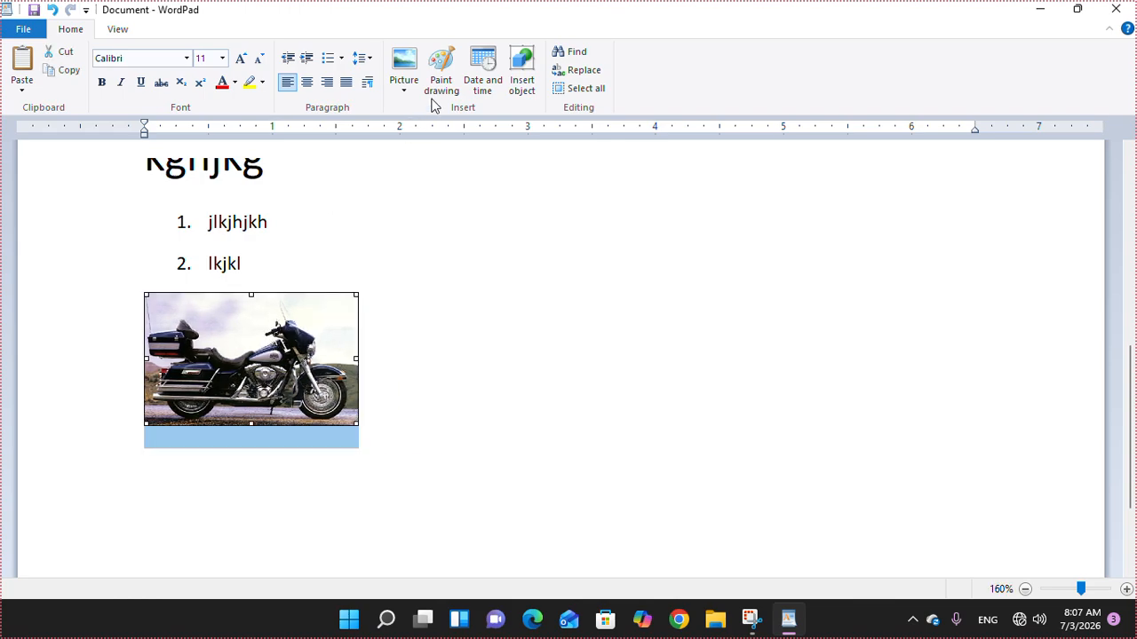
click(309, 499)
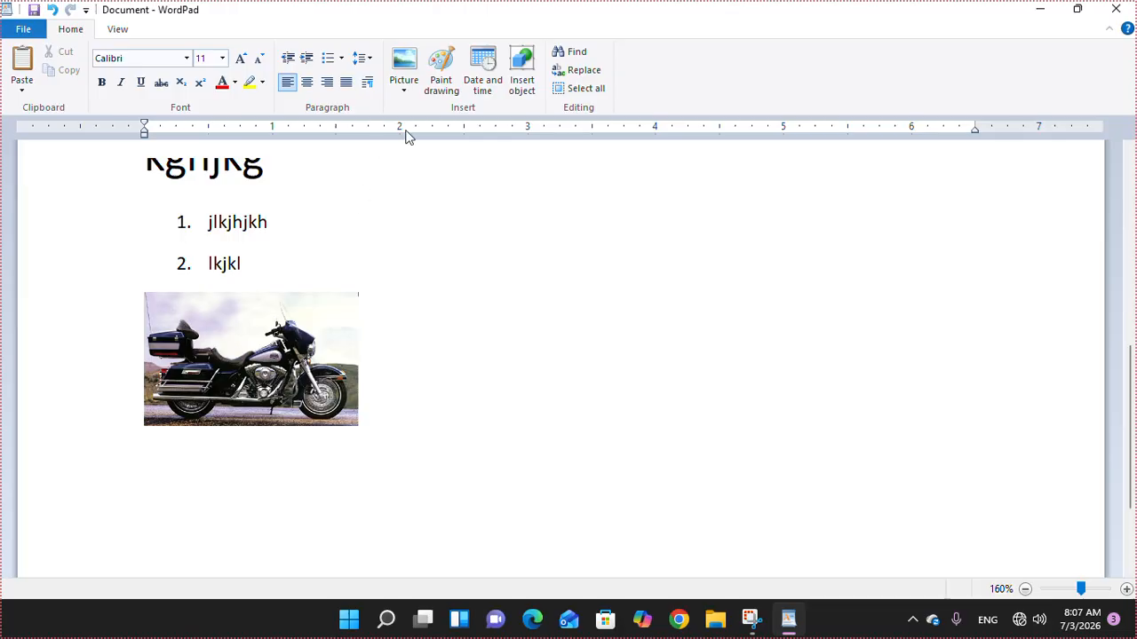
click(448, 75)
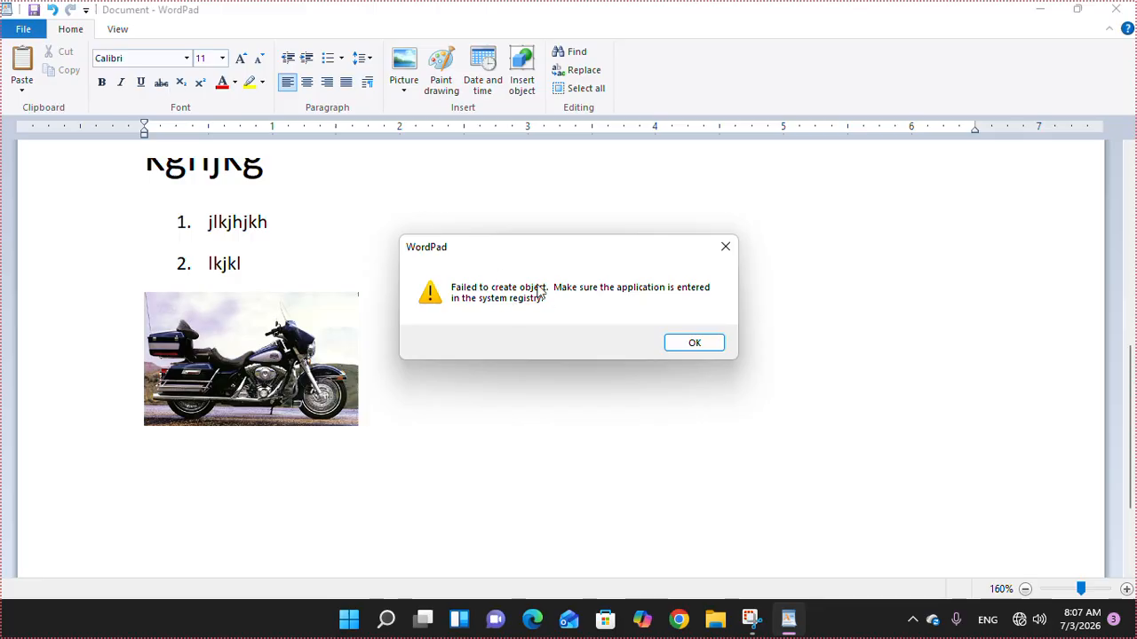
click(719, 346)
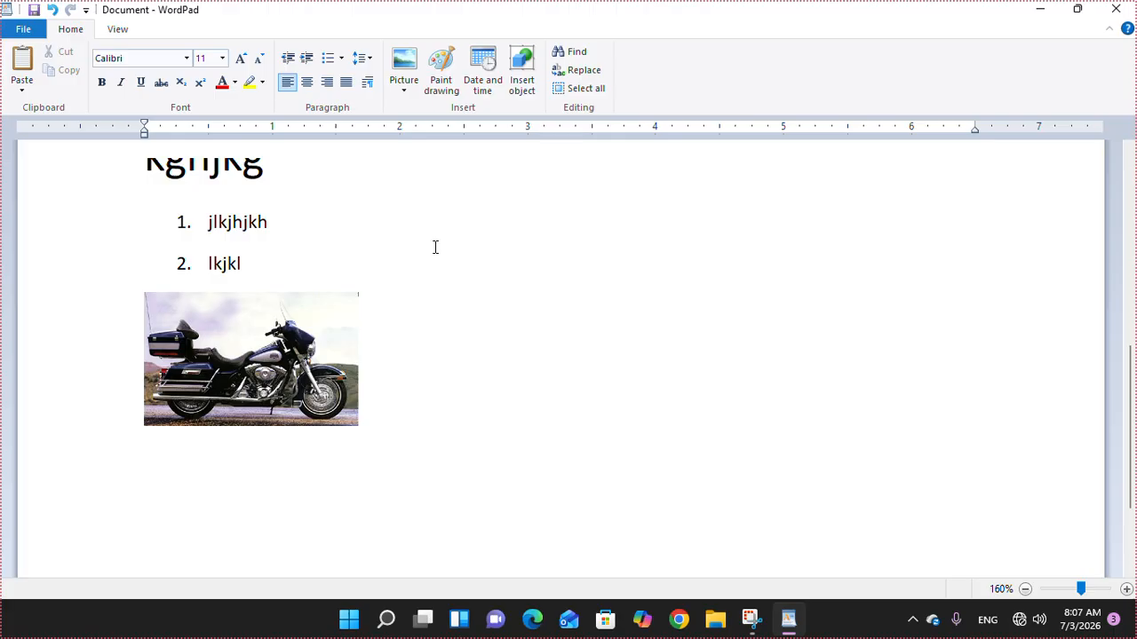
- Insert the date 'Friday, 3 July, 2026' below the picture and add a blank line
click(485, 85)
click(493, 296)
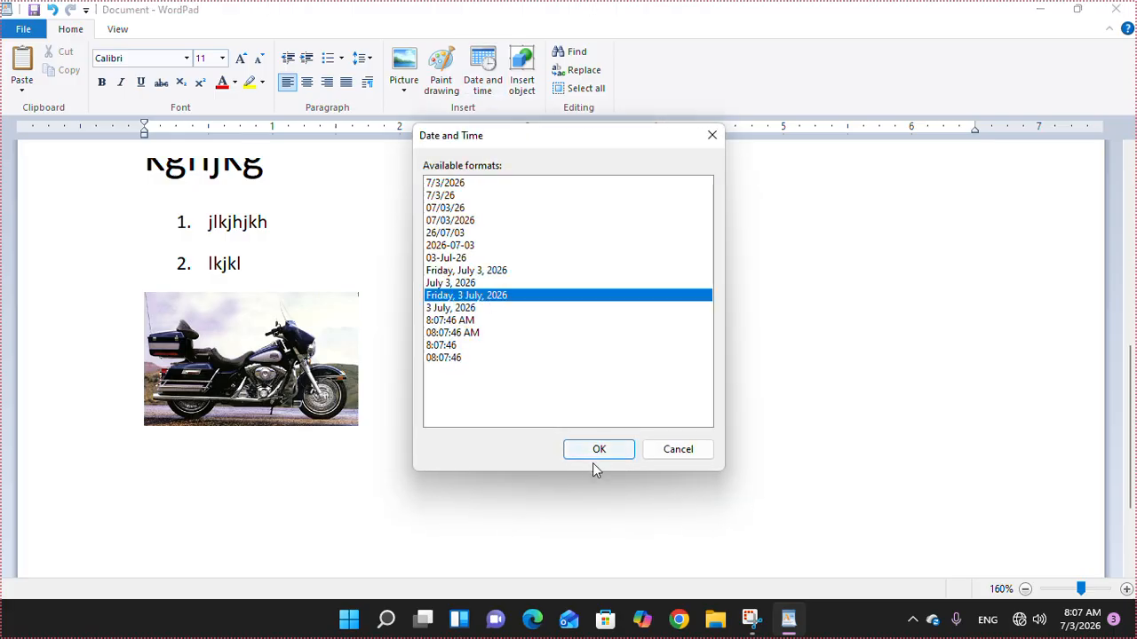
click(614, 451)
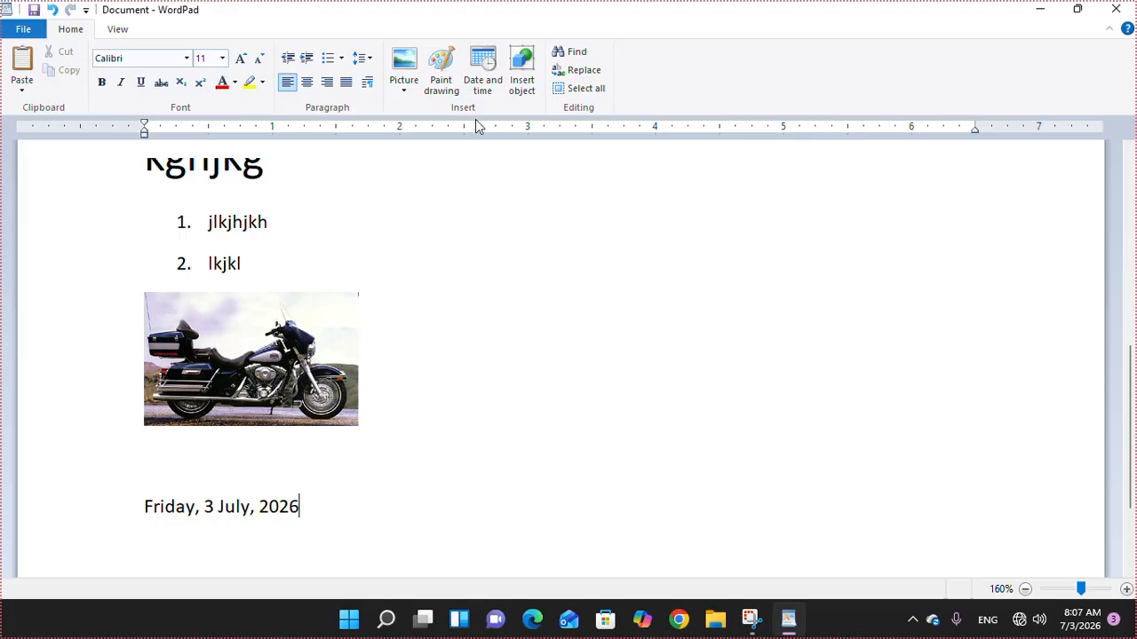
key(Return)
key(Return)
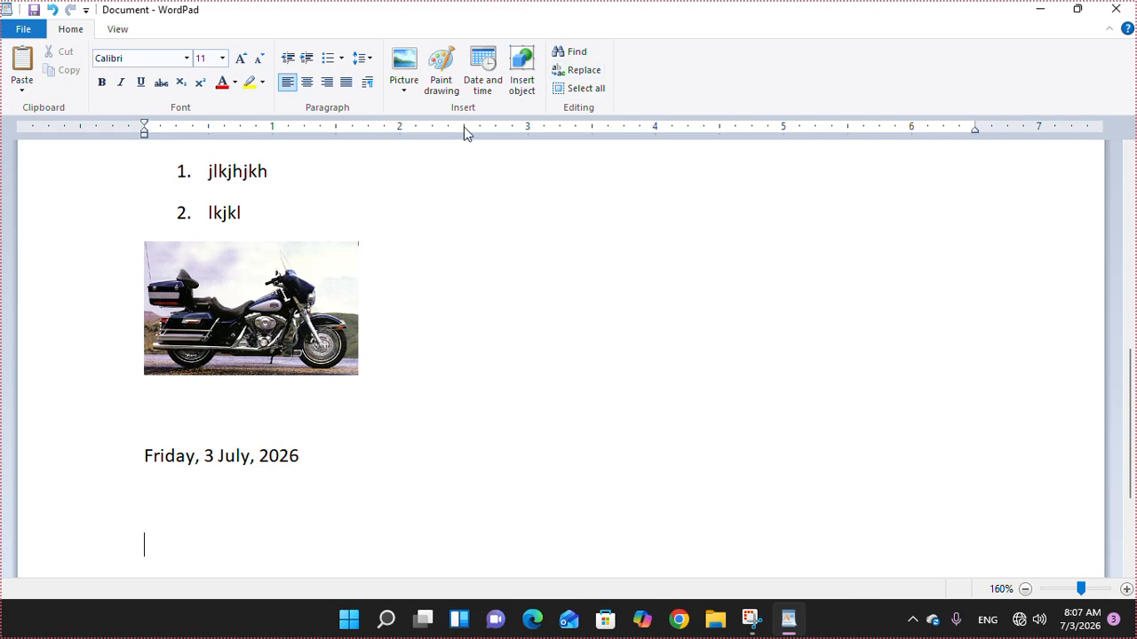
- Insert the date 'Friday, July 3, 2026' on the next line and start a new line
click(484, 87)
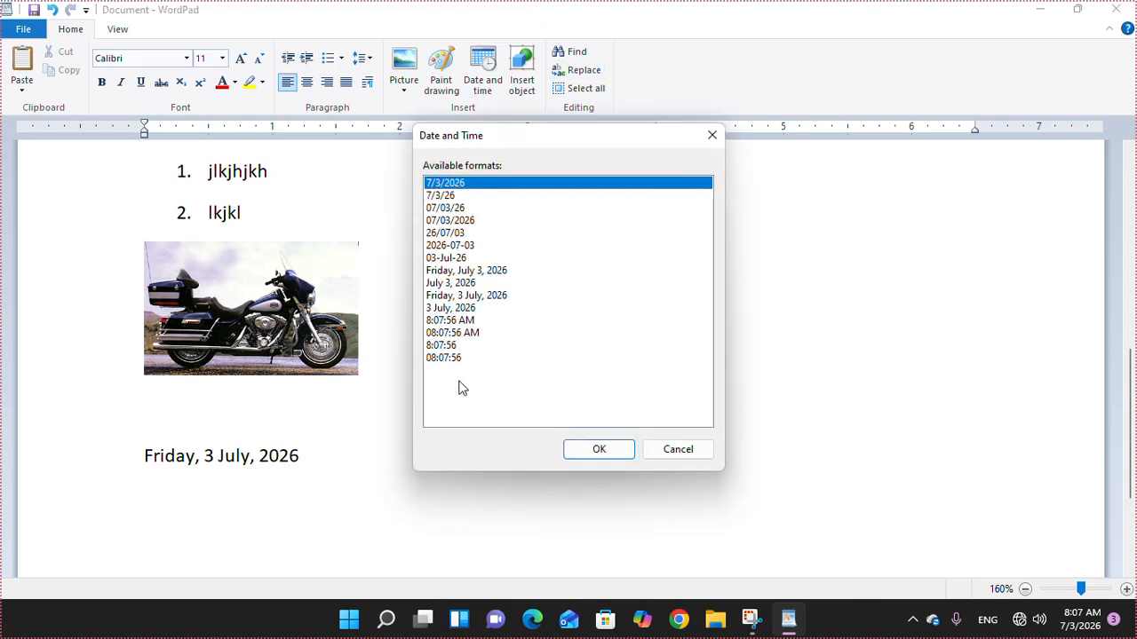
click(463, 198)
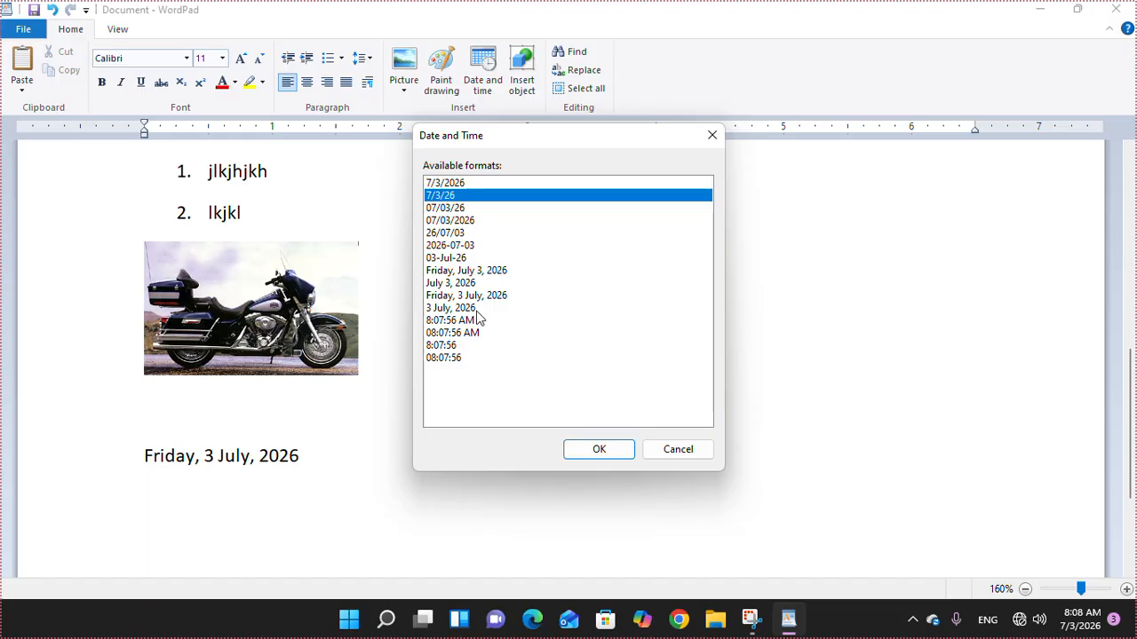
click(477, 309)
click(467, 272)
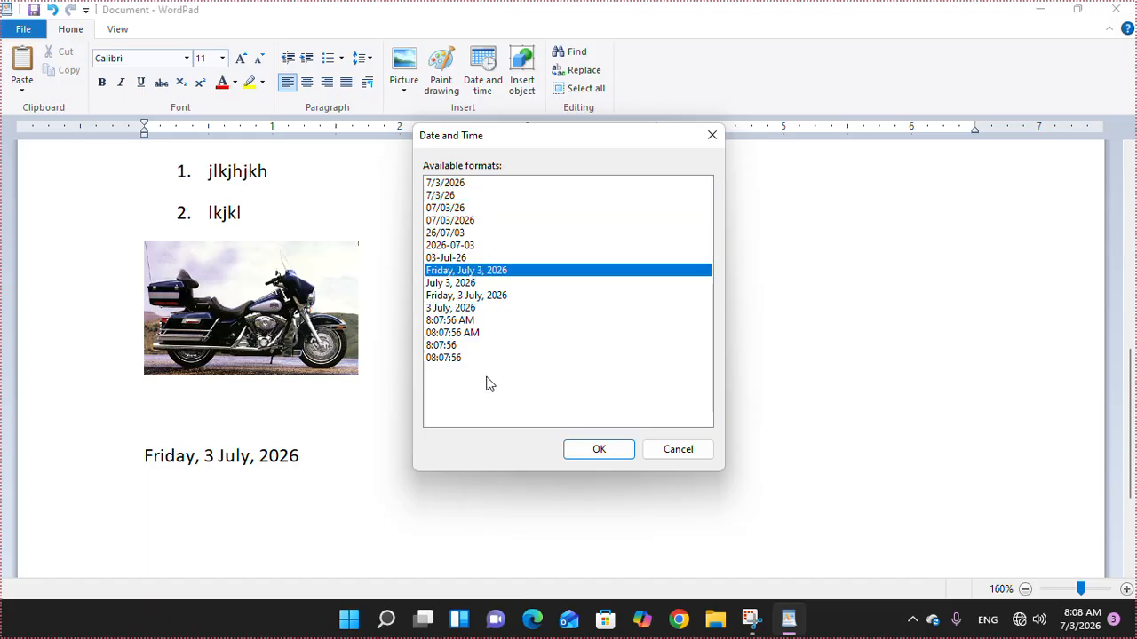
click(599, 449)
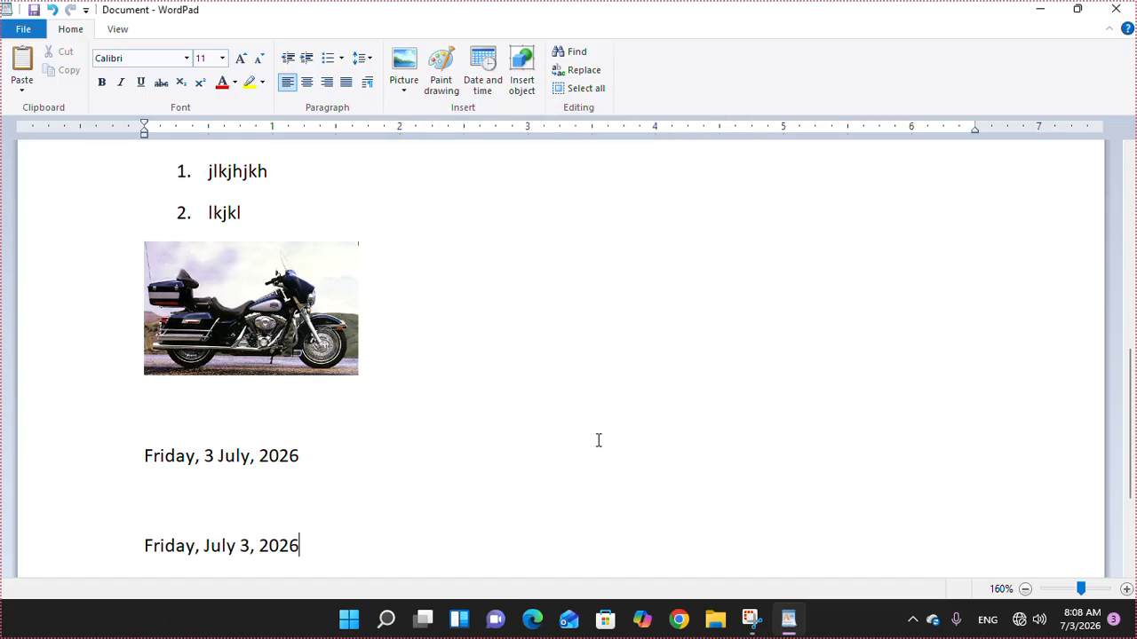
key(Return)
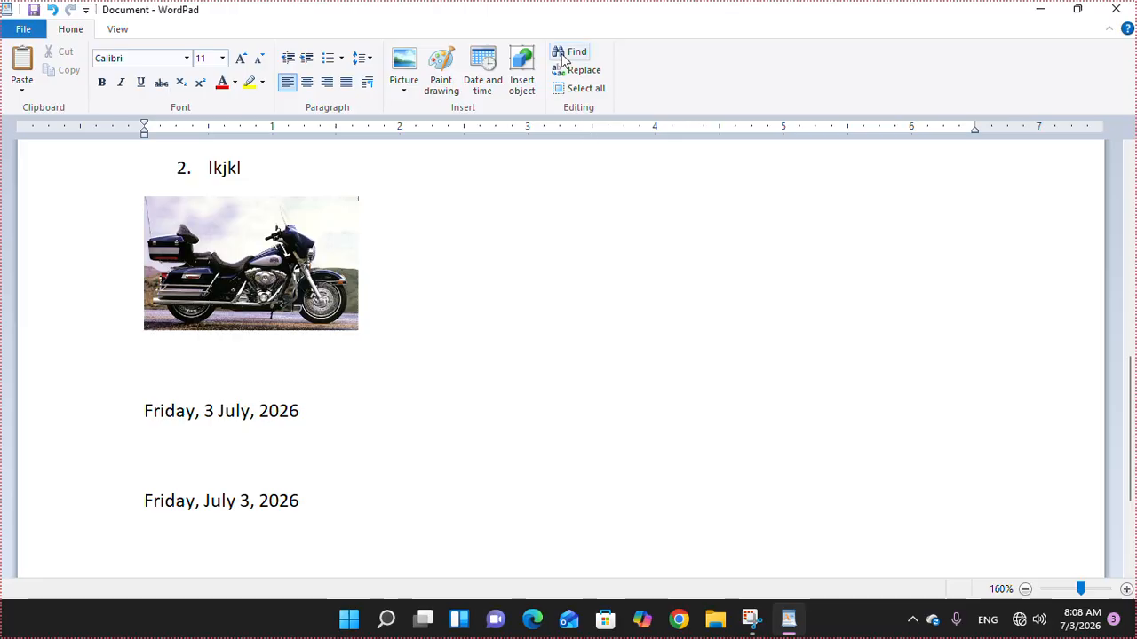
- Return to the top of the document and restore WordPad to a resized, non-maximized window
key(ctrl+Home)
click(138, 187)
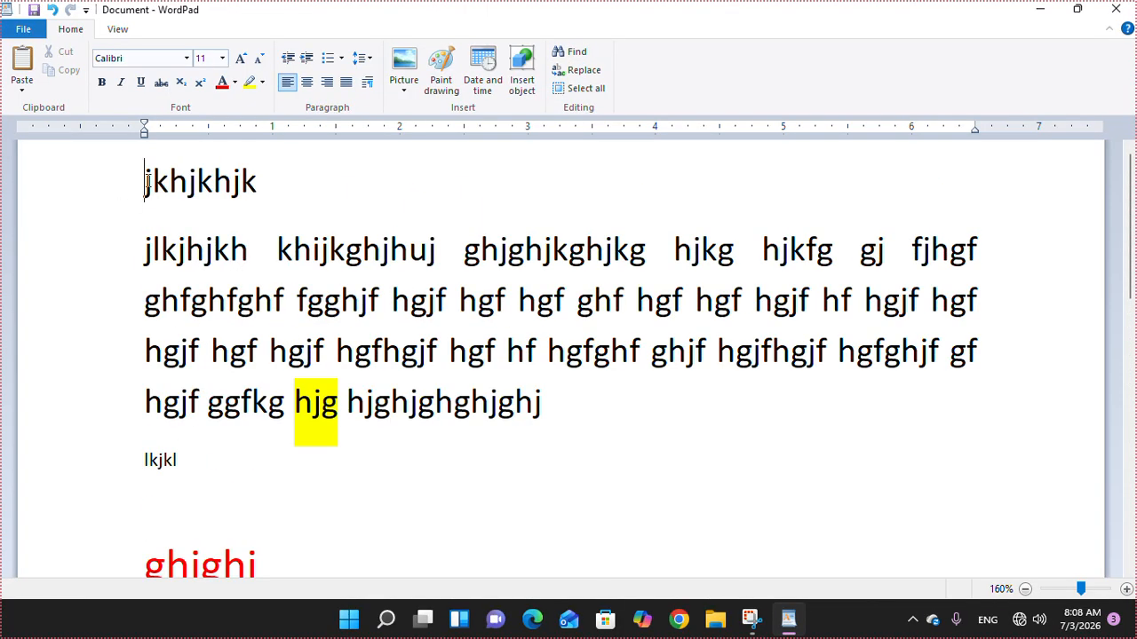
click(575, 55)
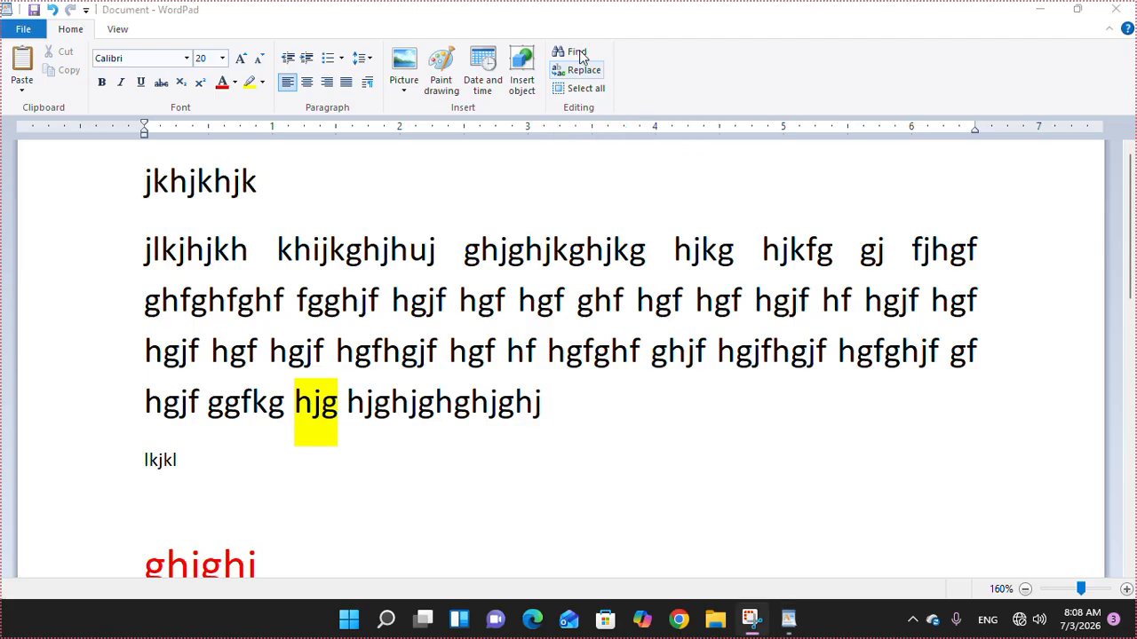
double_click(846, 18)
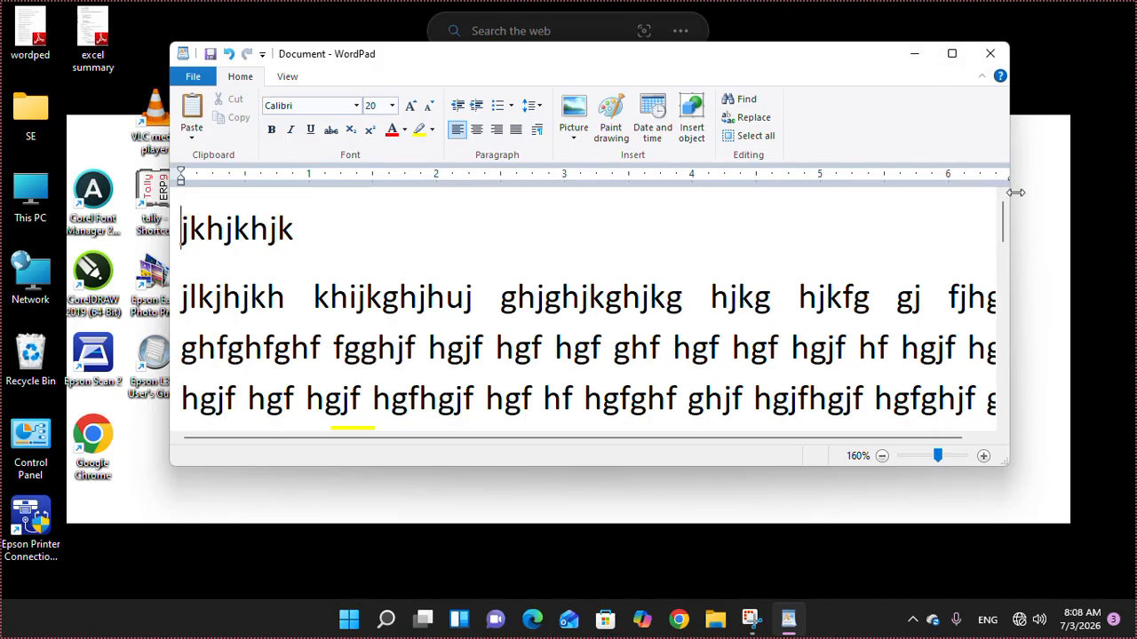
drag(1009, 462, 1068, 622)
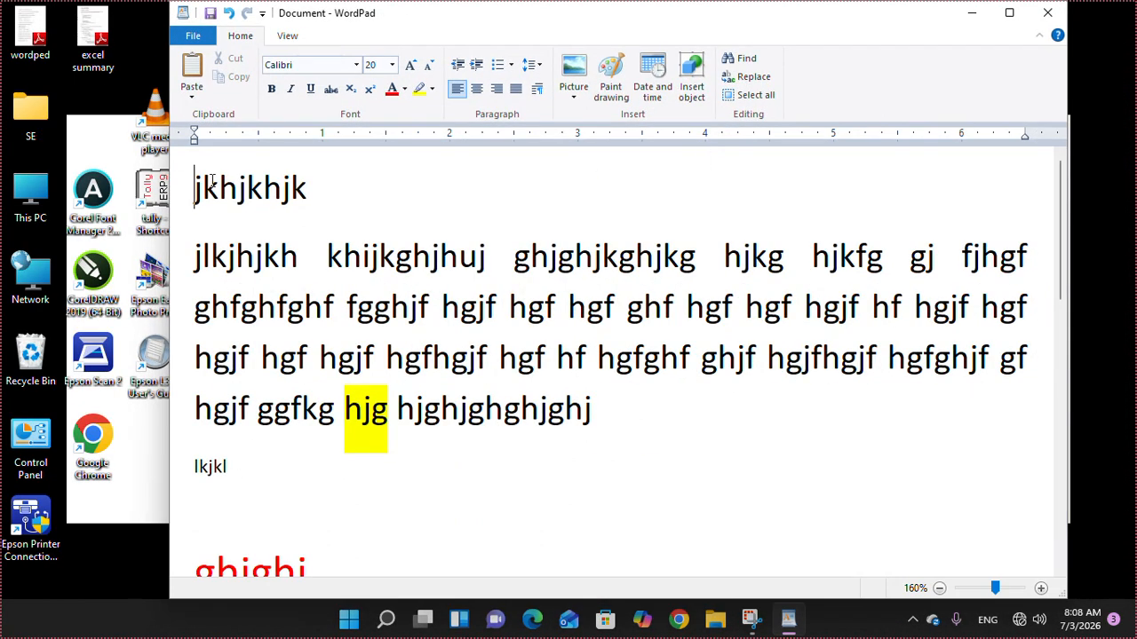
- Find the letter 'j' from the document start, stepping through five matches
drag(191, 188, 390, 224)
click(320, 204)
click(197, 184)
click(749, 59)
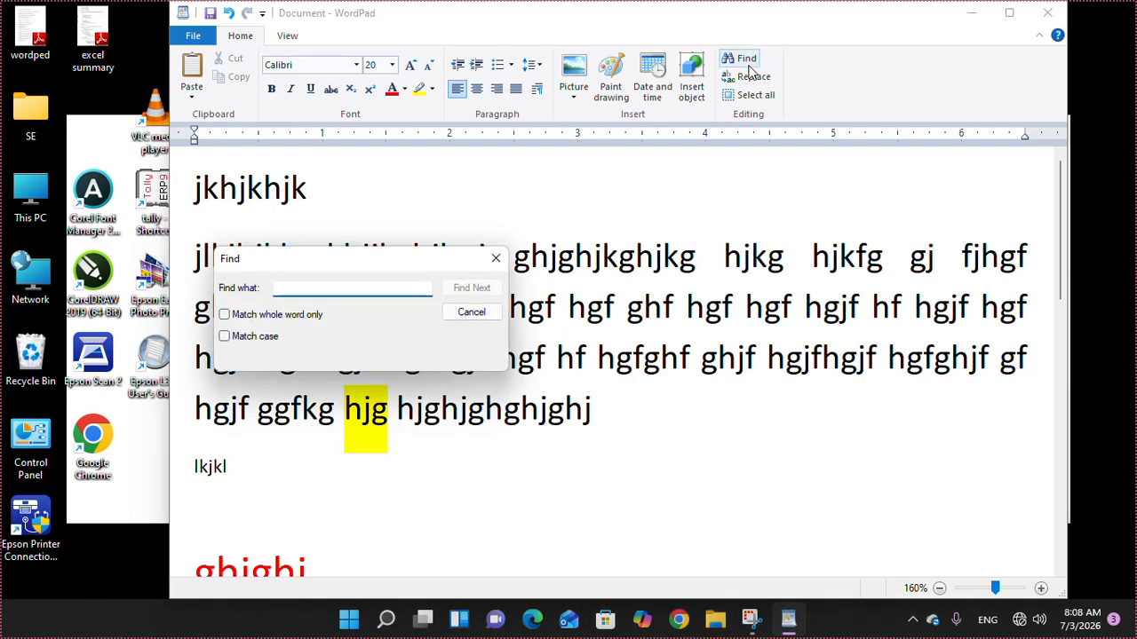
text(j)
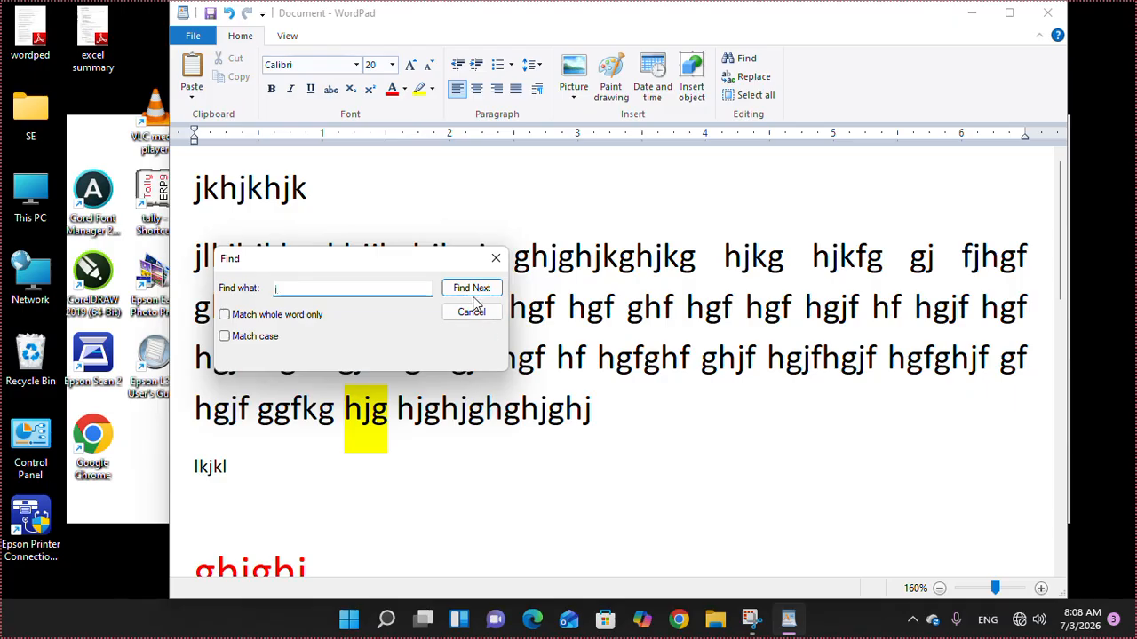
click(471, 288)
click(472, 289)
click(472, 289)
click(472, 288)
click(471, 289)
click(471, 289)
click(472, 289)
click(472, 289)
click(477, 320)
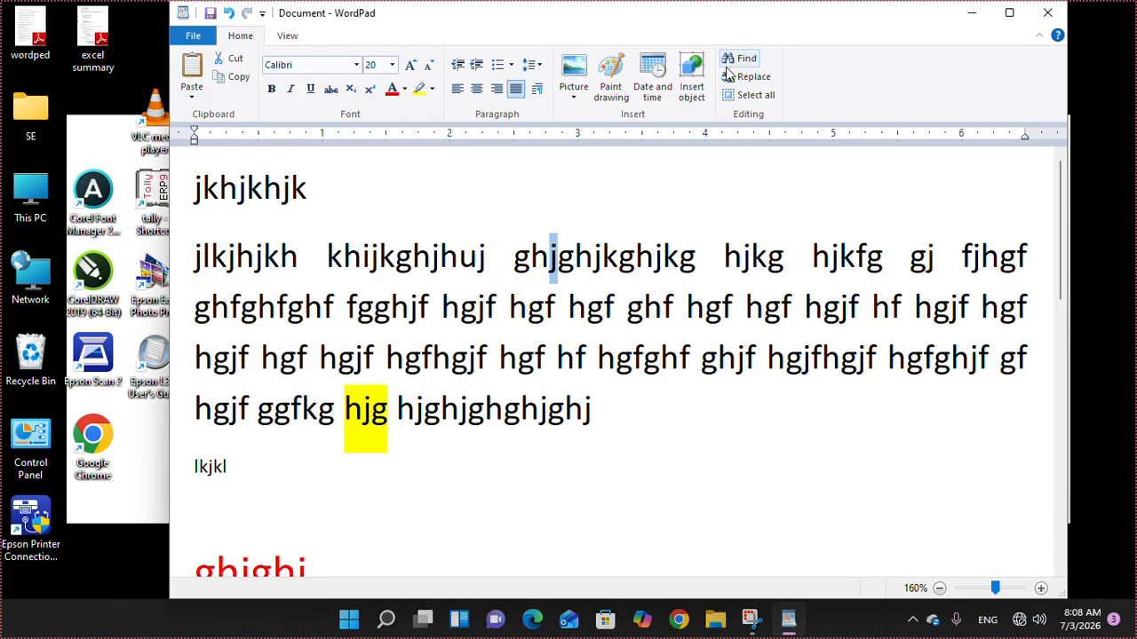
- Find the letter 'h' through six matches, ending in the Replace dialog
click(222, 227)
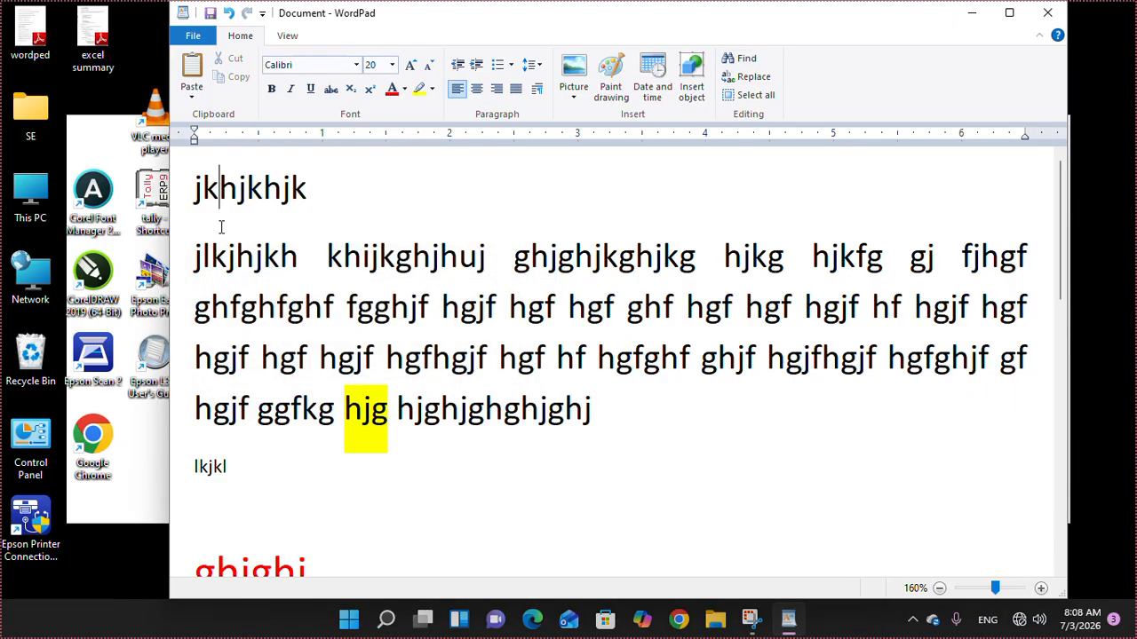
click(742, 62)
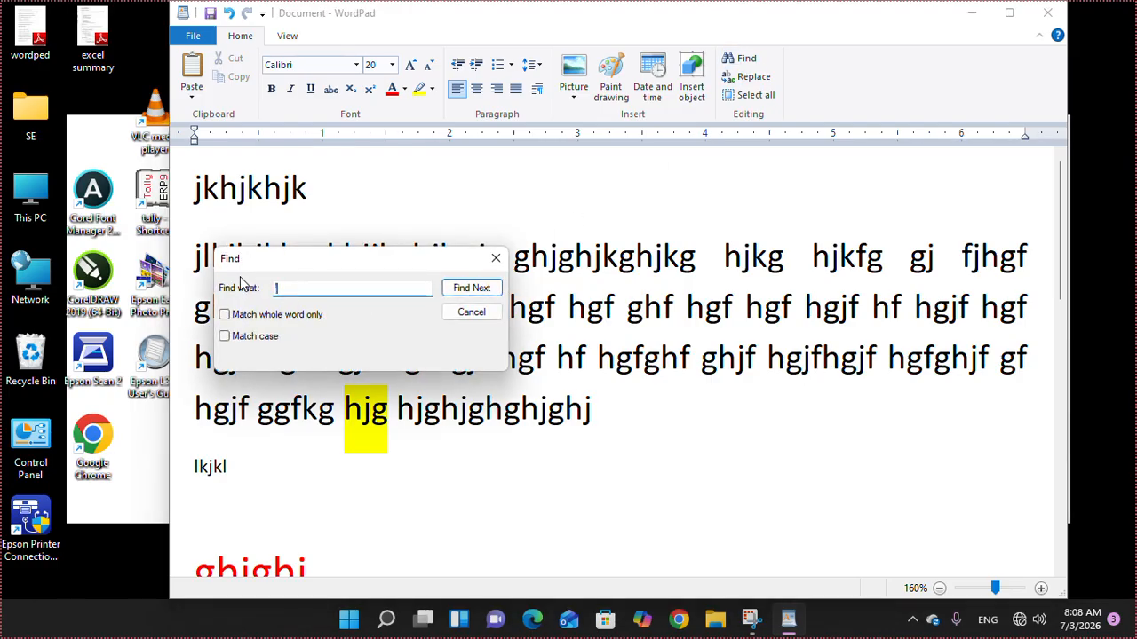
text(h)
click(470, 289)
click(466, 292)
click(467, 291)
click(467, 291)
click(466, 292)
click(466, 291)
click(467, 291)
click(466, 291)
click(466, 291)
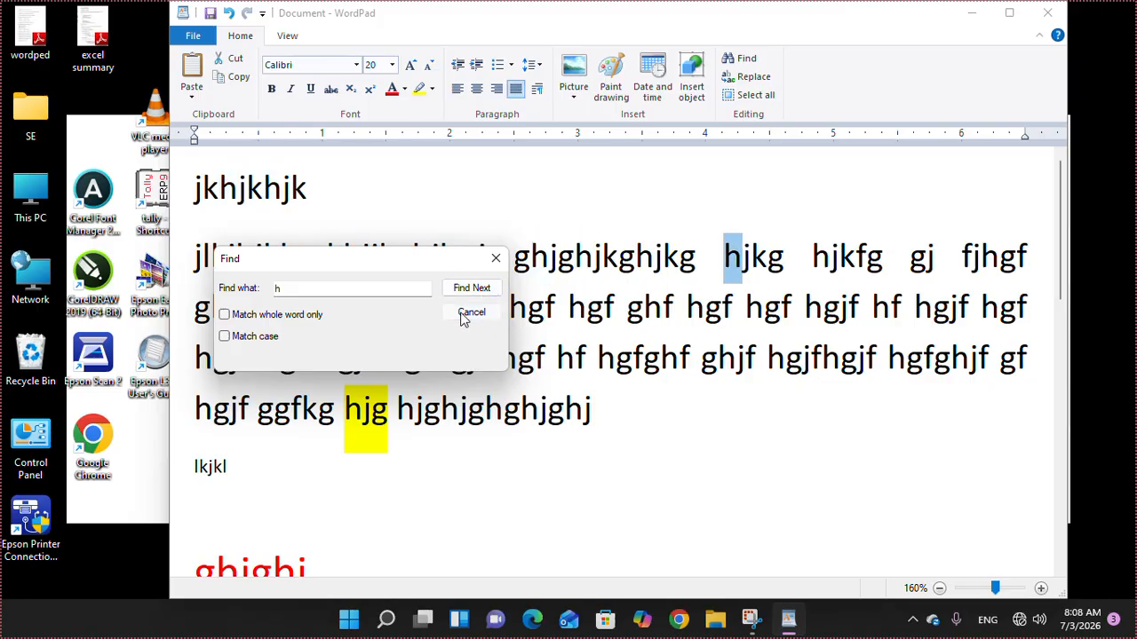
click(471, 313)
click(747, 76)
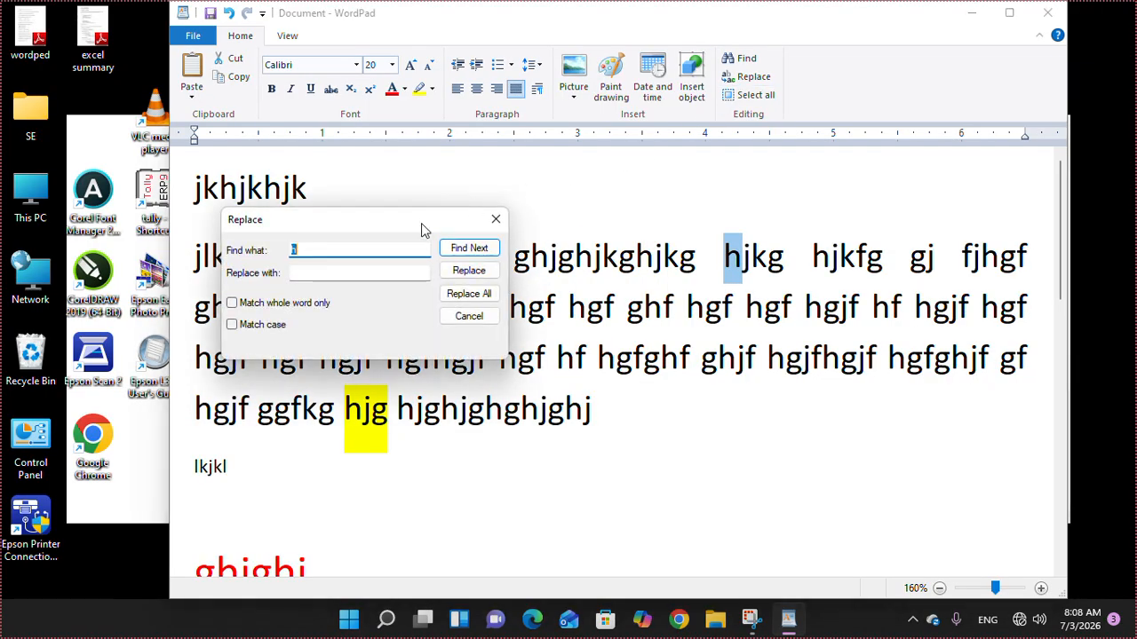
- Replace every 'h' in the document with 'm' using Replace All
click(303, 274)
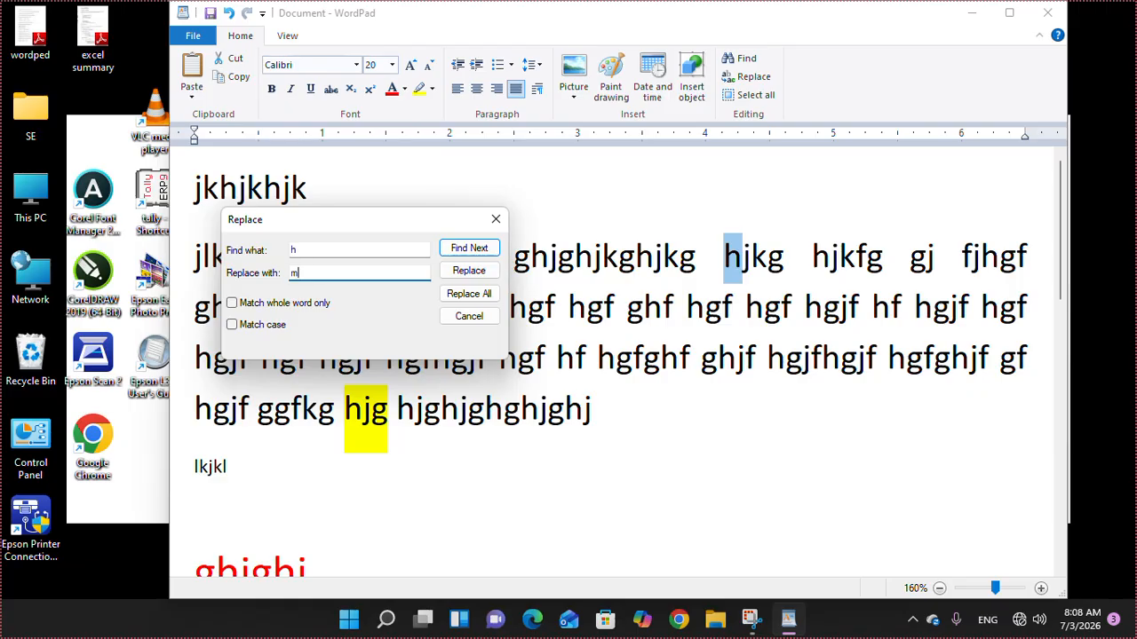
click(468, 294)
click(461, 328)
click(469, 316)
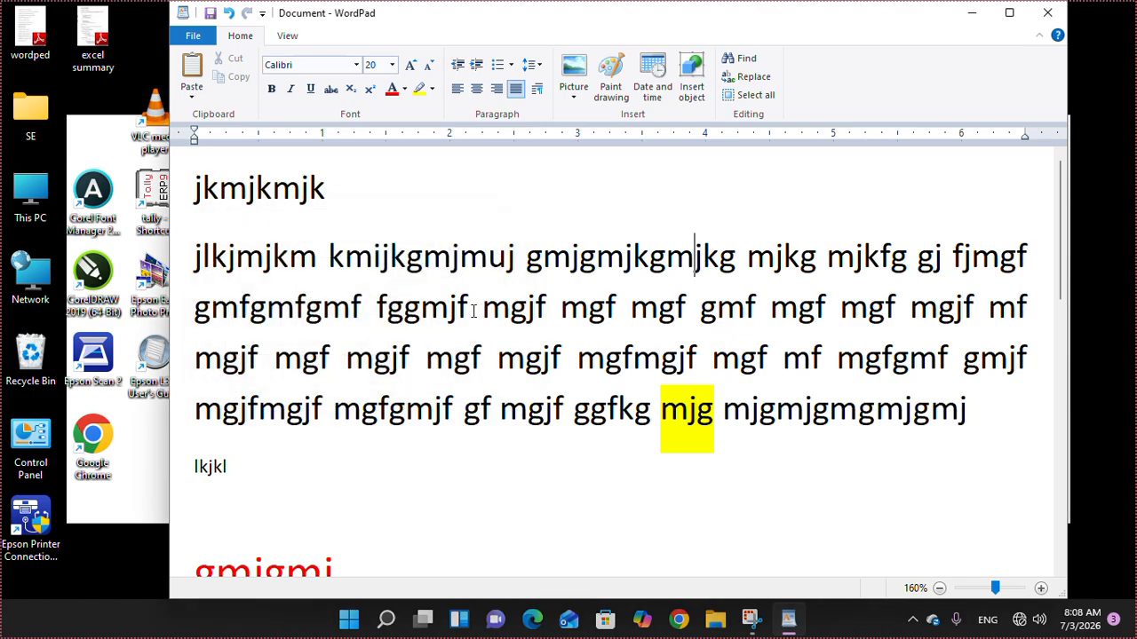
- Select all text, delete it, then undo to restore the document
click(756, 95)
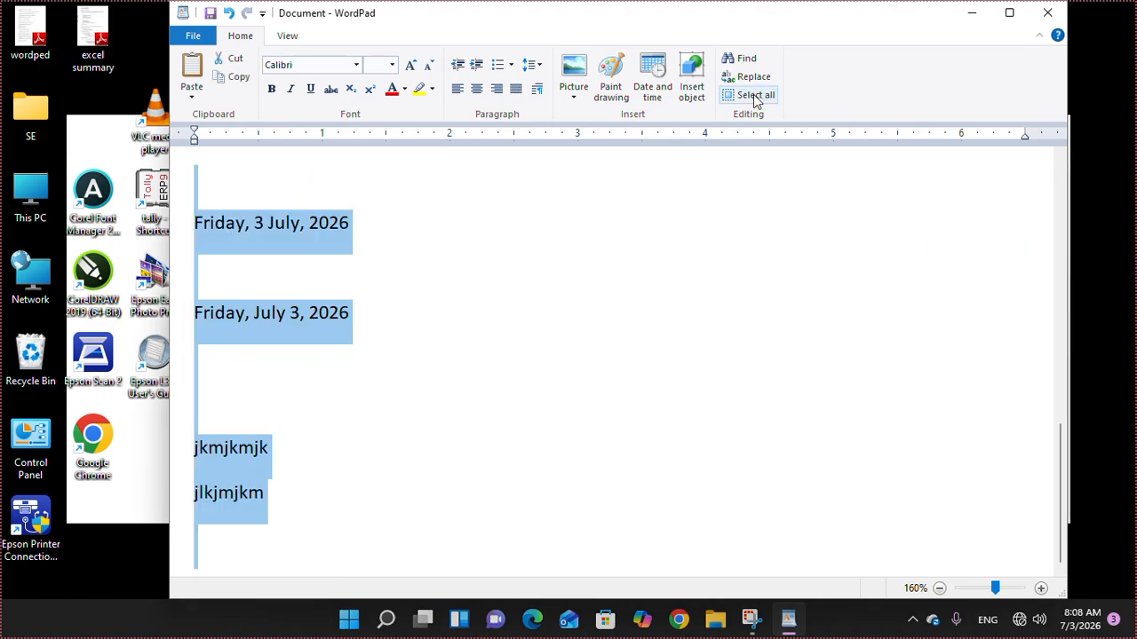
key(Delete)
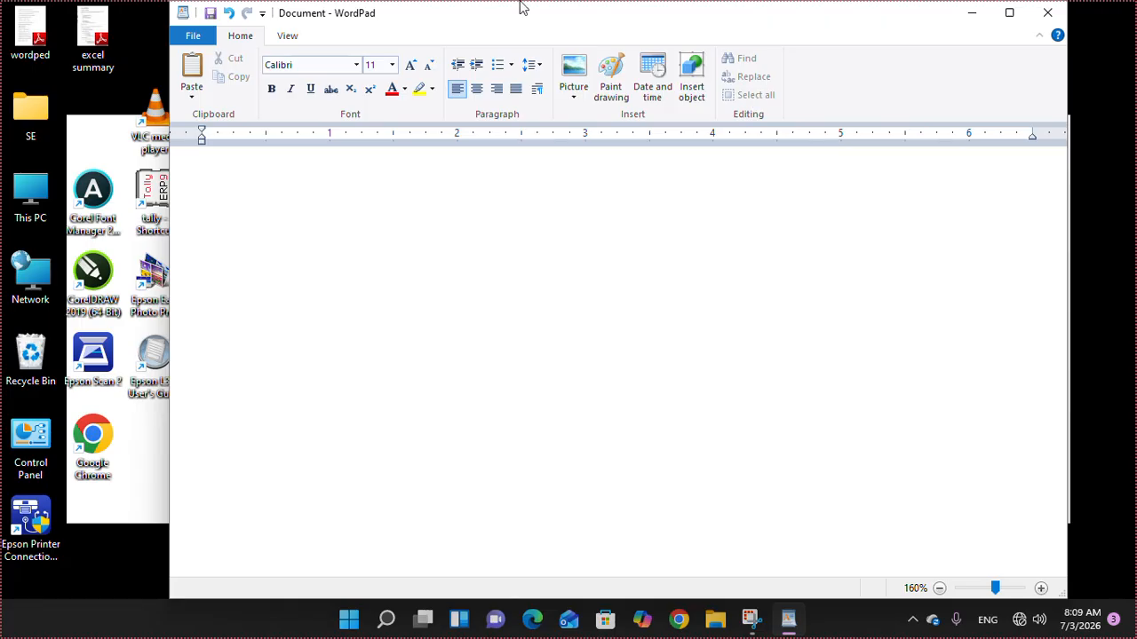
click(228, 12)
click(578, 336)
scroll(563, 373, up, 10)
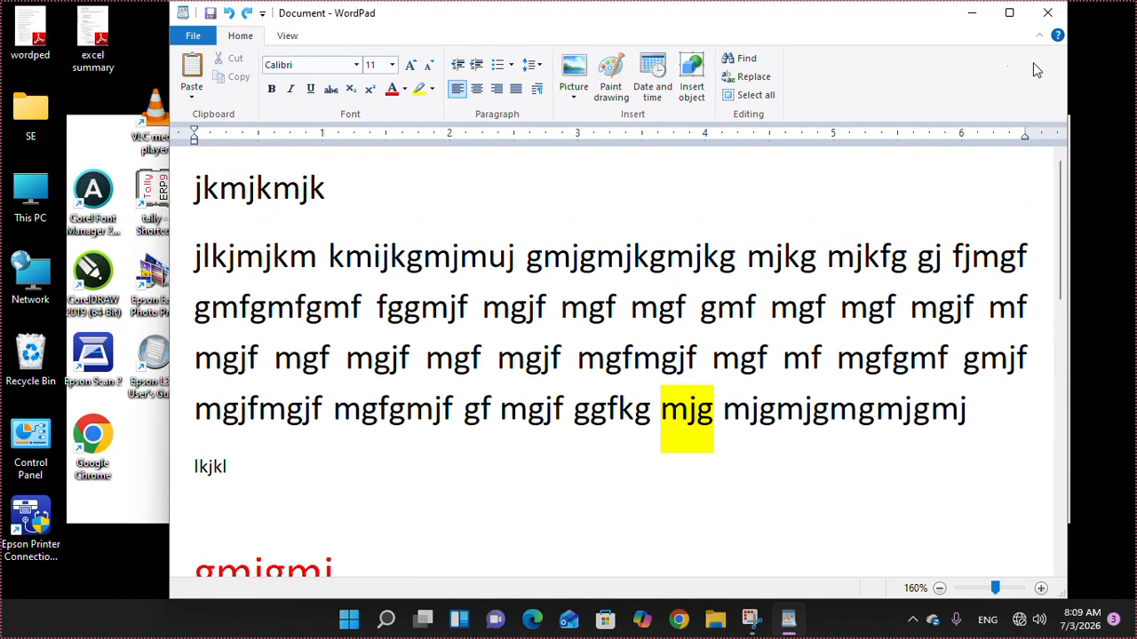
- Zoom in three times, out three times, then reset the view to 100%
click(293, 37)
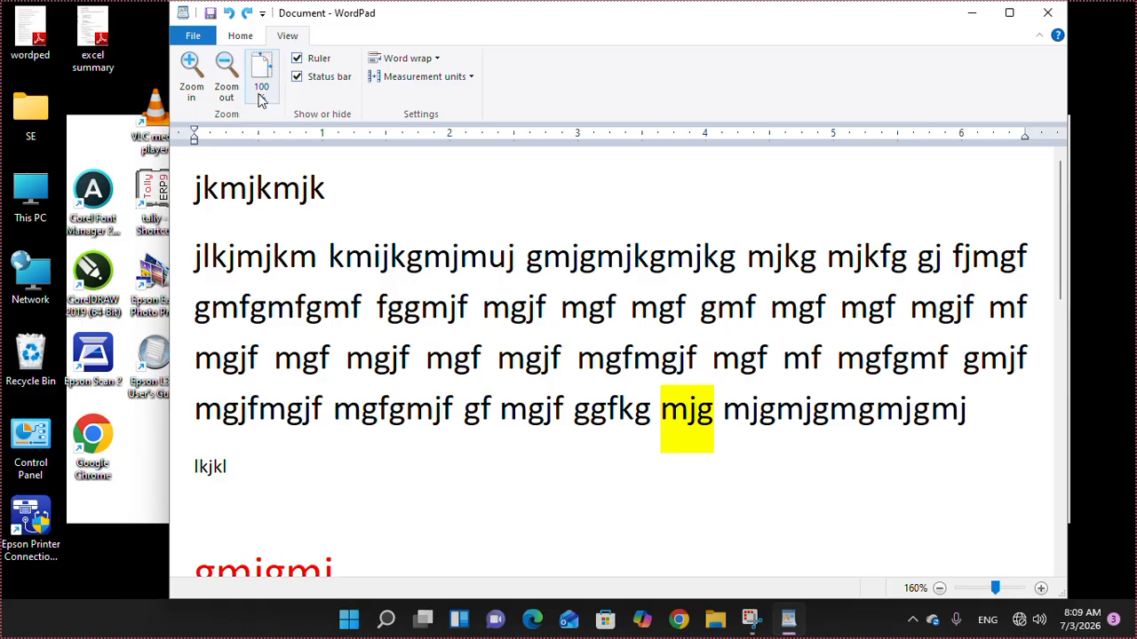
click(191, 70)
click(190, 69)
click(190, 69)
click(190, 69)
click(225, 69)
click(226, 69)
click(225, 69)
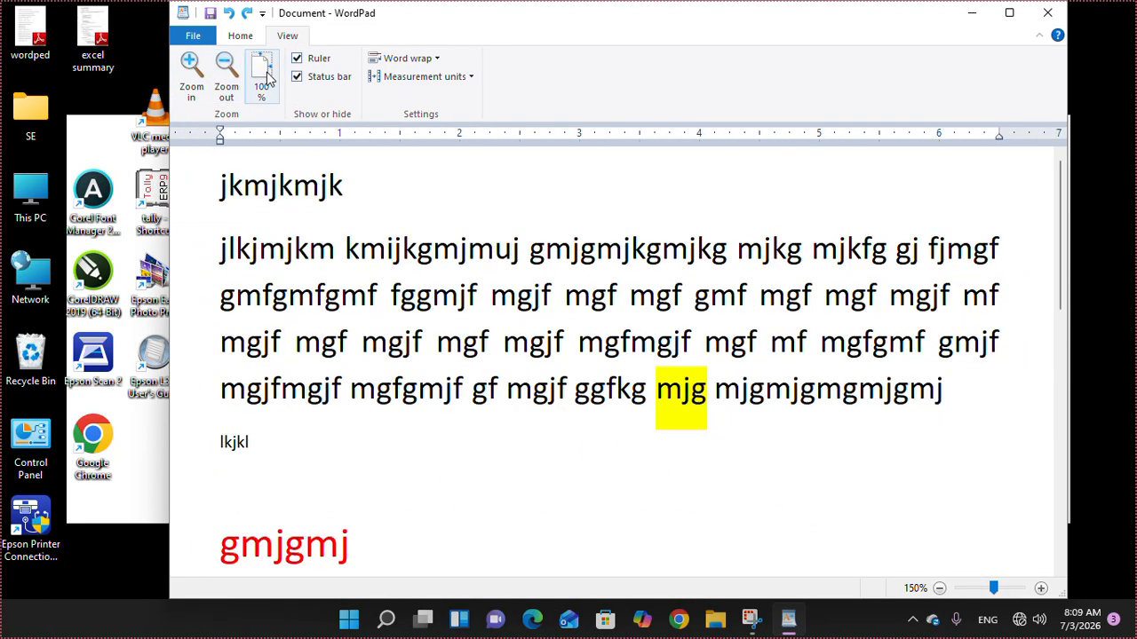
click(263, 76)
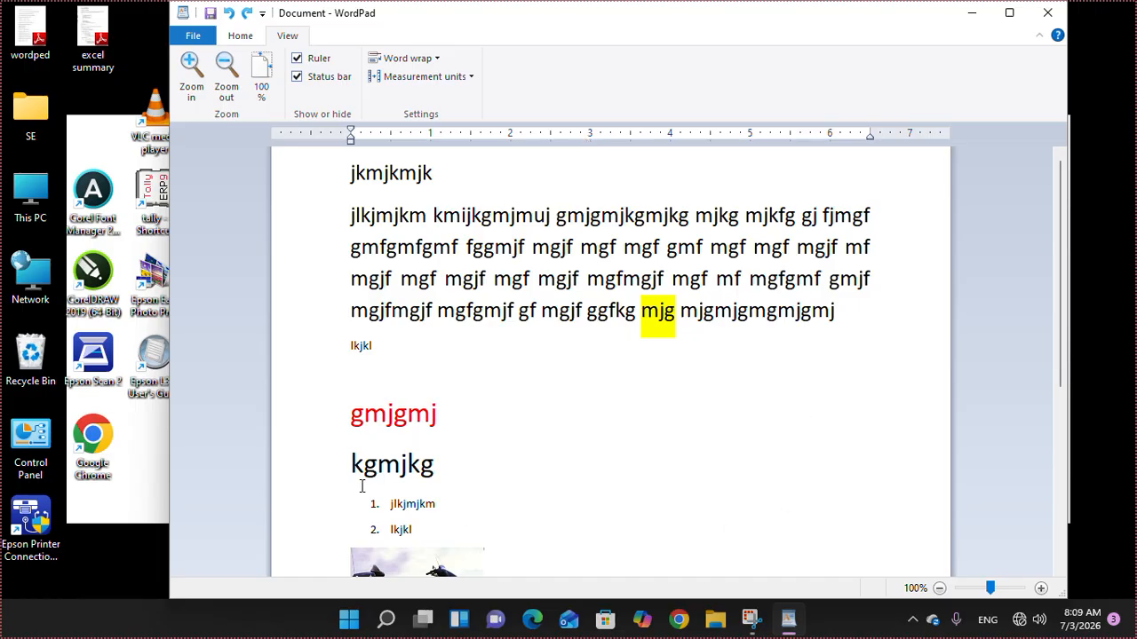
scroll(487, 396, down, 5)
scroll(489, 400, up, 5)
- Toggle the ruler off and on, leaving it visible
click(317, 60)
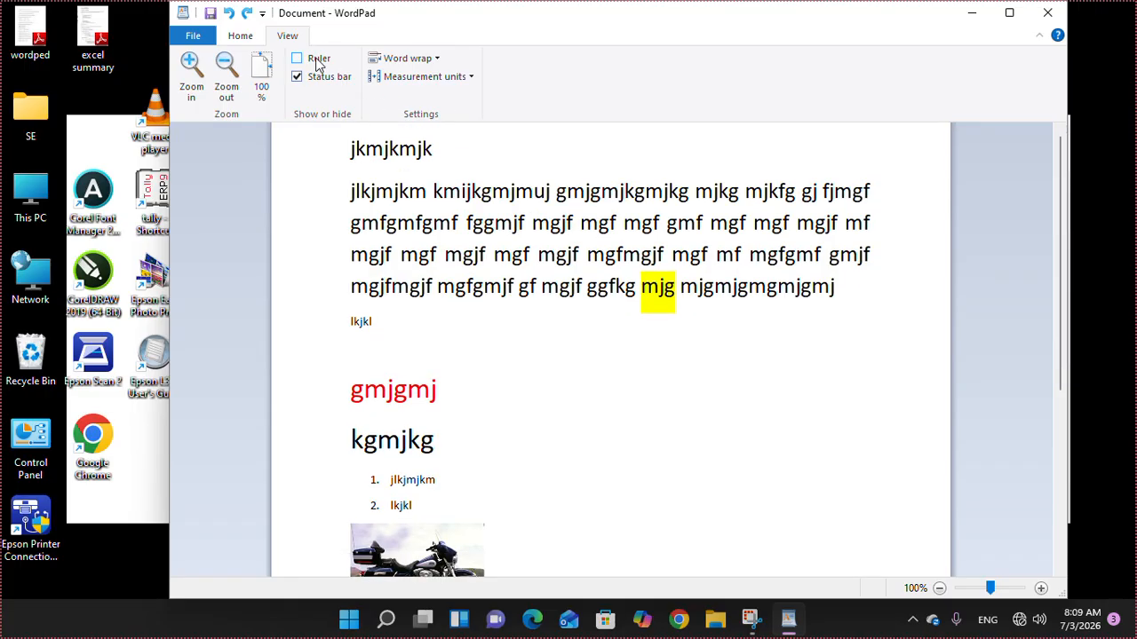
click(317, 62)
click(317, 62)
click(317, 62)
click(317, 62)
click(318, 62)
click(317, 63)
click(317, 62)
click(325, 79)
- Toggle the status bar off and on, leaving it shown
click(325, 79)
click(325, 79)
click(325, 79)
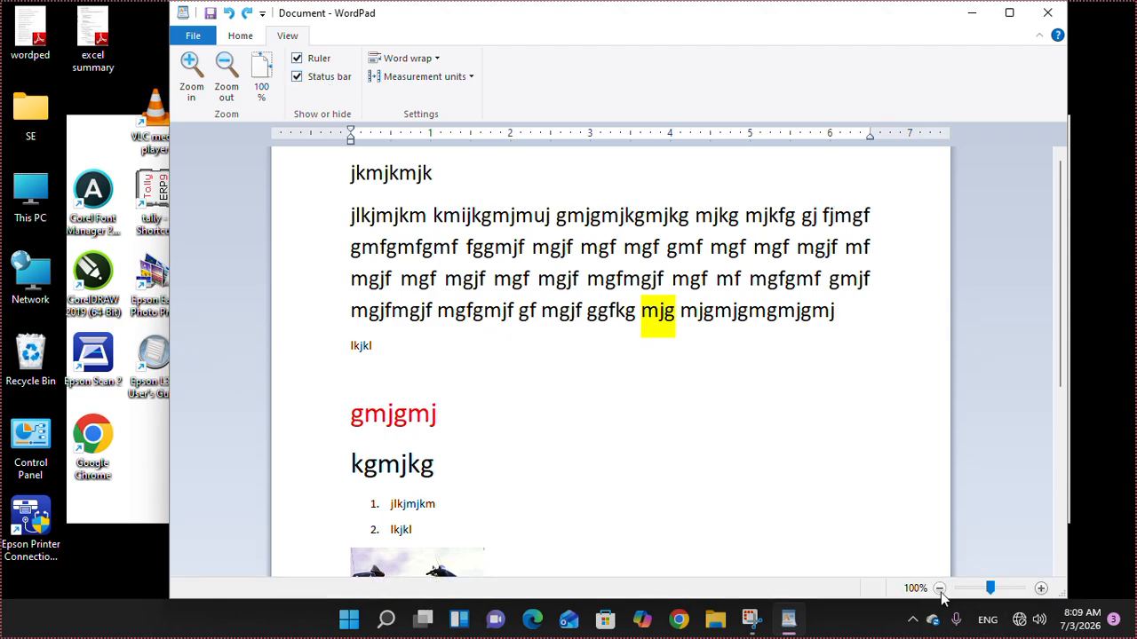
click(327, 80)
click(327, 80)
click(327, 80)
click(327, 80)
- Turn off word wrap and type 'huiohiuhiuh ihiu' inside the long second line
click(404, 59)
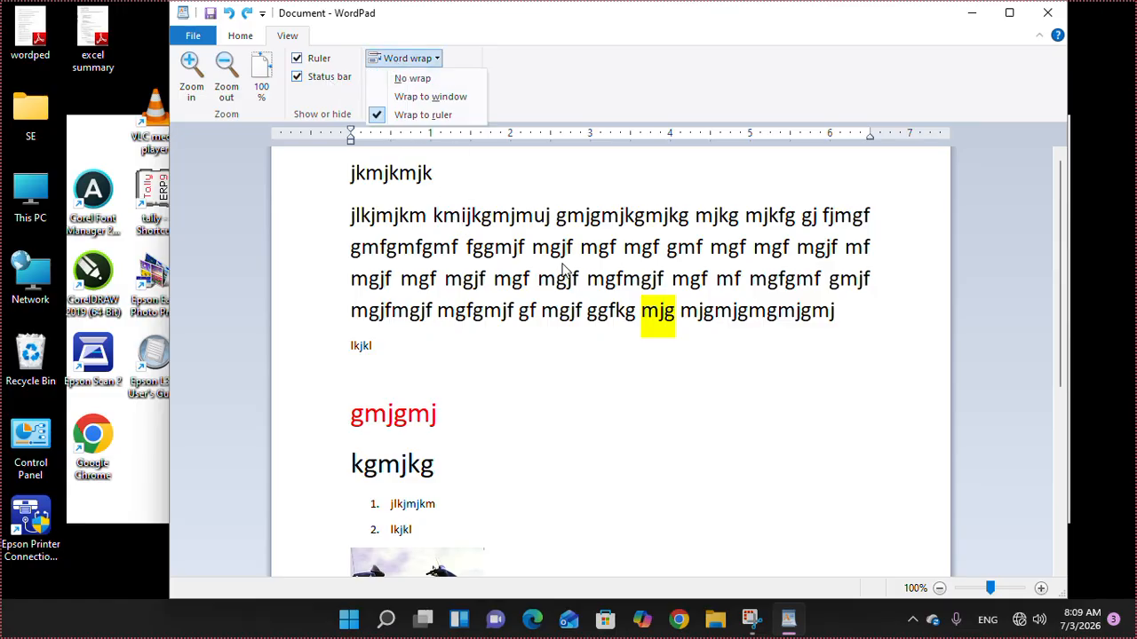
click(413, 79)
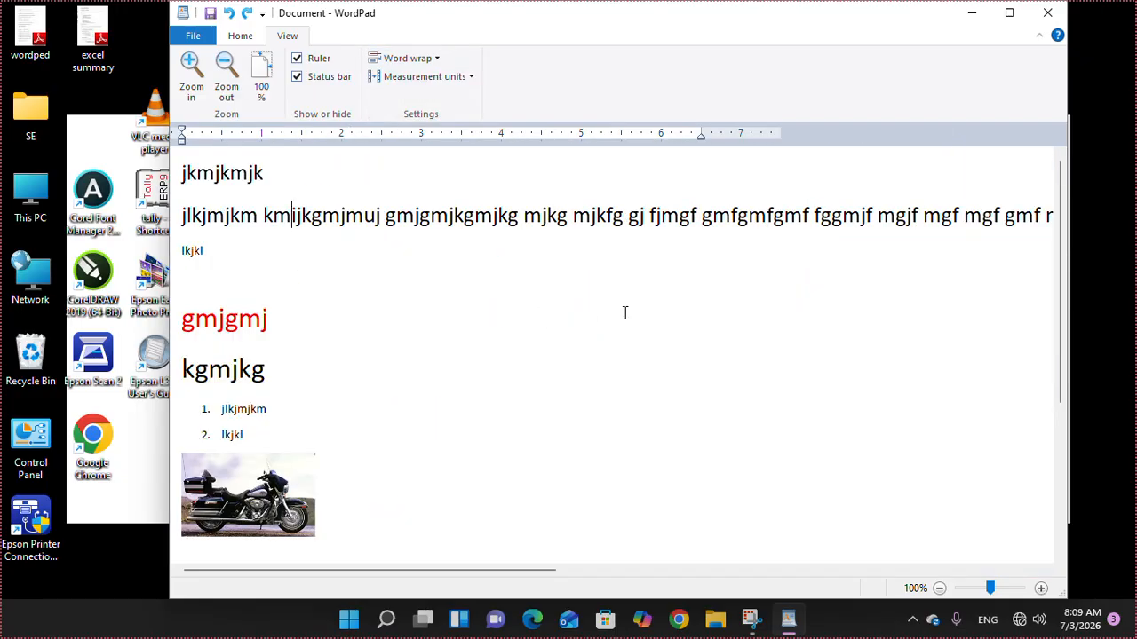
click(508, 215)
text(huiohiuhiuh ihiu)
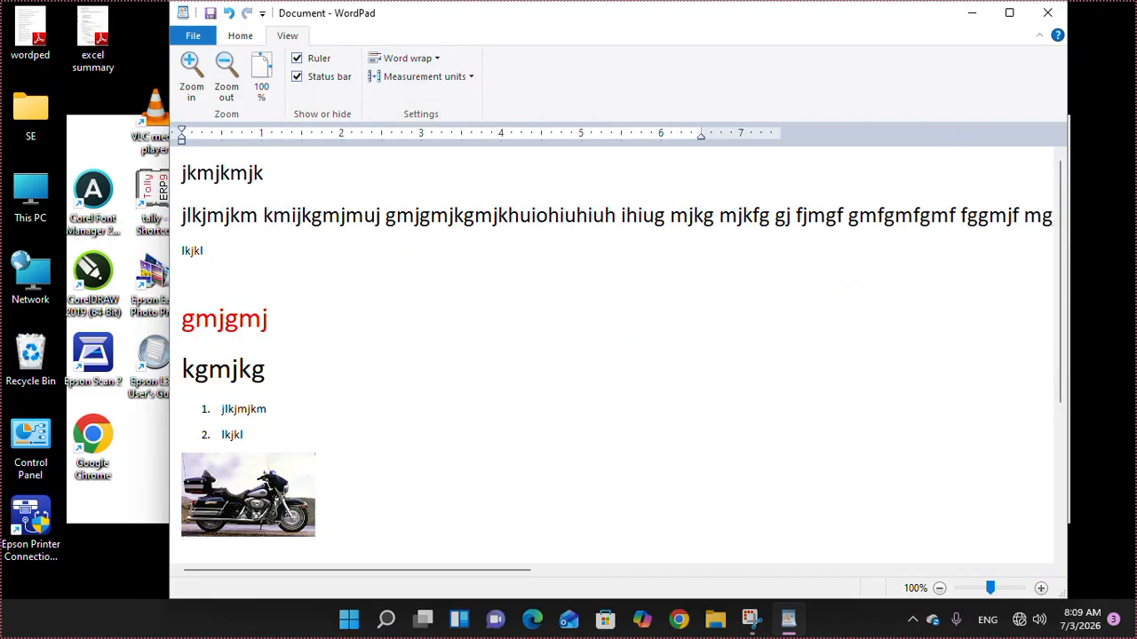
drag(524, 571, 567, 572)
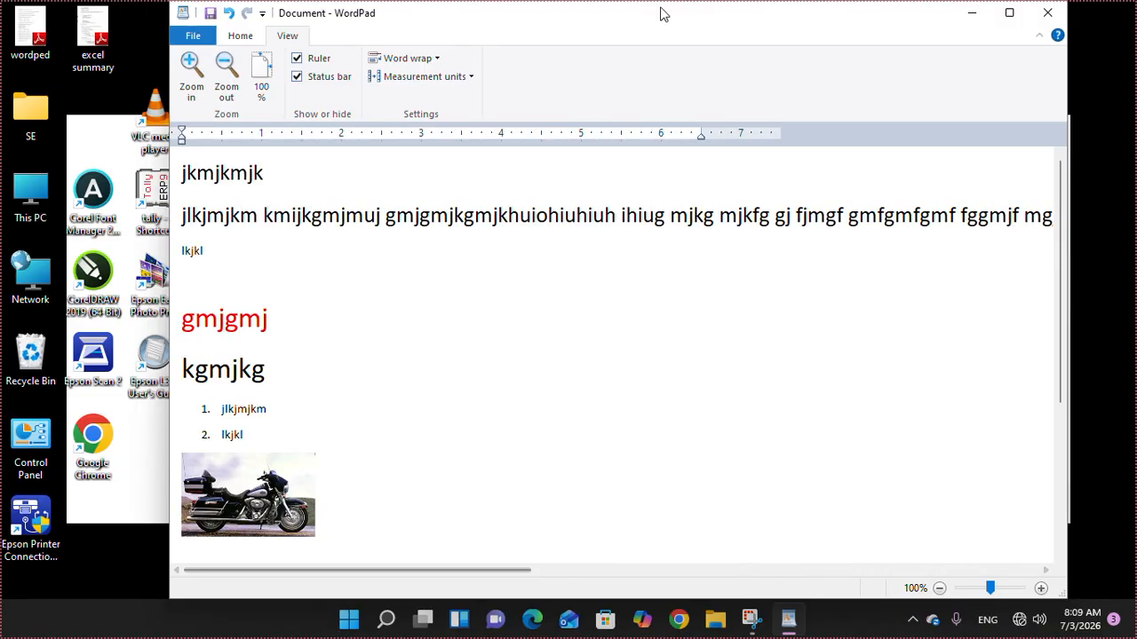
- Switch word wrap to Wrap to window, then to Wrap to ruler
click(399, 59)
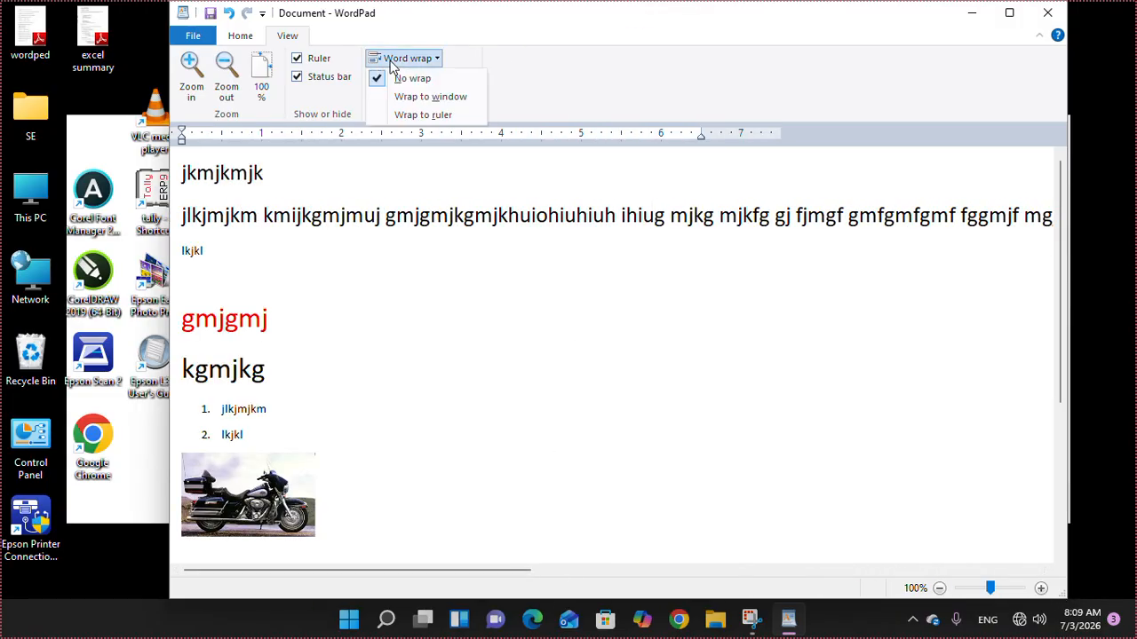
click(417, 100)
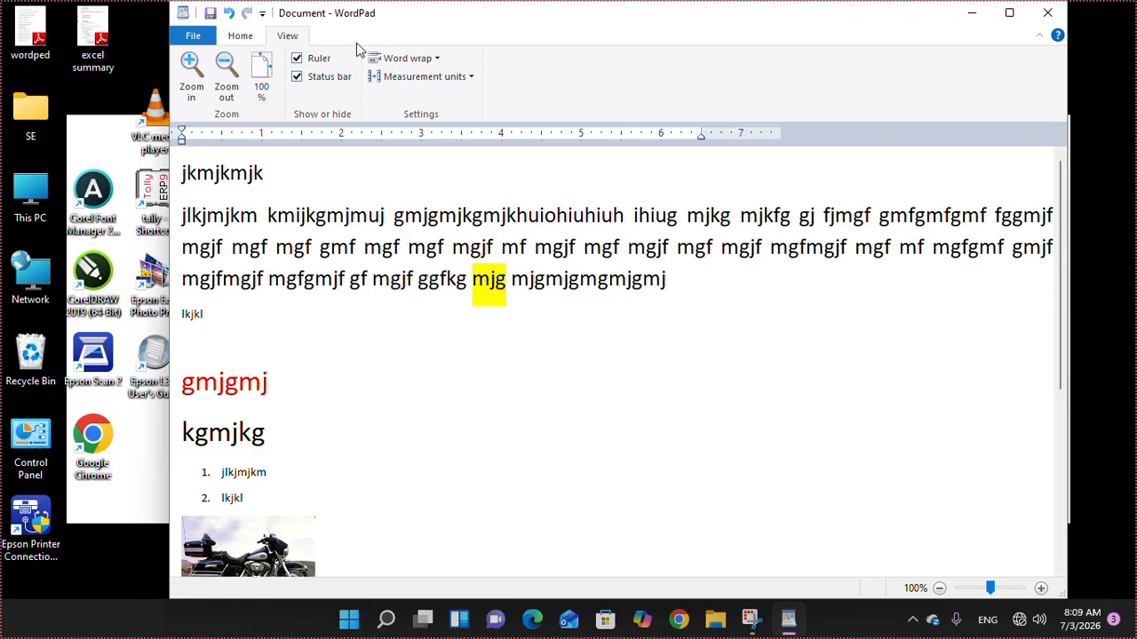
click(421, 58)
click(422, 115)
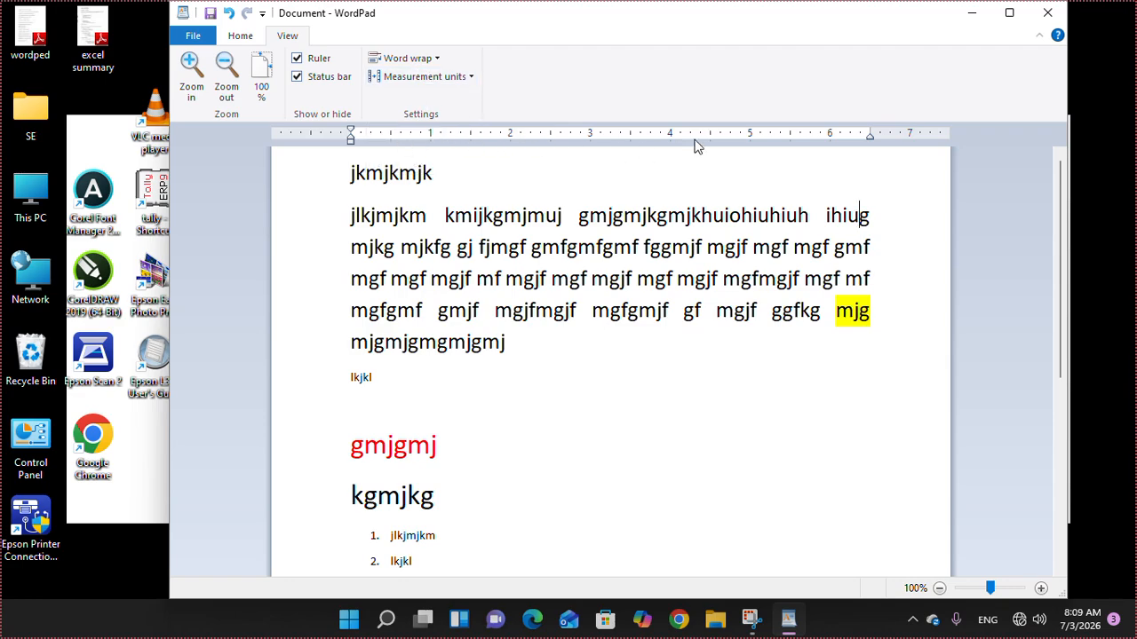
click(433, 78)
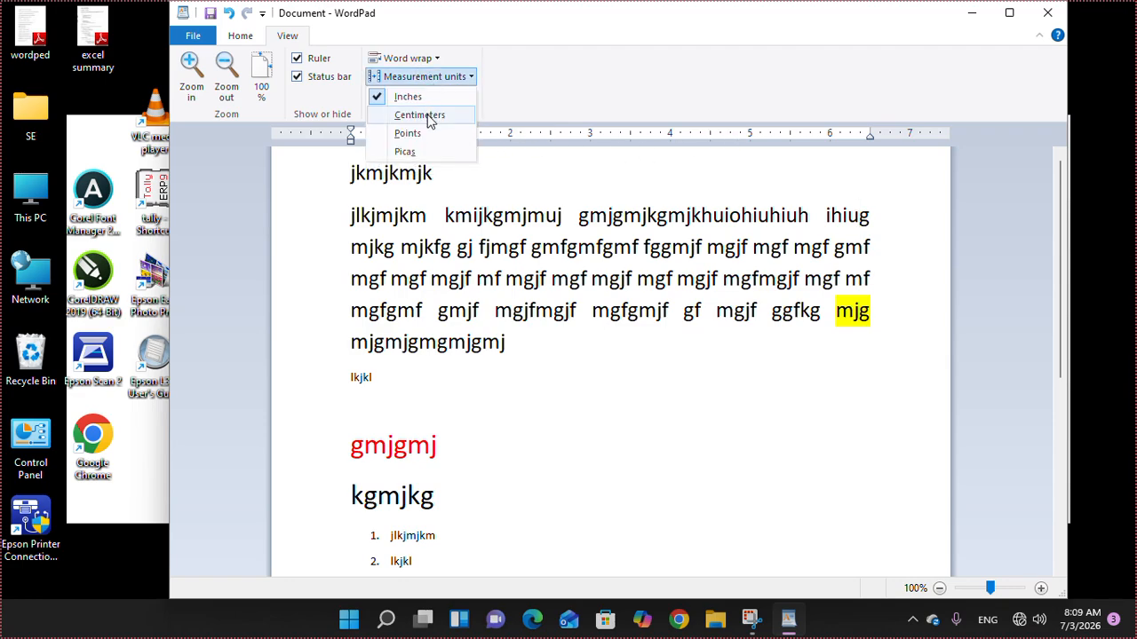
click(422, 116)
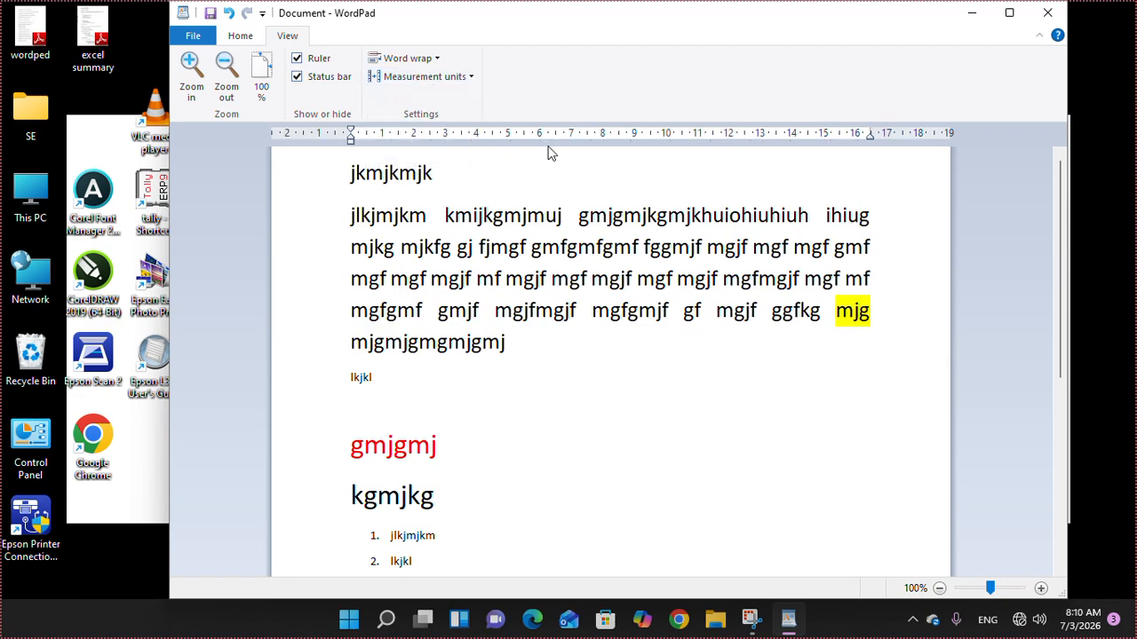
click(437, 78)
click(427, 98)
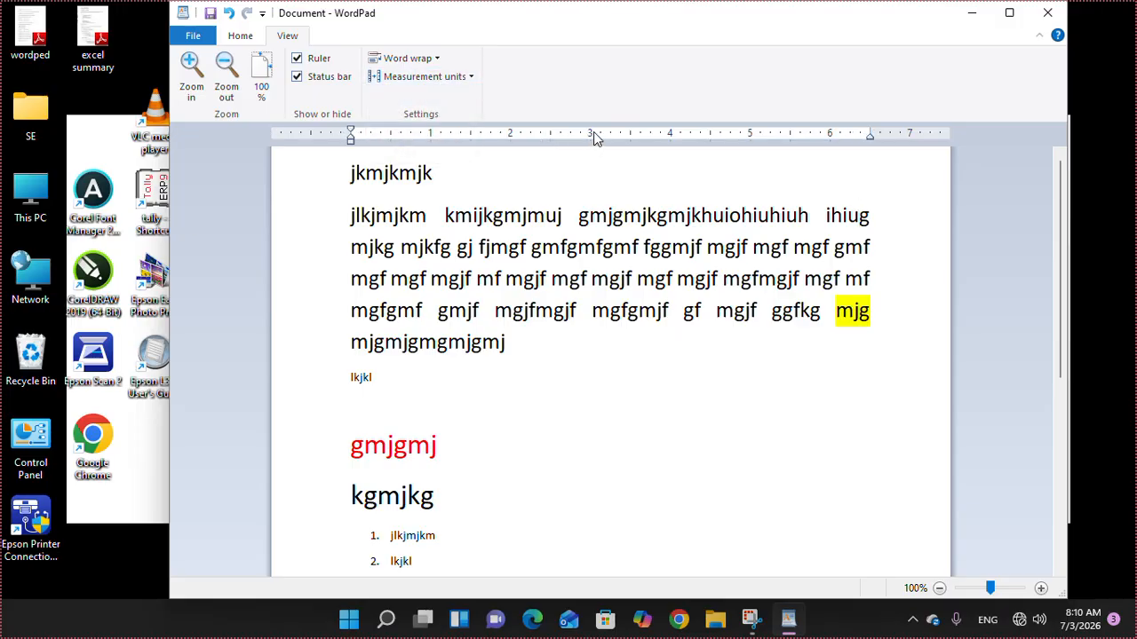
click(426, 76)
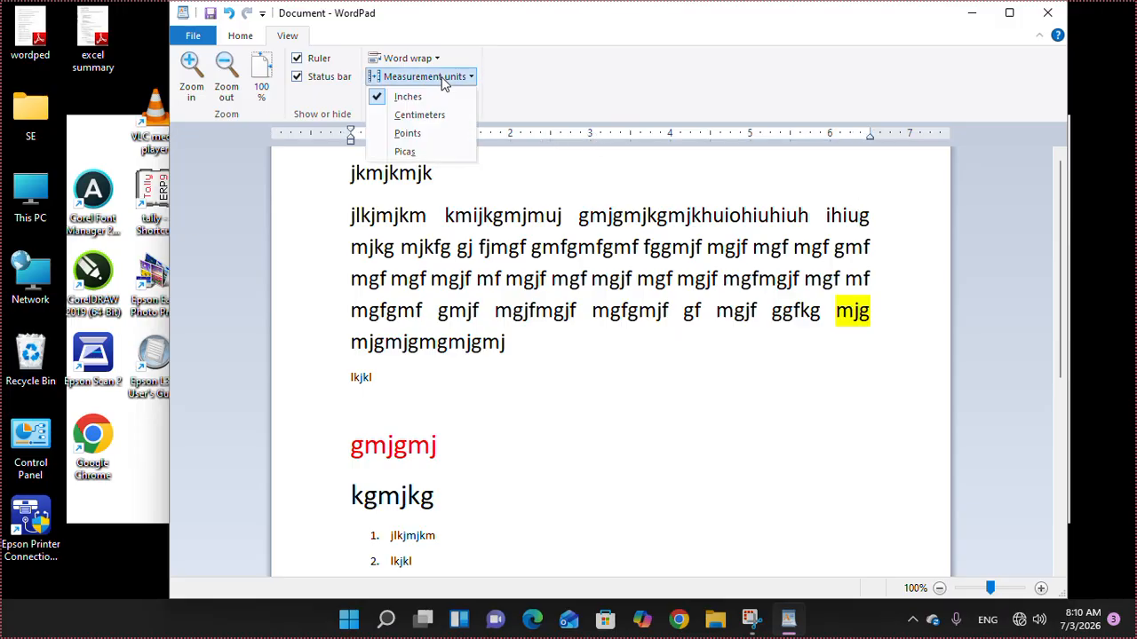
click(421, 134)
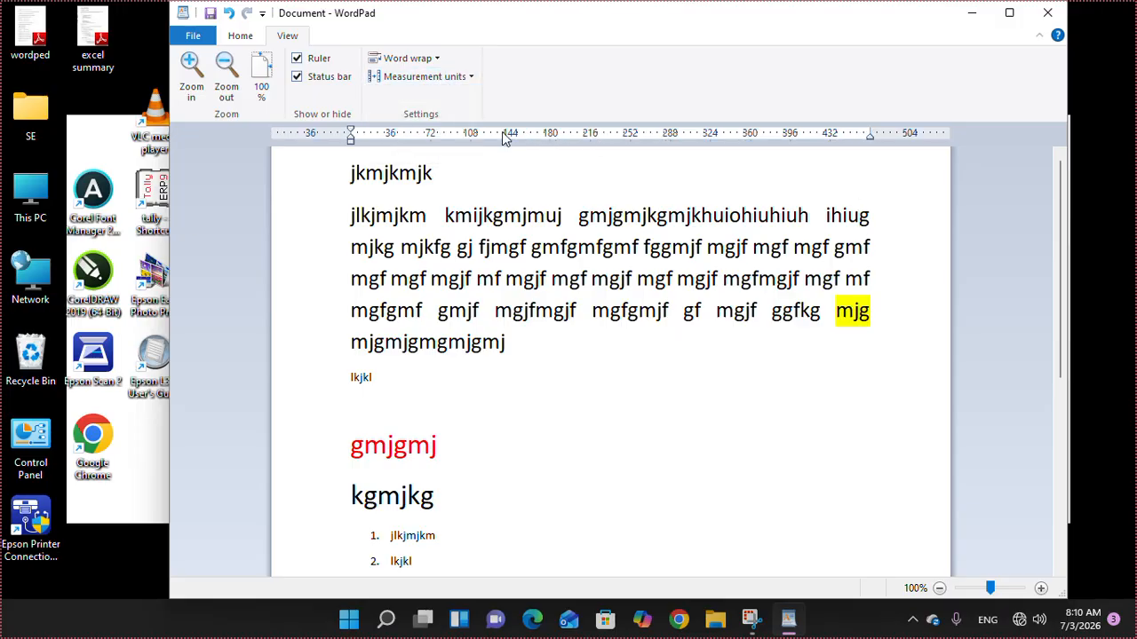
click(444, 78)
click(411, 150)
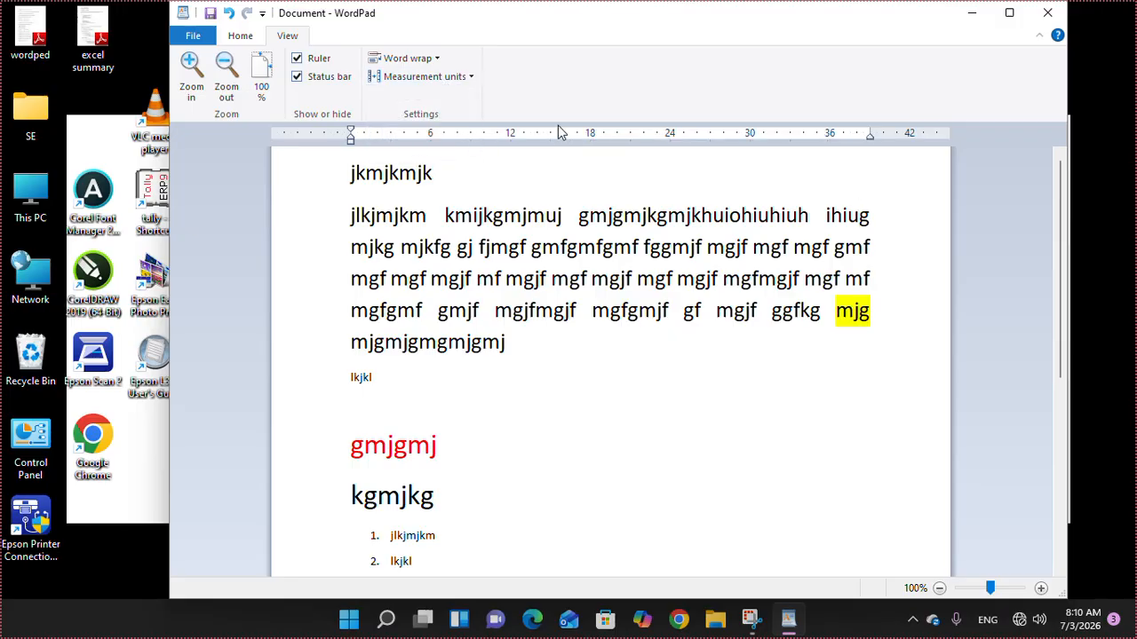
click(453, 78)
click(419, 99)
- Save the document with Save as under the name 'w1' in D:\DNG
click(242, 41)
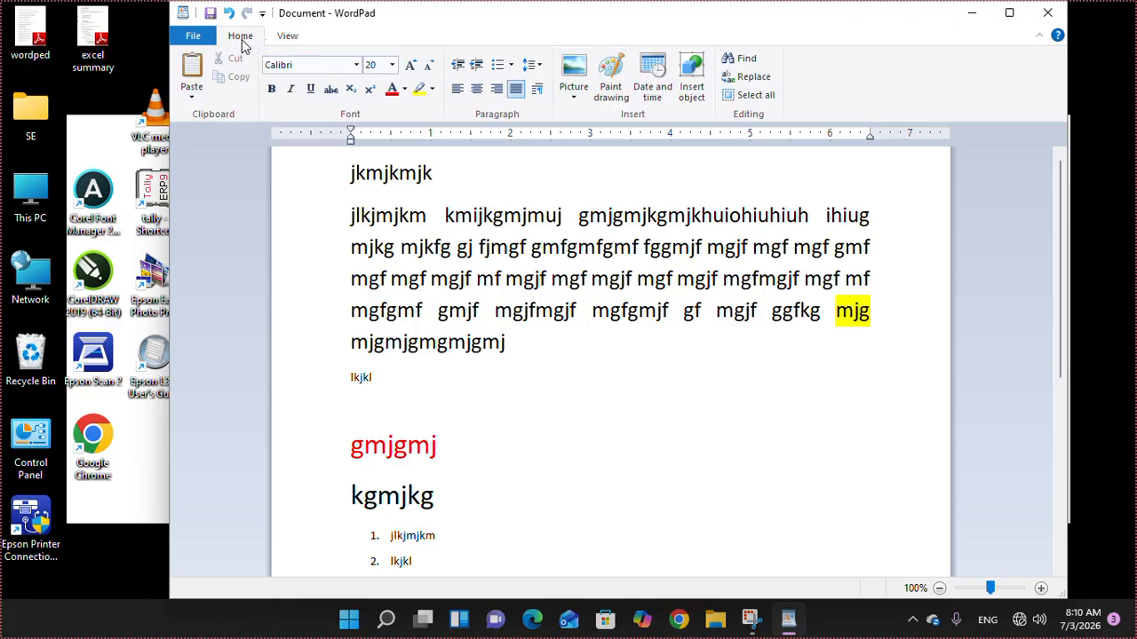
click(296, 41)
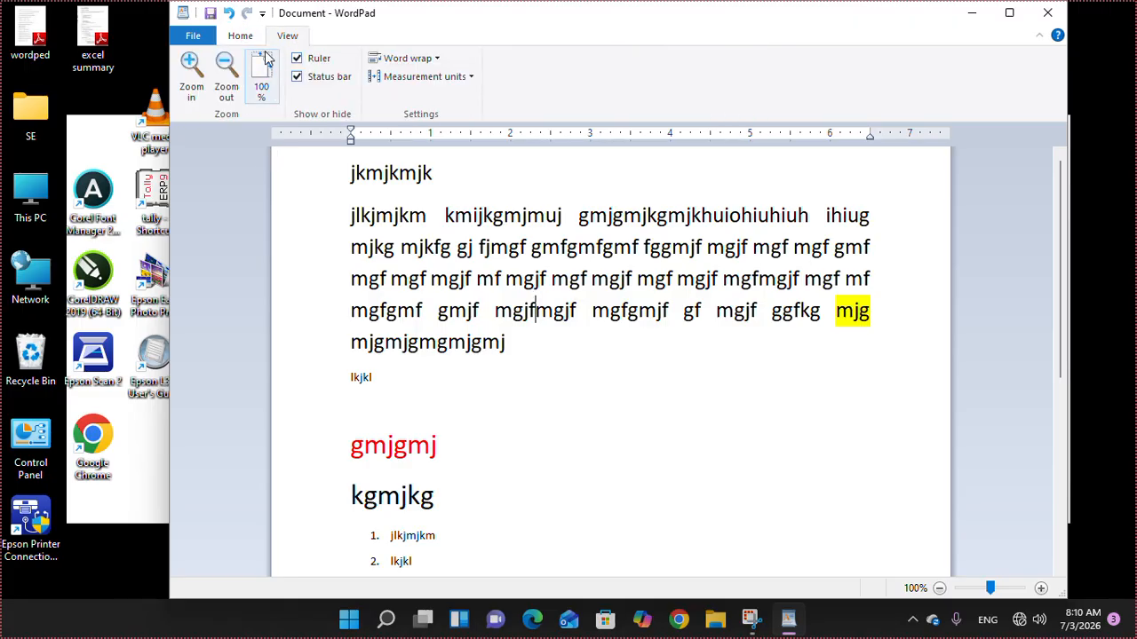
click(240, 39)
click(189, 40)
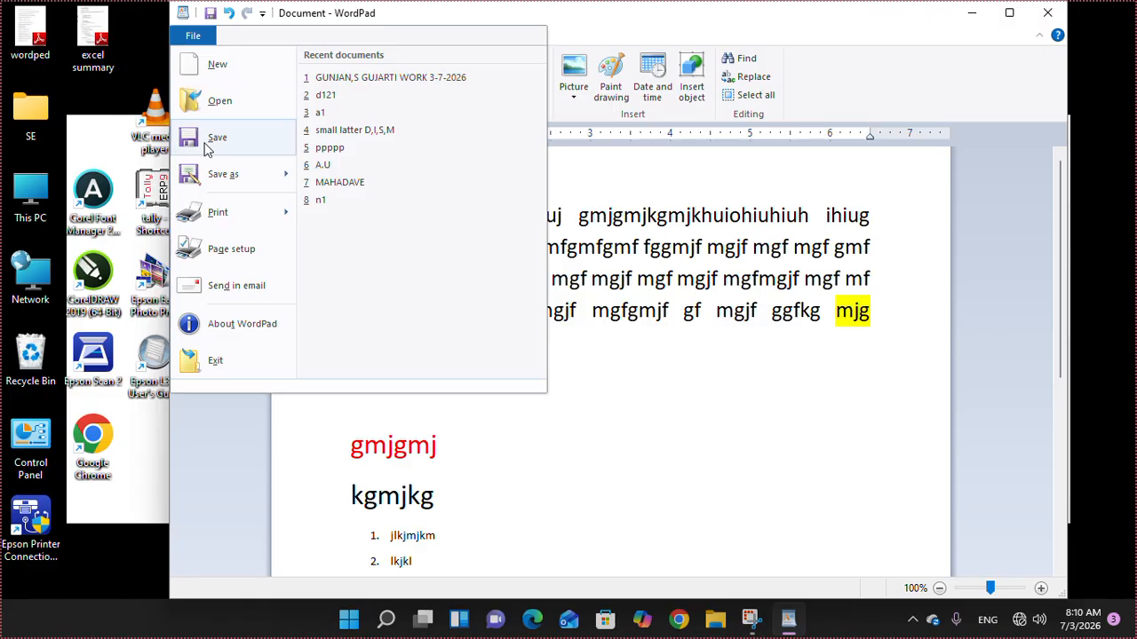
click(223, 184)
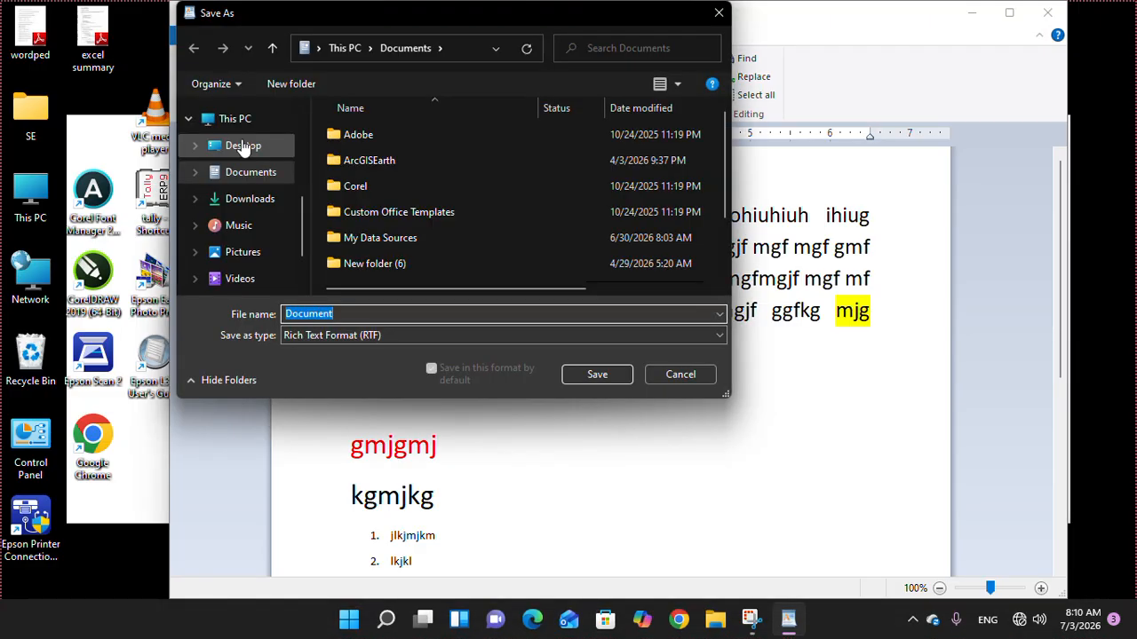
scroll(267, 241, down, 3)
click(258, 247)
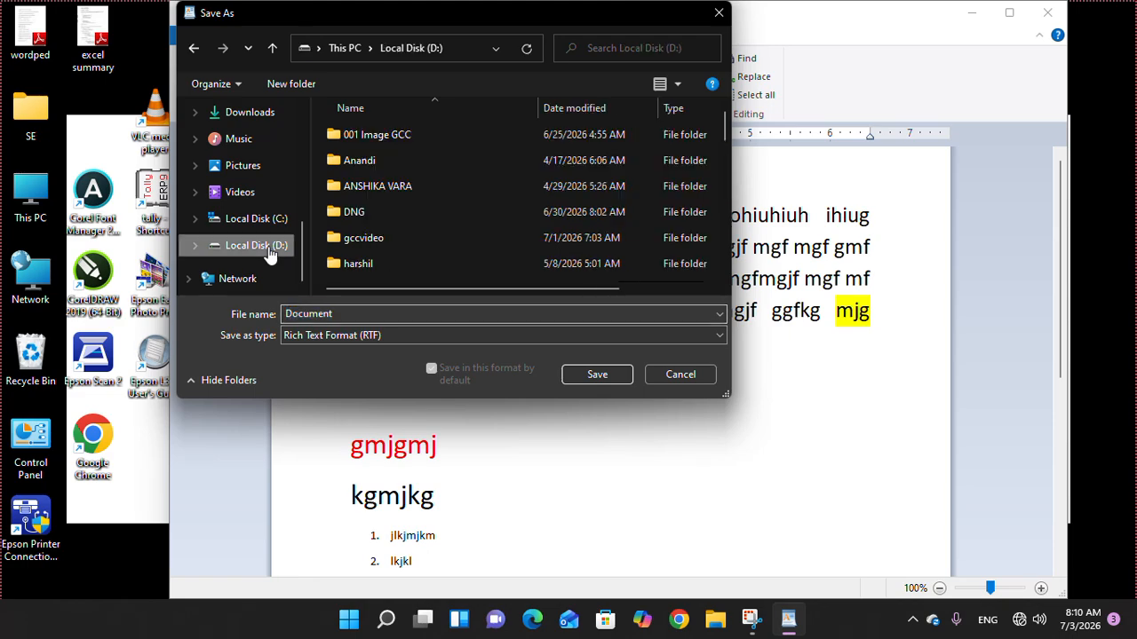
click(386, 213)
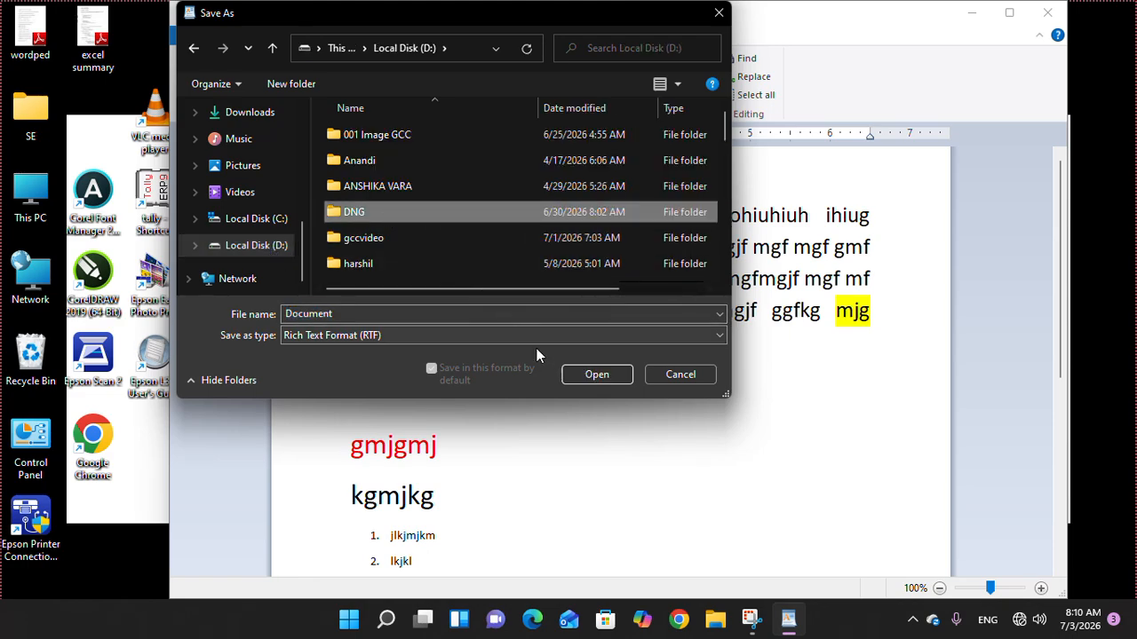
click(595, 375)
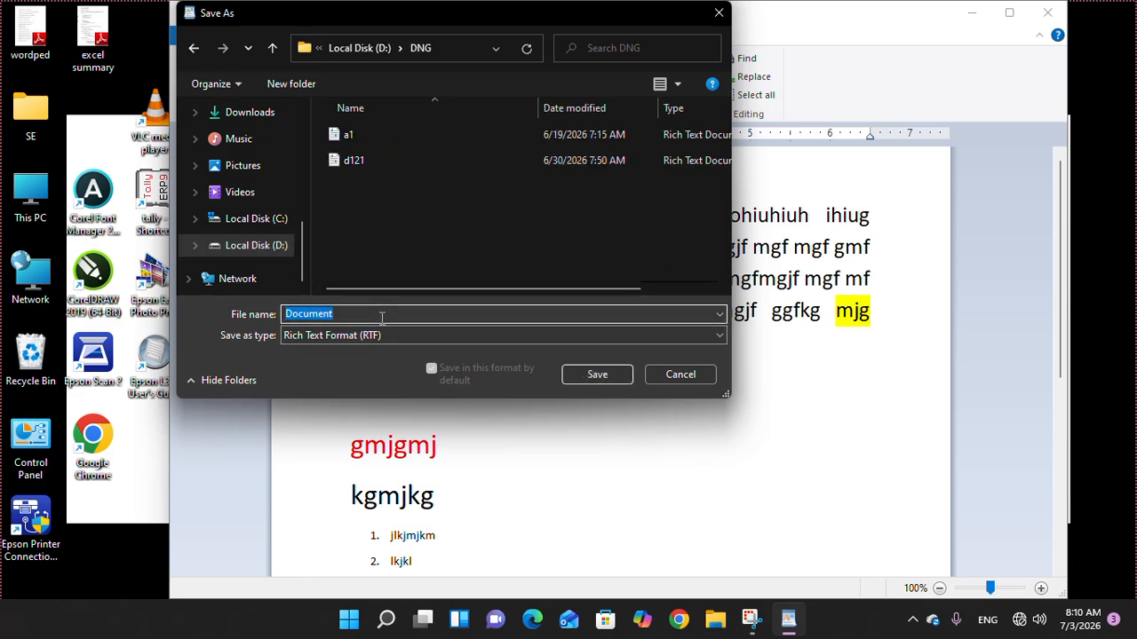
text(w1)
click(604, 375)
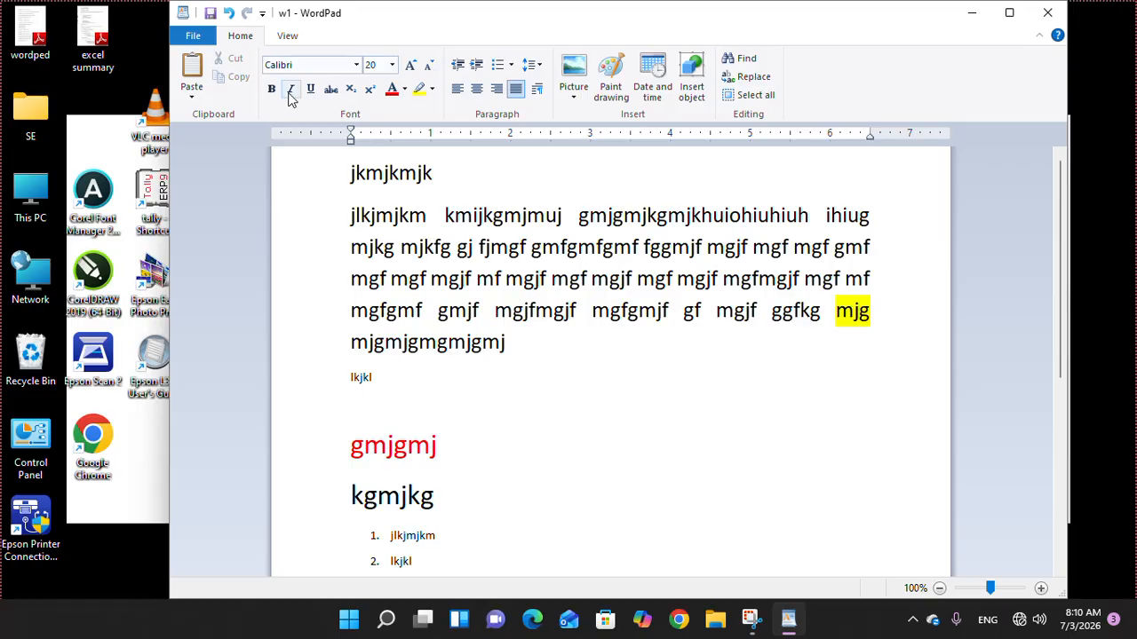
- Start a new document, then open 'w1' from the D:\DNG folder
click(193, 36)
click(200, 65)
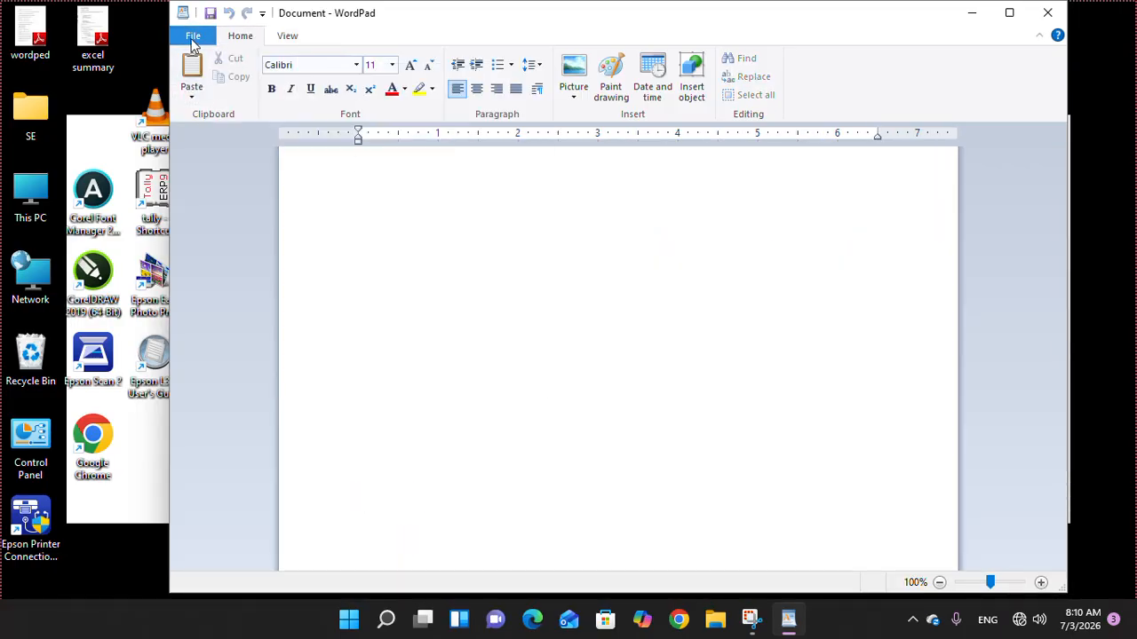
click(193, 38)
click(213, 102)
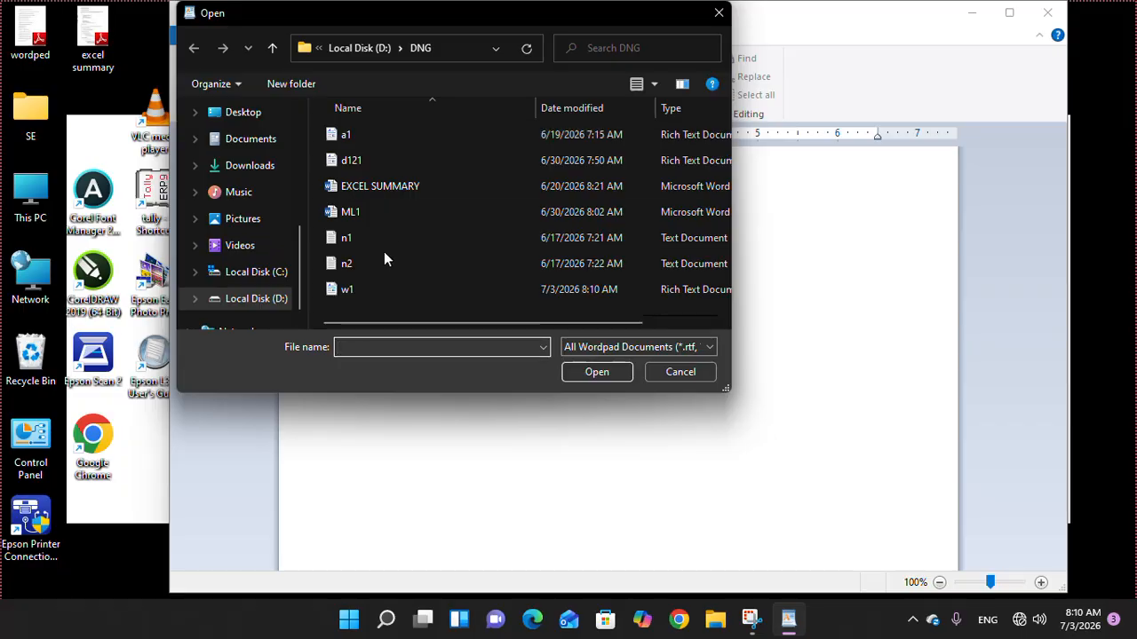
click(255, 302)
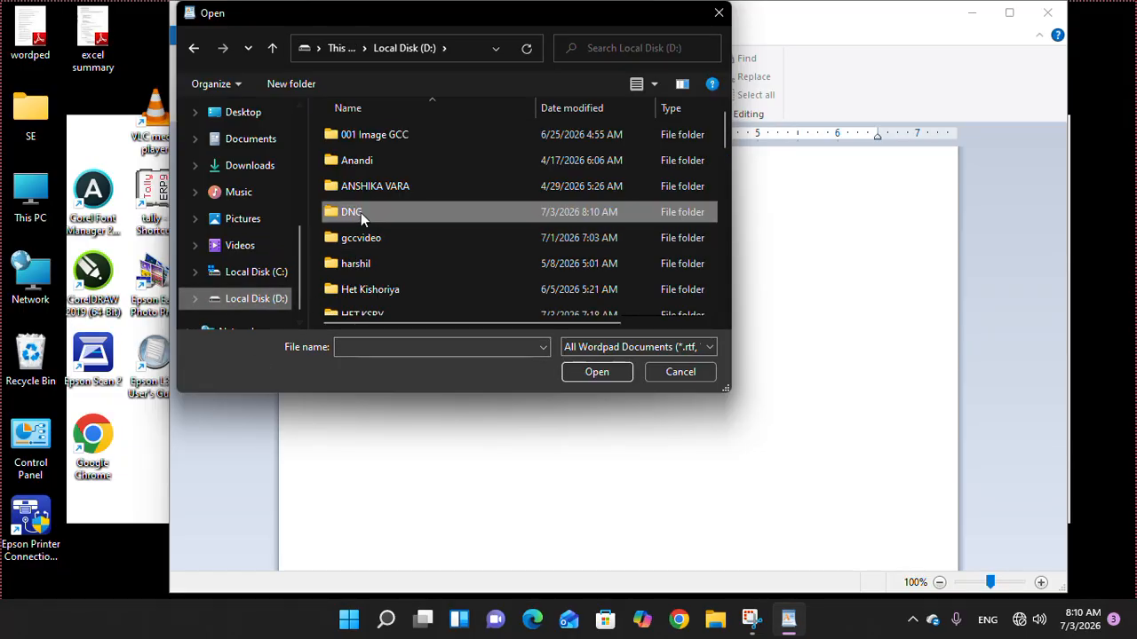
click(587, 373)
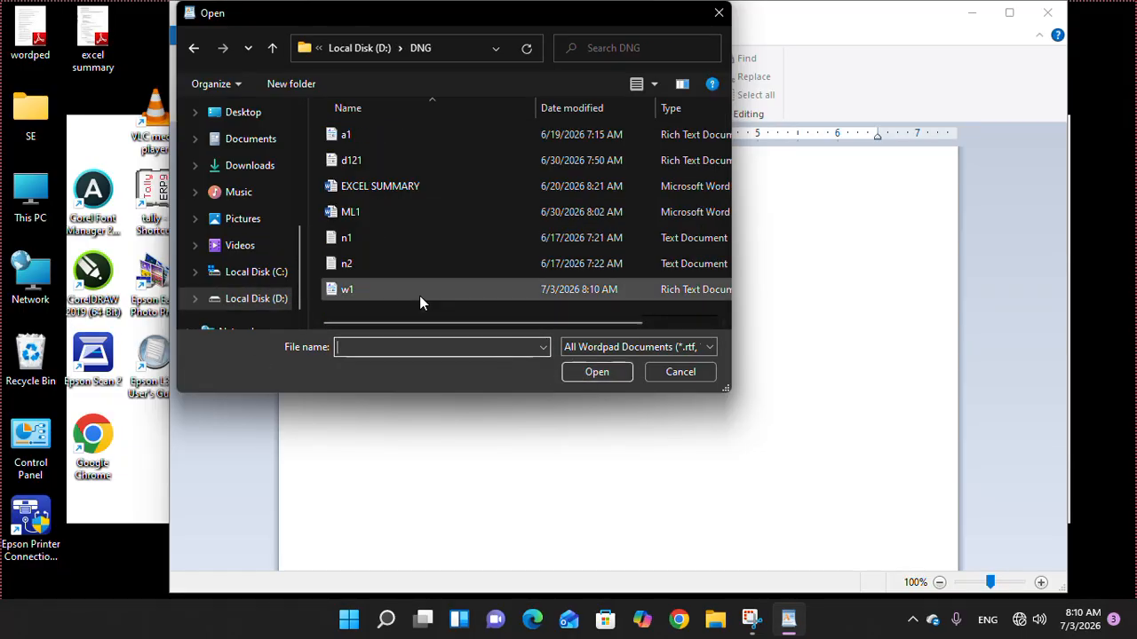
click(359, 289)
click(590, 375)
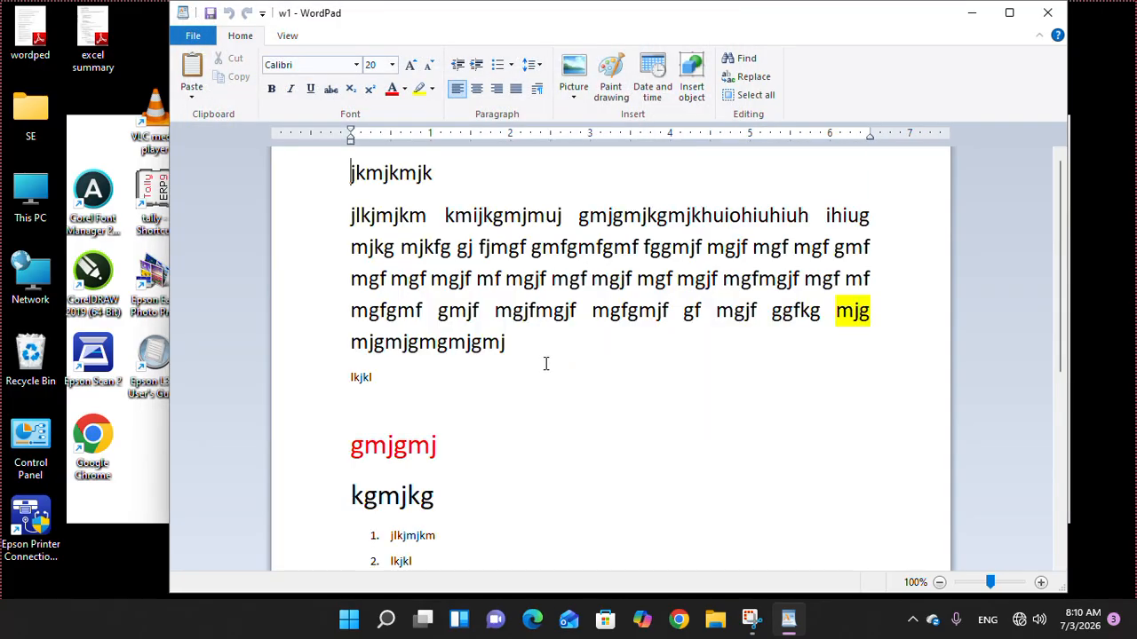
- Type 456456, 4564 and 56 on separate lines after 'lkjkl'
click(445, 380)
text(456456)
key(Return)
text(4564)
key(Return)
text(5)
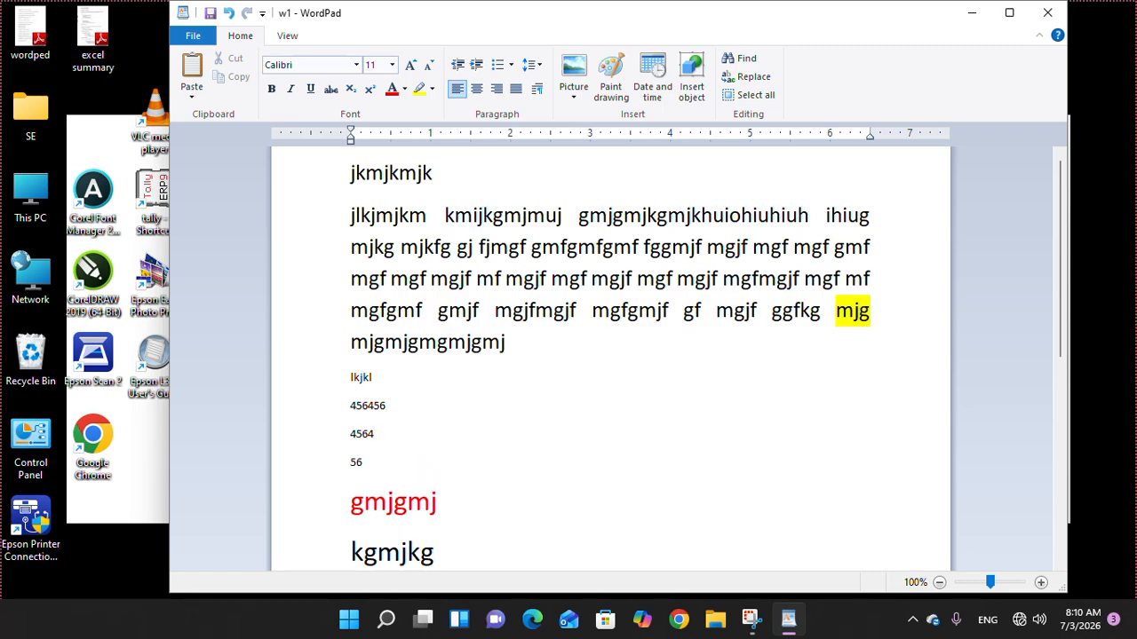
text(6)
click(190, 35)
click(213, 140)
- Show the print preview of the page, then close it
click(191, 36)
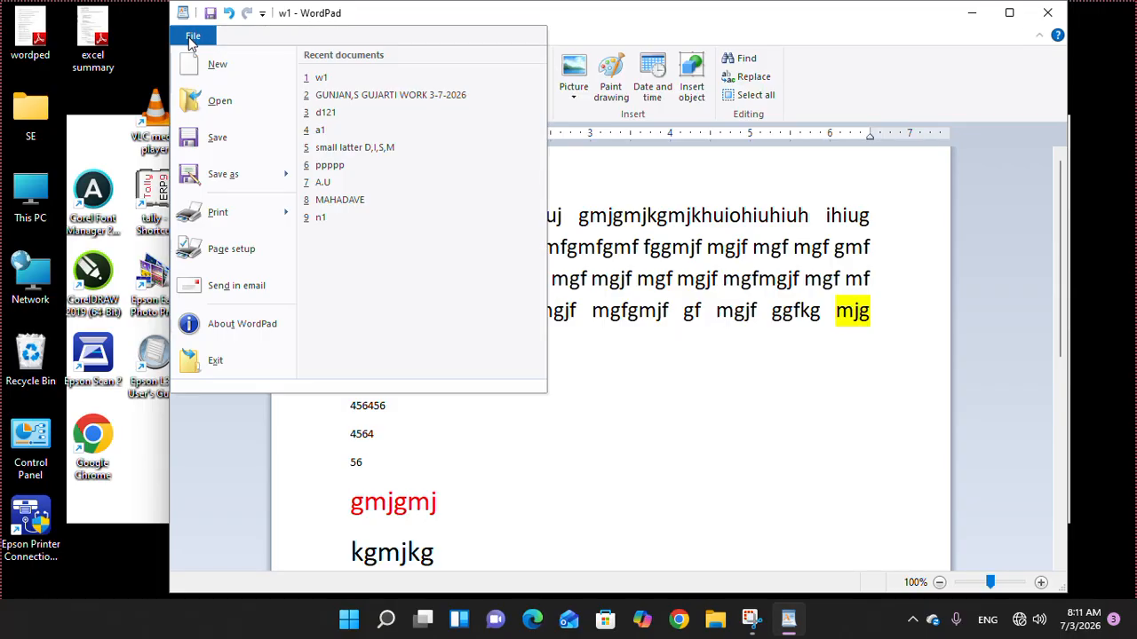
mouse_move(234, 222)
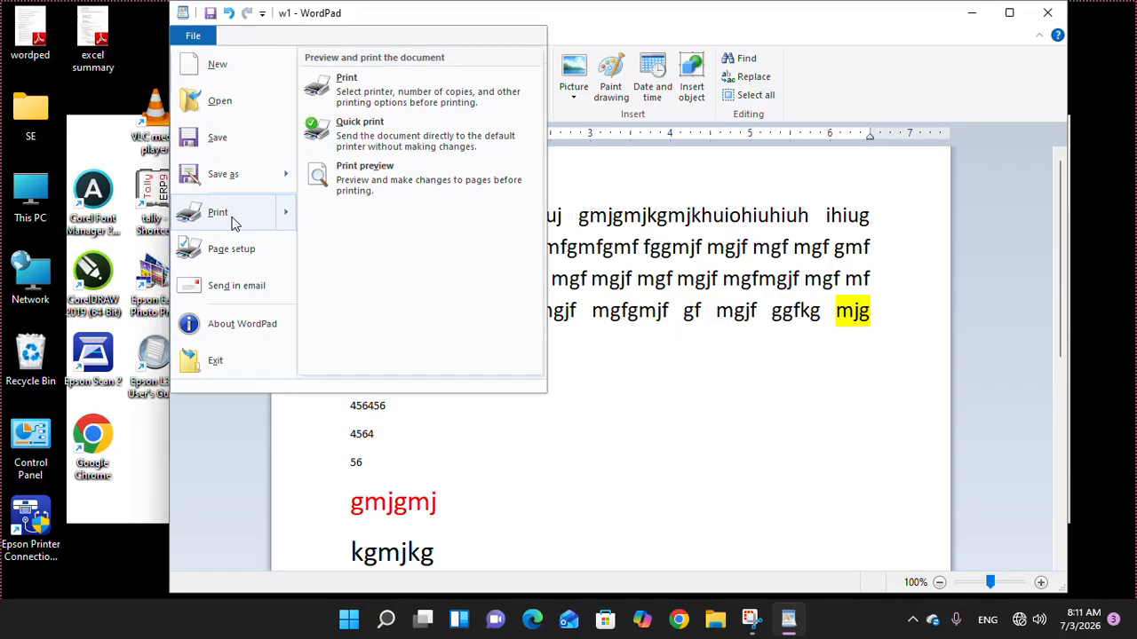
click(359, 182)
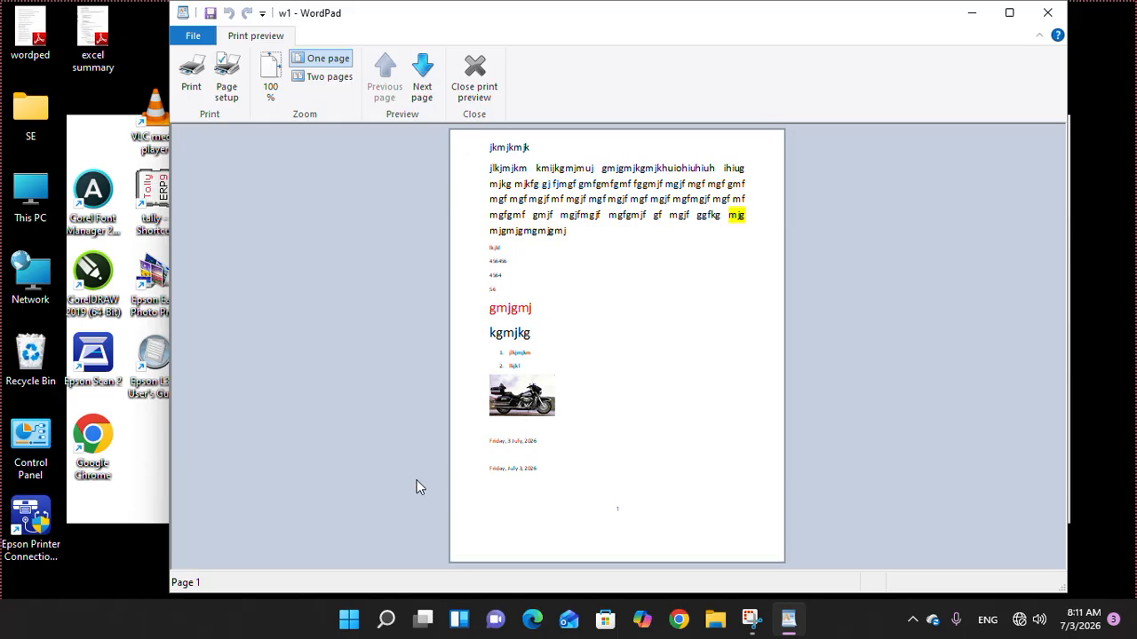
click(474, 80)
- In Page Setup, set the top margin to 3 and bottom margin to 1 inch
click(192, 35)
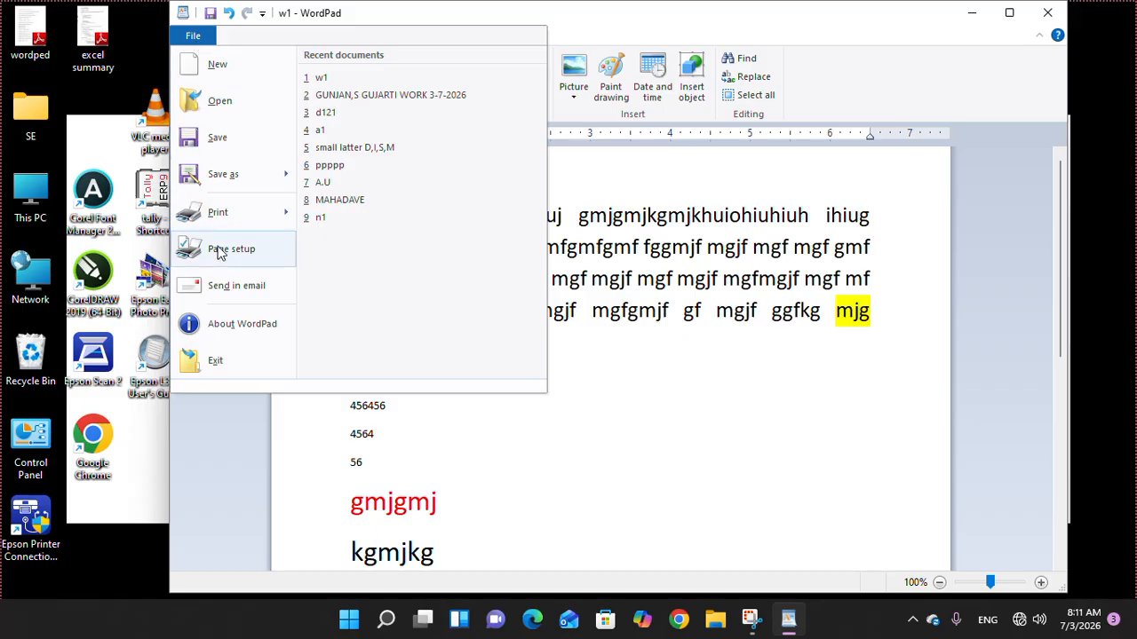
click(230, 249)
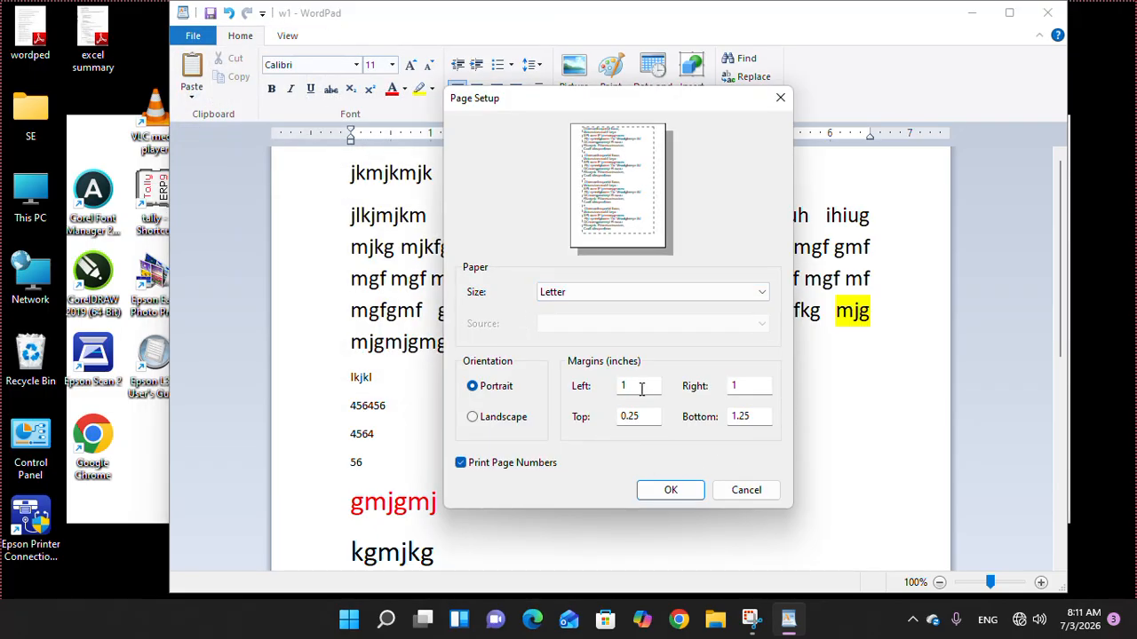
click(754, 384)
click(754, 416)
double_click(652, 416)
text(3)
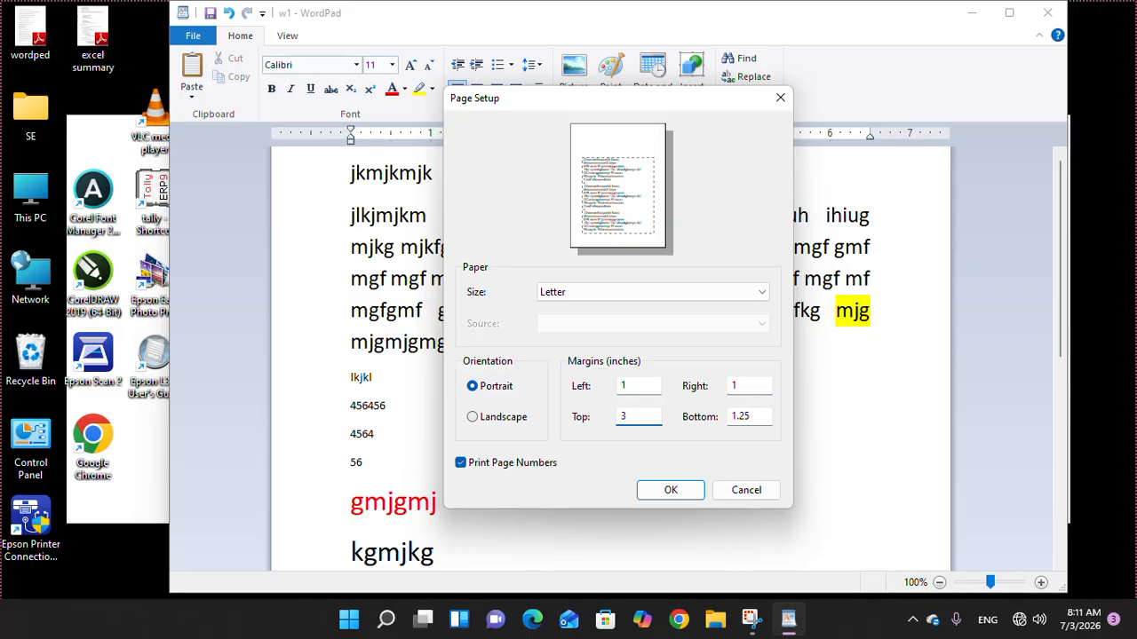
double_click(761, 421)
text(1)
click(671, 491)
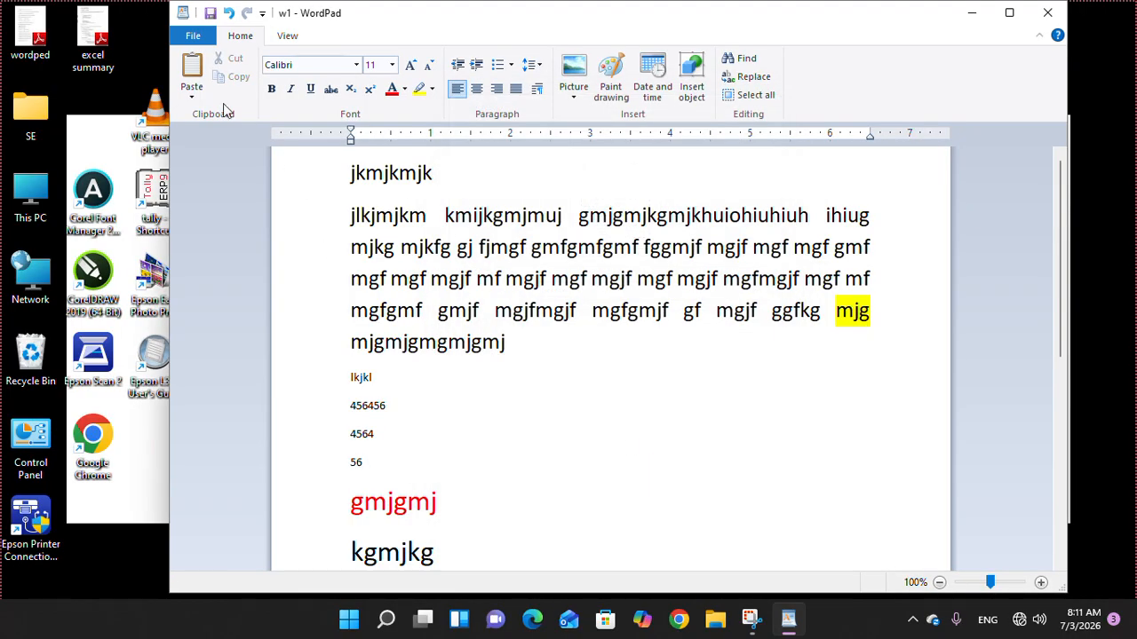
click(193, 35)
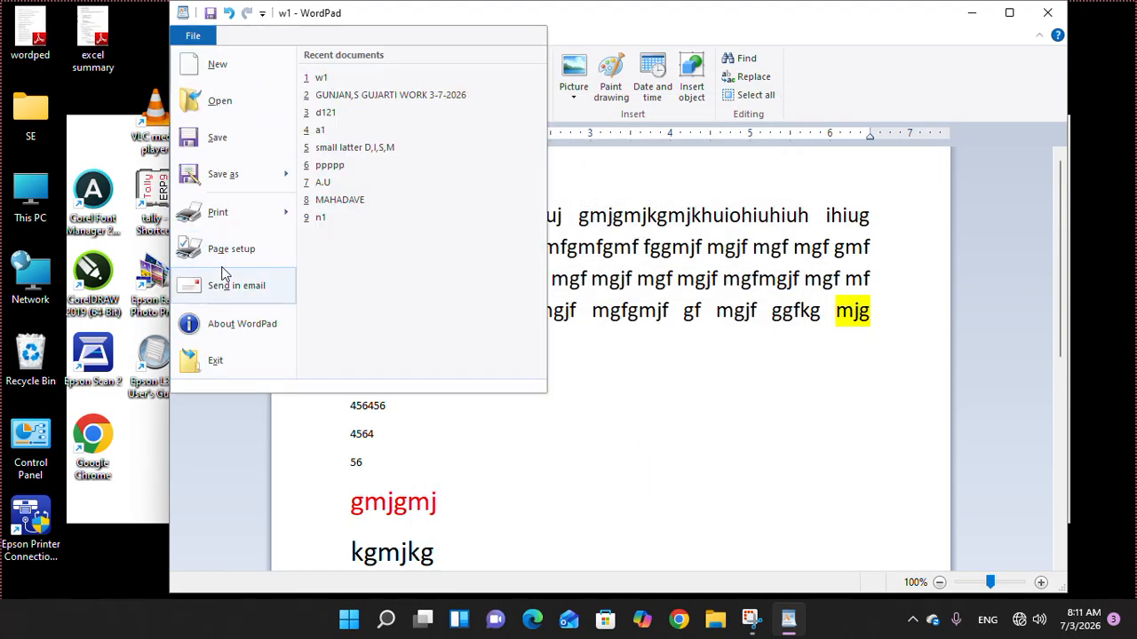
mouse_move(231, 223)
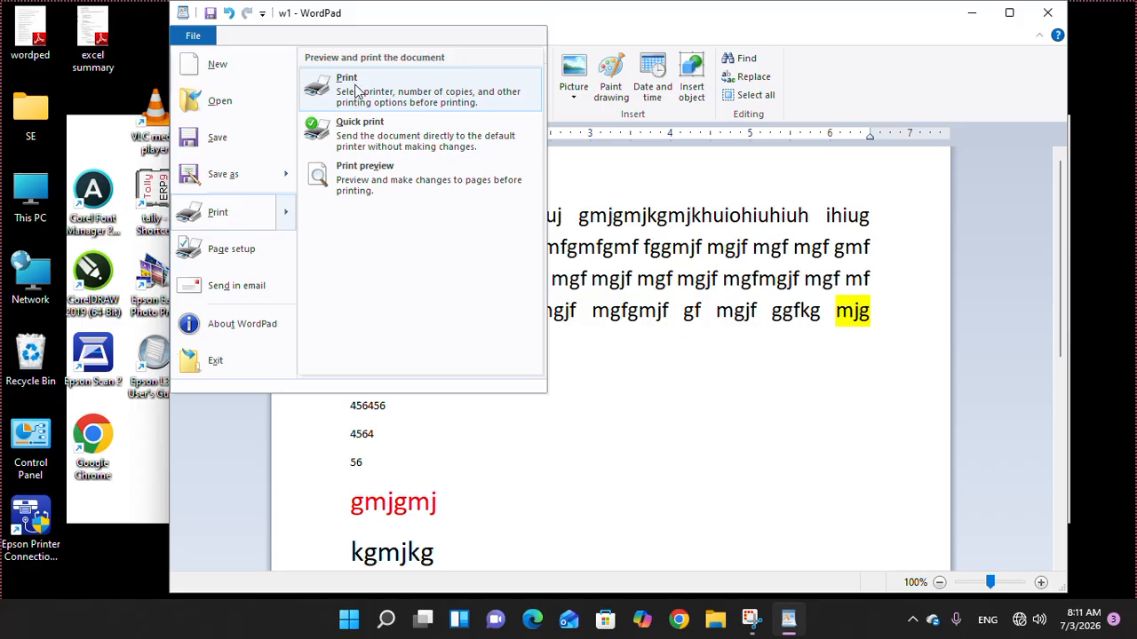
click(363, 178)
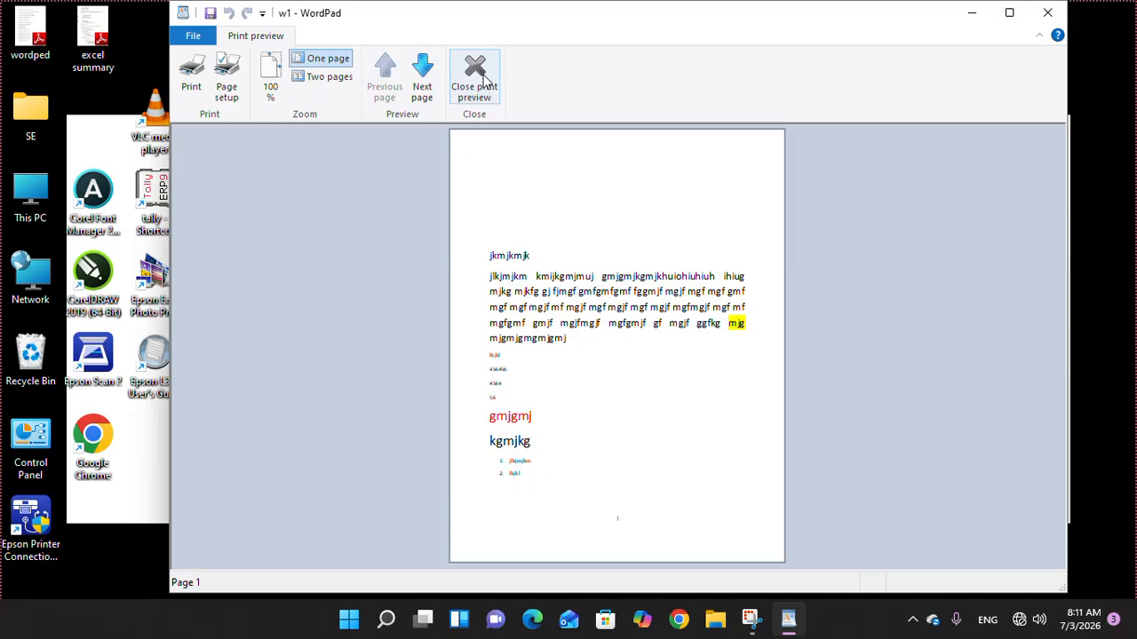
click(487, 88)
click(200, 37)
mouse_move(229, 213)
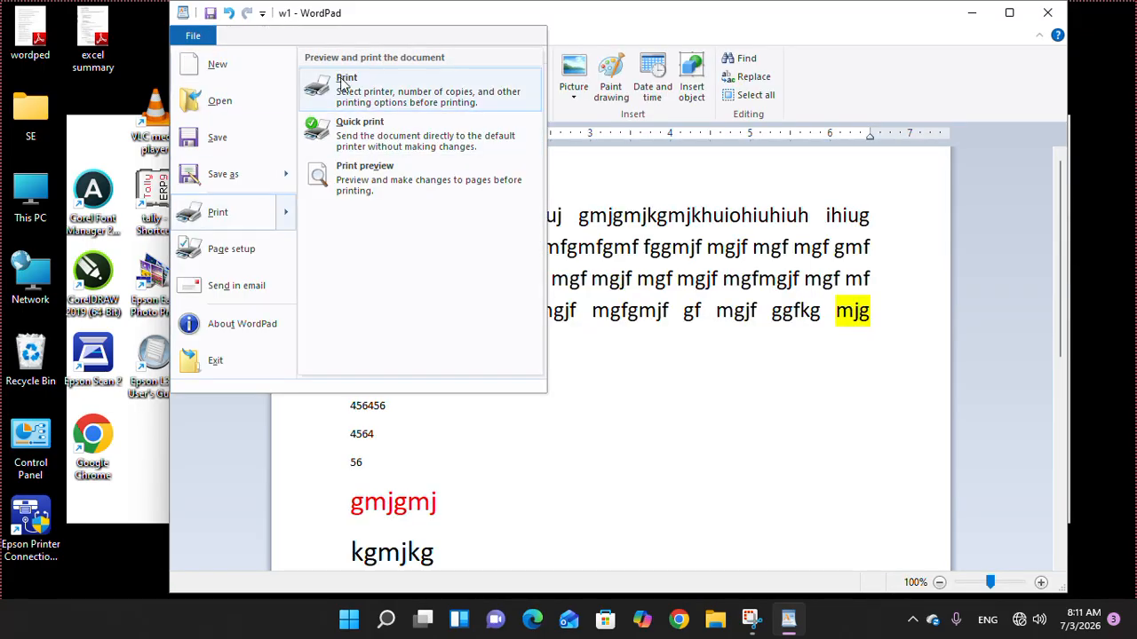
- View the About WordPad information, dismiss it, and exit WordPad
click(250, 328)
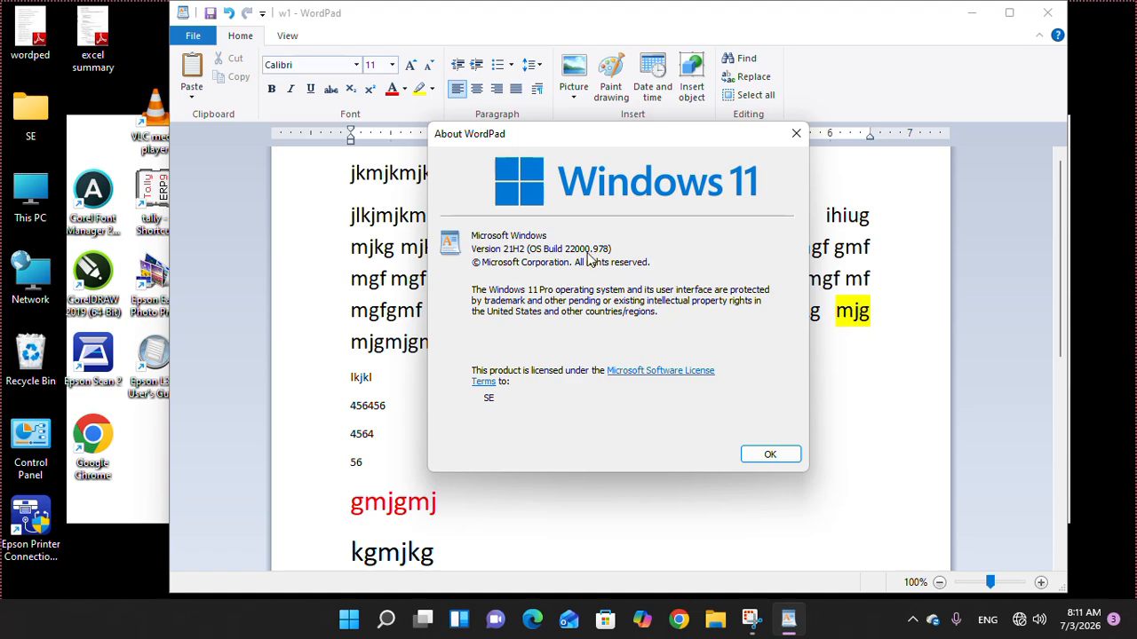
click(770, 455)
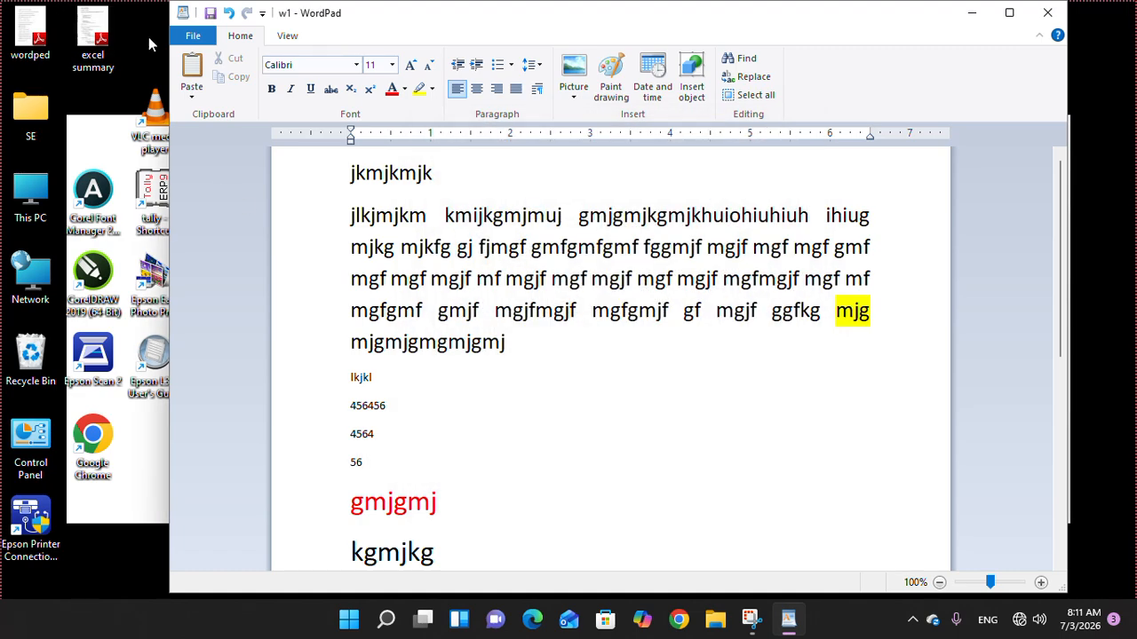
click(187, 37)
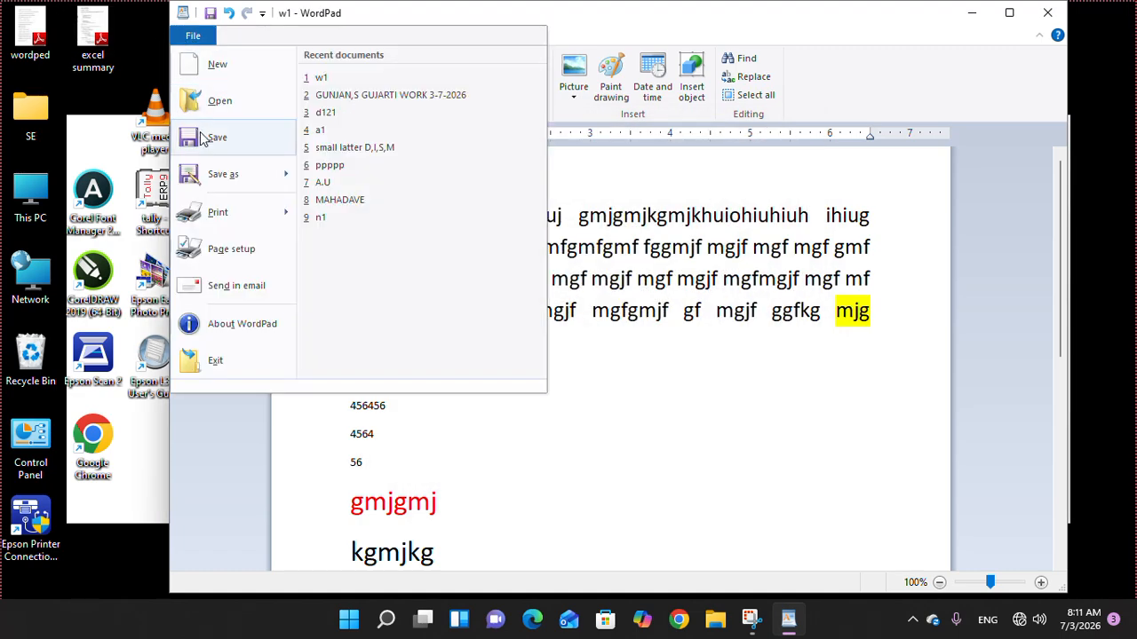
click(222, 367)
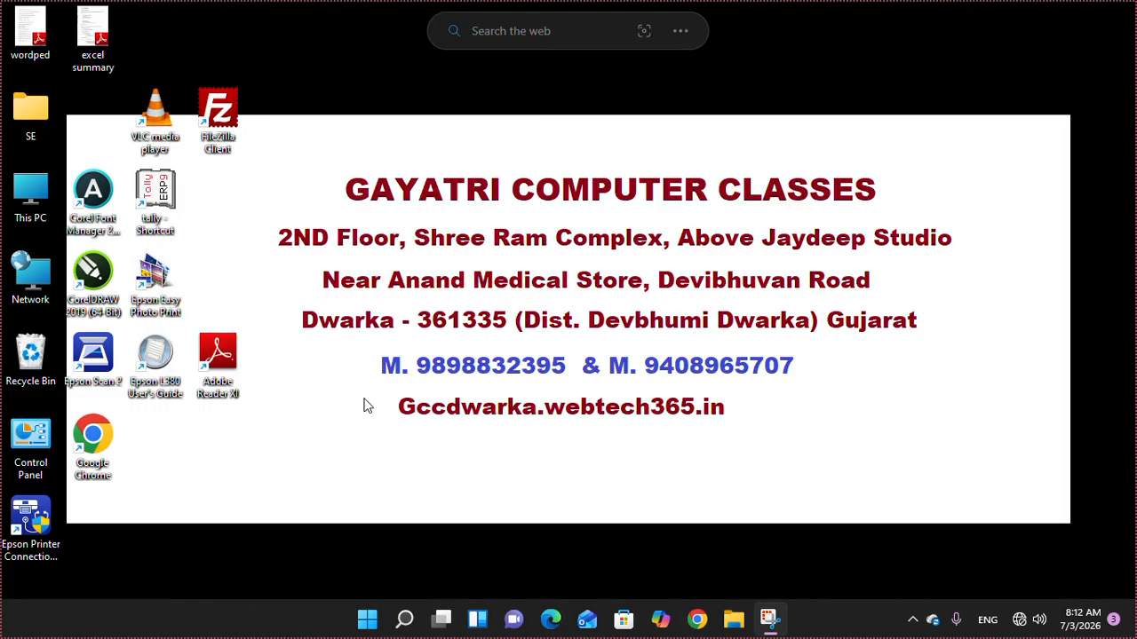